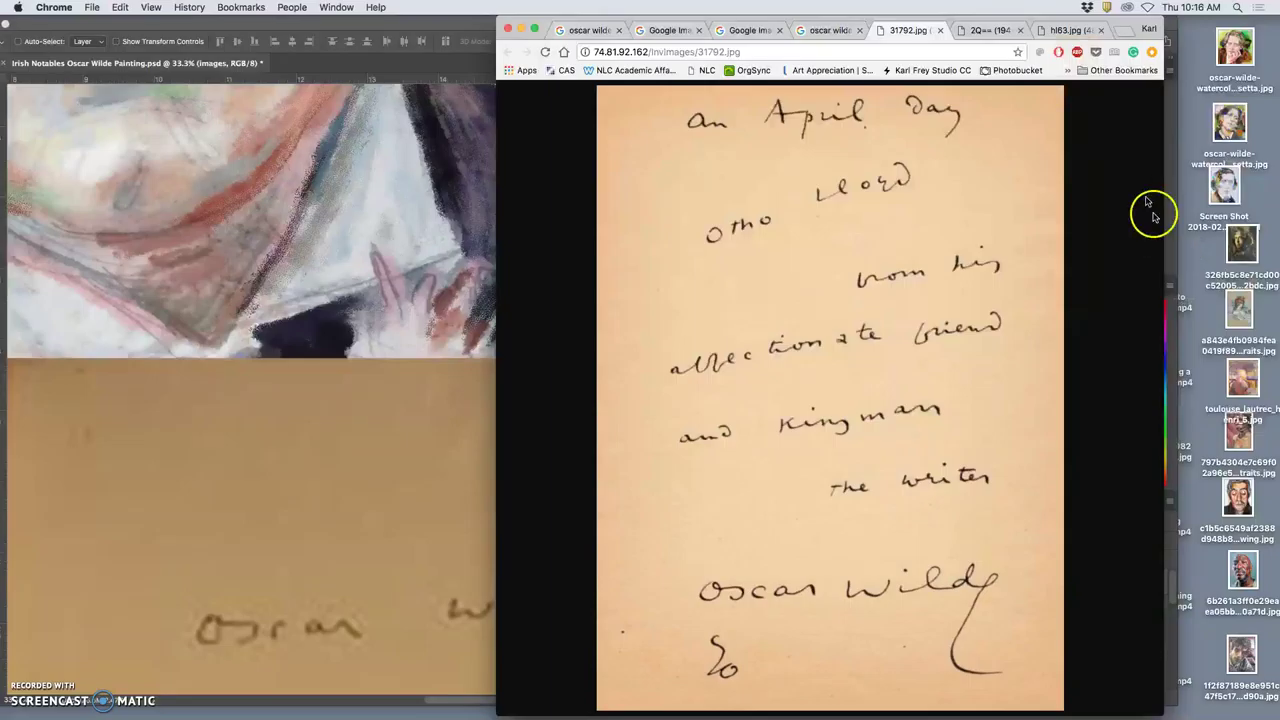
Close the browser tabs holding the three full-size signature scans, ending with 31792.jpg
{"action": "left_click", "coordinate": [997, 31]}
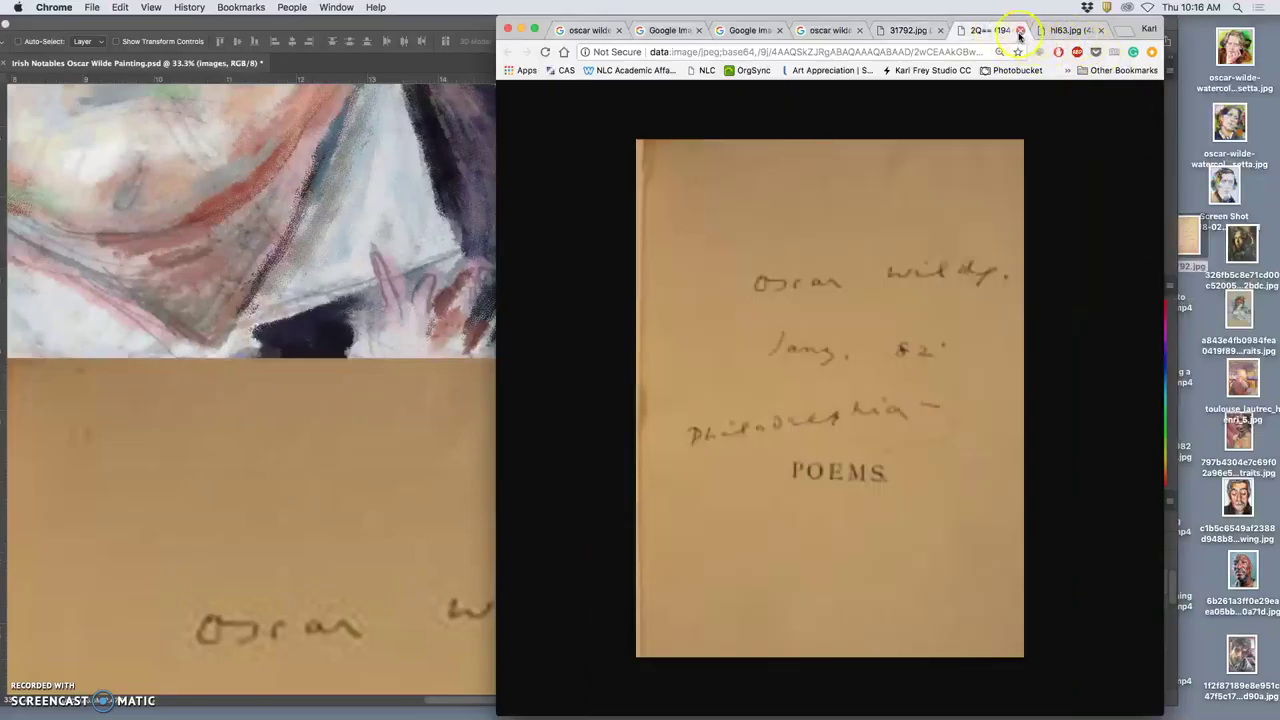
{"action": "left_click", "coordinate": [1020, 30]}
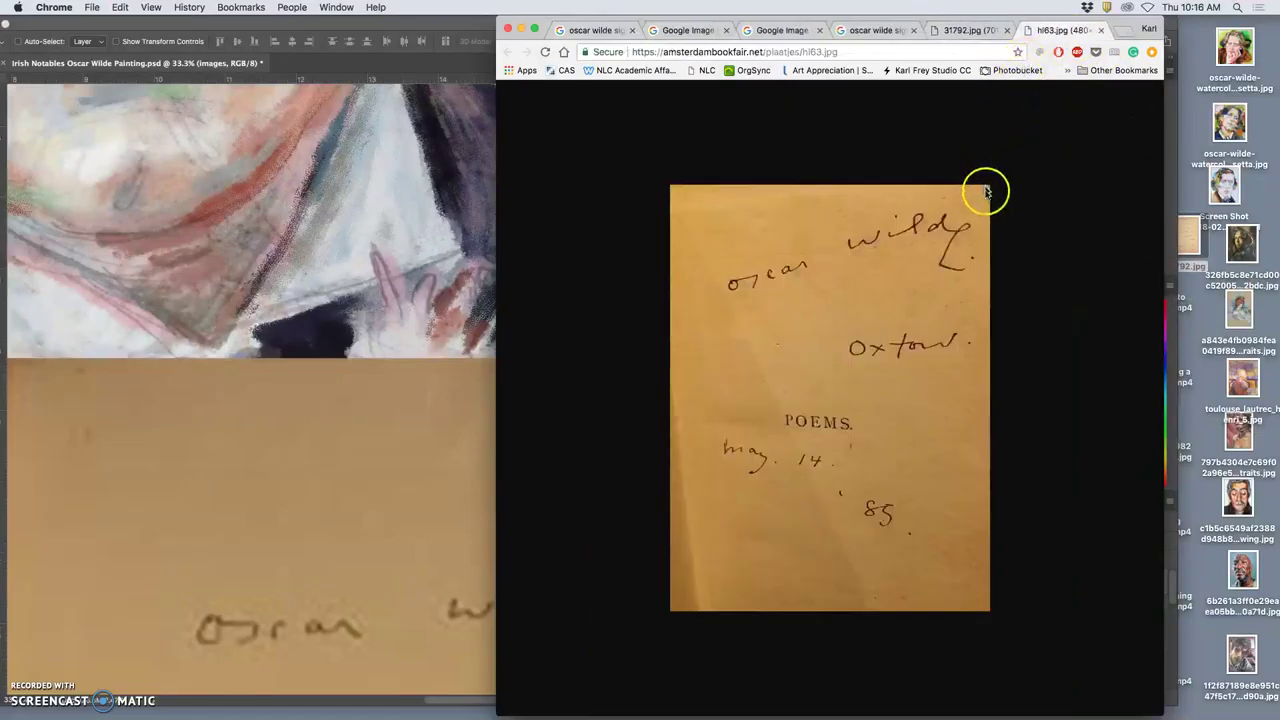
{"action": "left_click", "coordinate": [1101, 30]}
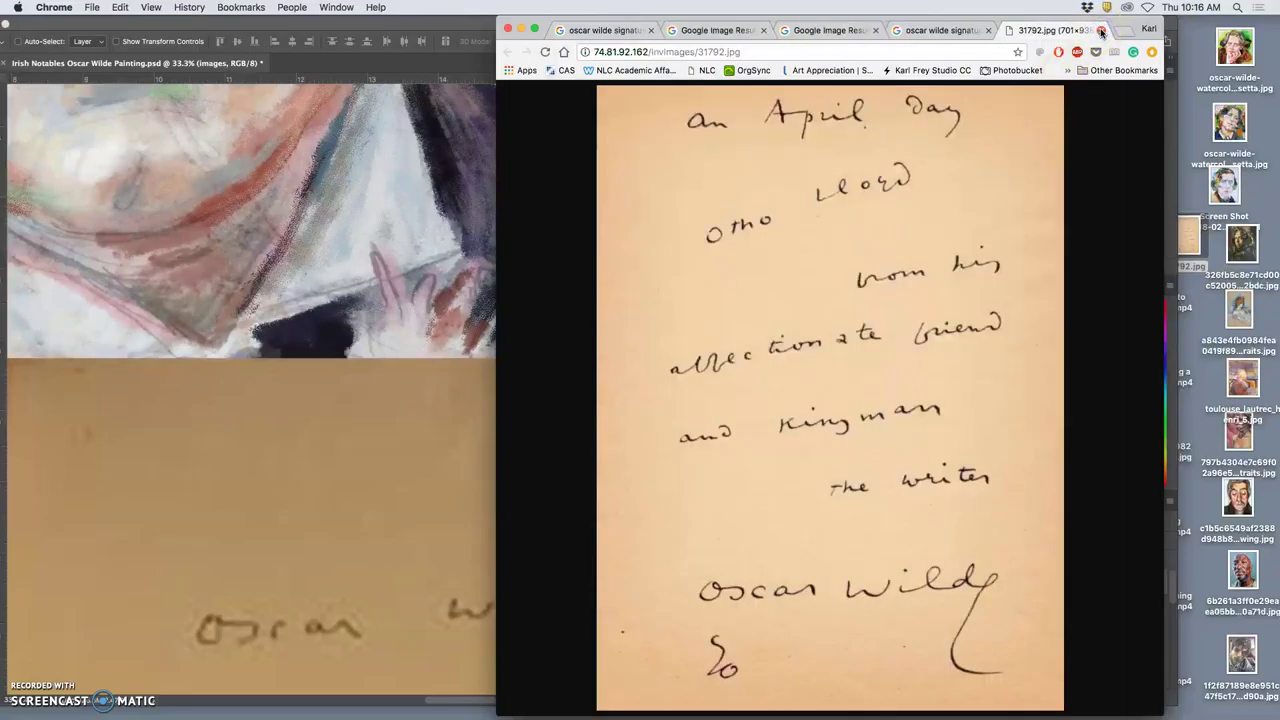
{"action": "left_click", "coordinate": [1101, 30]}
Look through the image results for "oscar wilde signature" for other handwriting samples
{"action": "scroll", "coordinate": [840, 407], "scroll_direction": "up", "scroll_amount": 3}
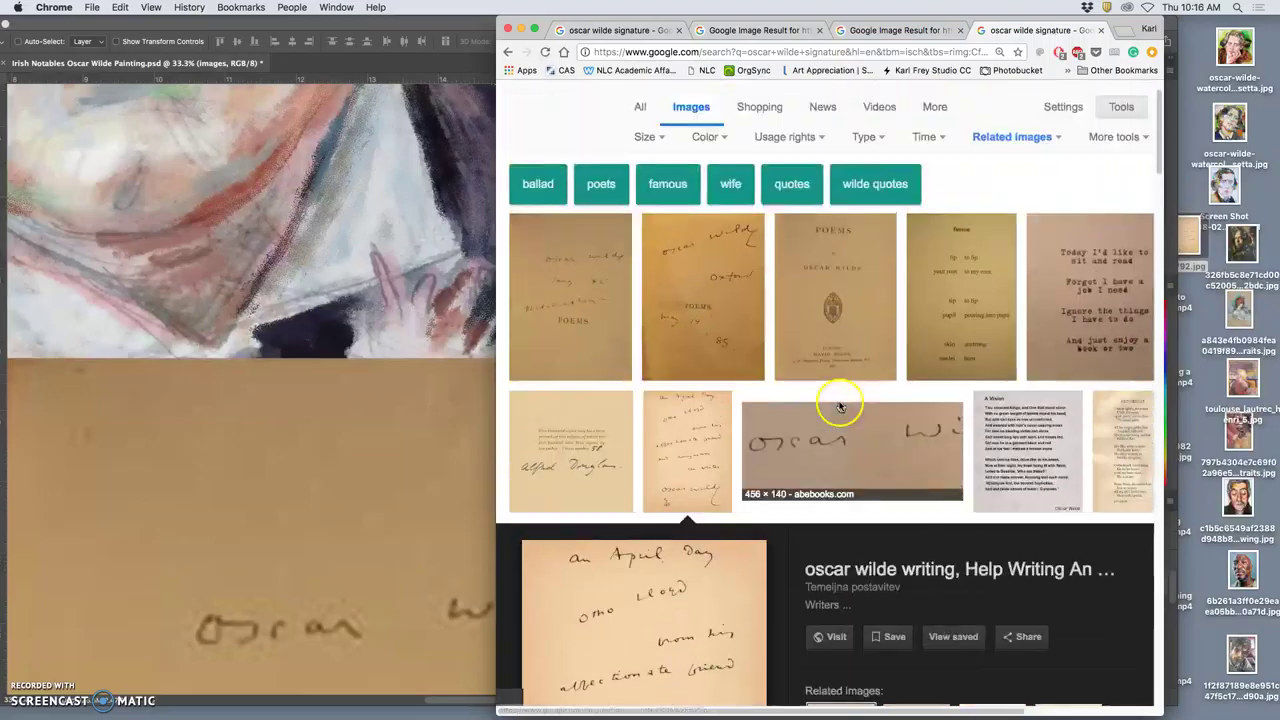
{"action": "scroll", "coordinate": [840, 407], "scroll_direction": "right", "scroll_amount": 3}
{"action": "scroll", "coordinate": [857, 405], "scroll_direction": "left", "scroll_amount": 3}
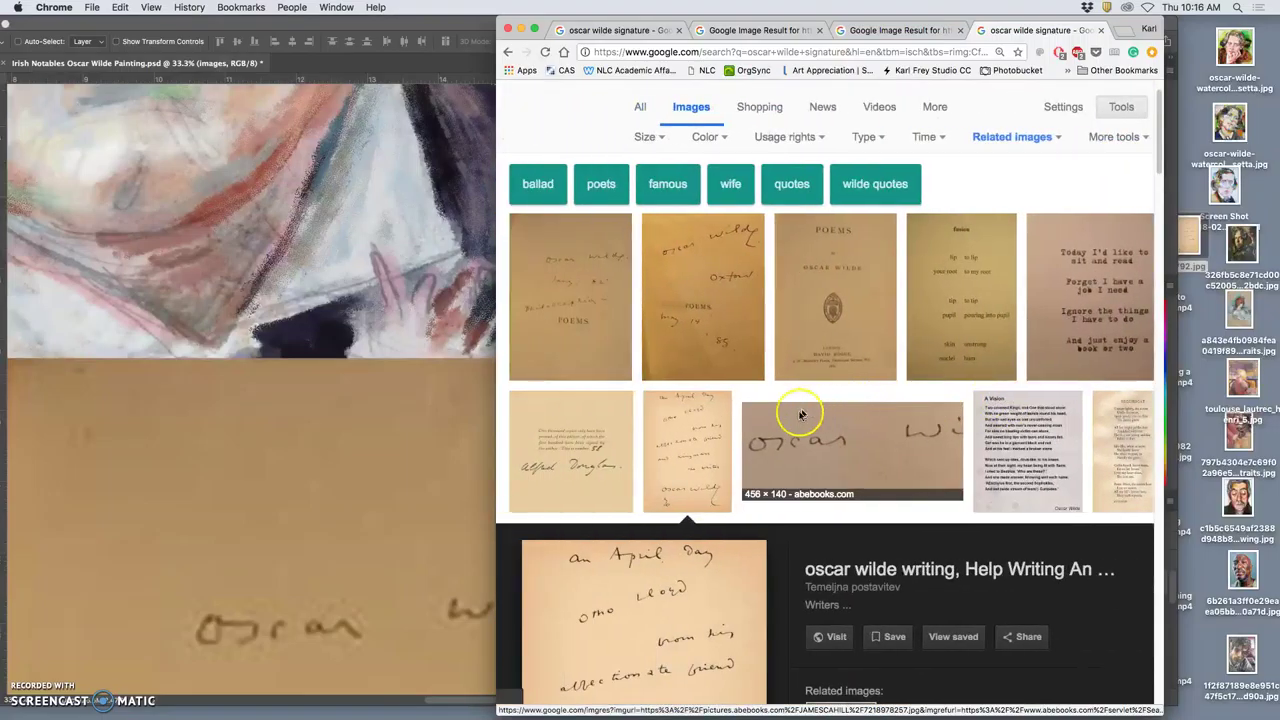
{"action": "scroll", "coordinate": [737, 548], "scroll_direction": "down", "scroll_amount": 10}
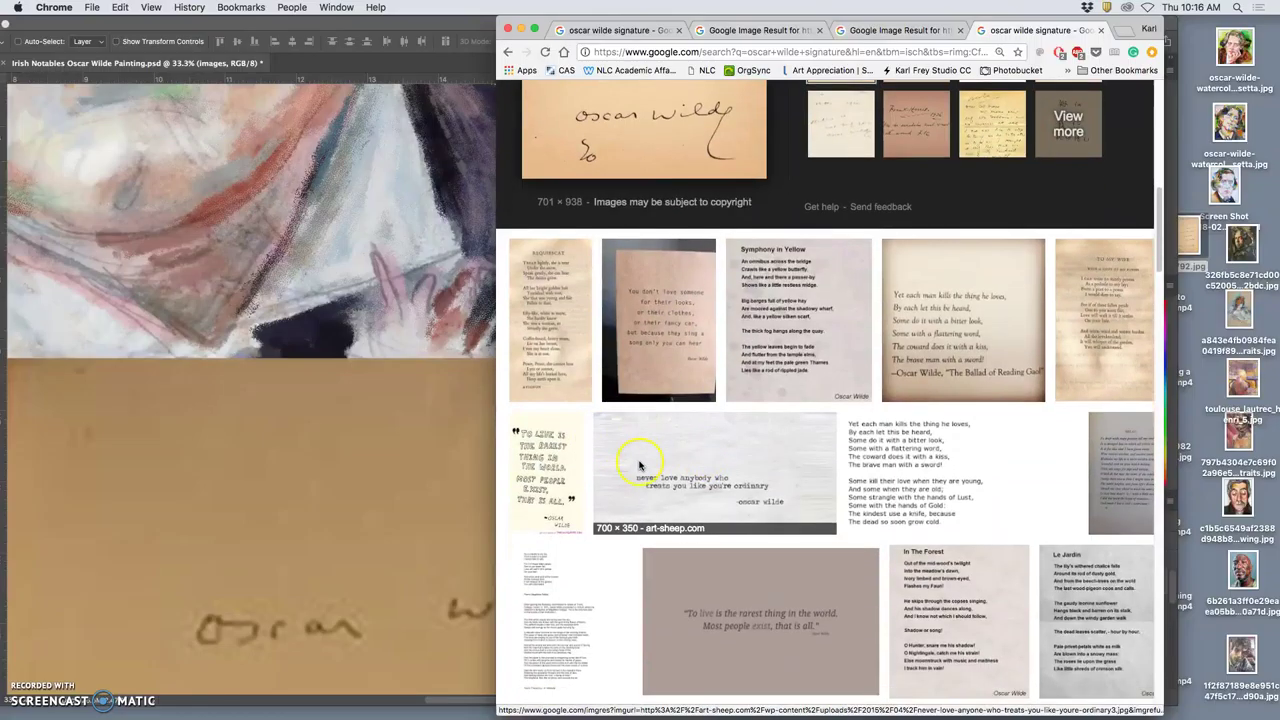
{"action": "scroll", "coordinate": [640, 460], "scroll_direction": "down", "scroll_amount": 2}
{"action": "scroll", "coordinate": [700, 300], "scroll_direction": "up", "scroll_amount": 12}
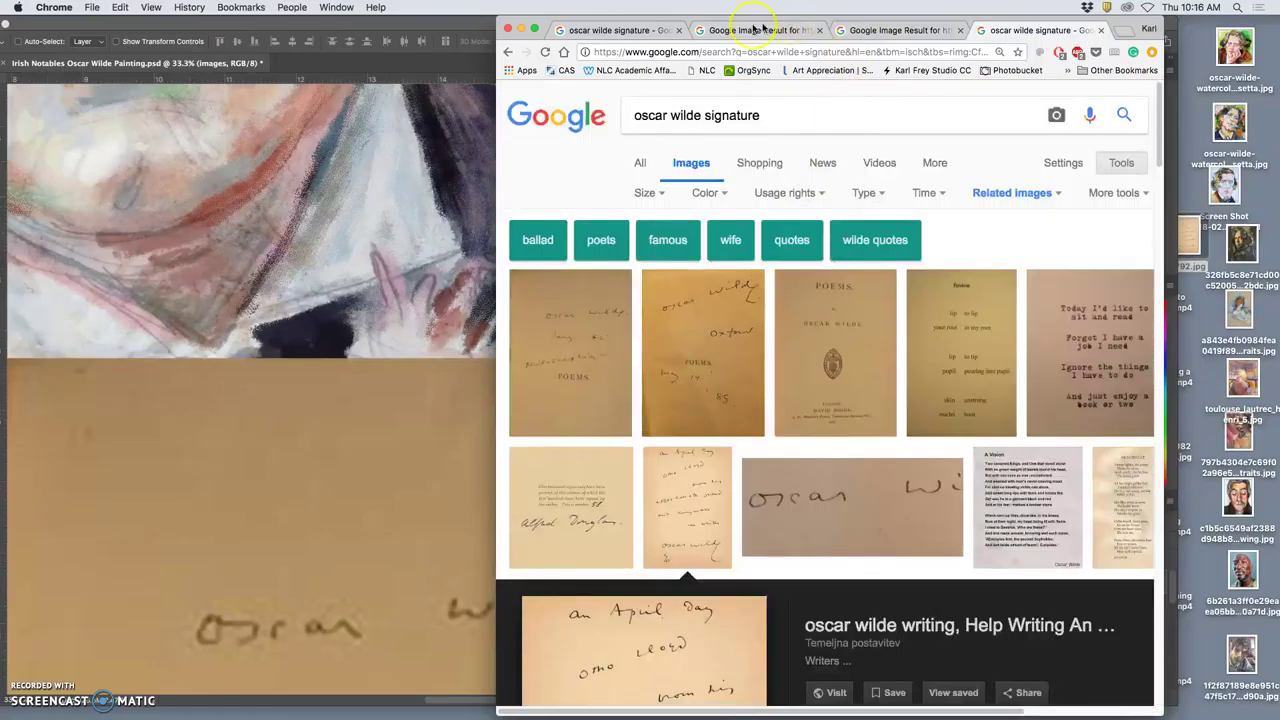
Minimize the browser to return to Photoshop and delete the "images" layer with the faint signature scan
{"action": "left_click", "coordinate": [522, 29]}
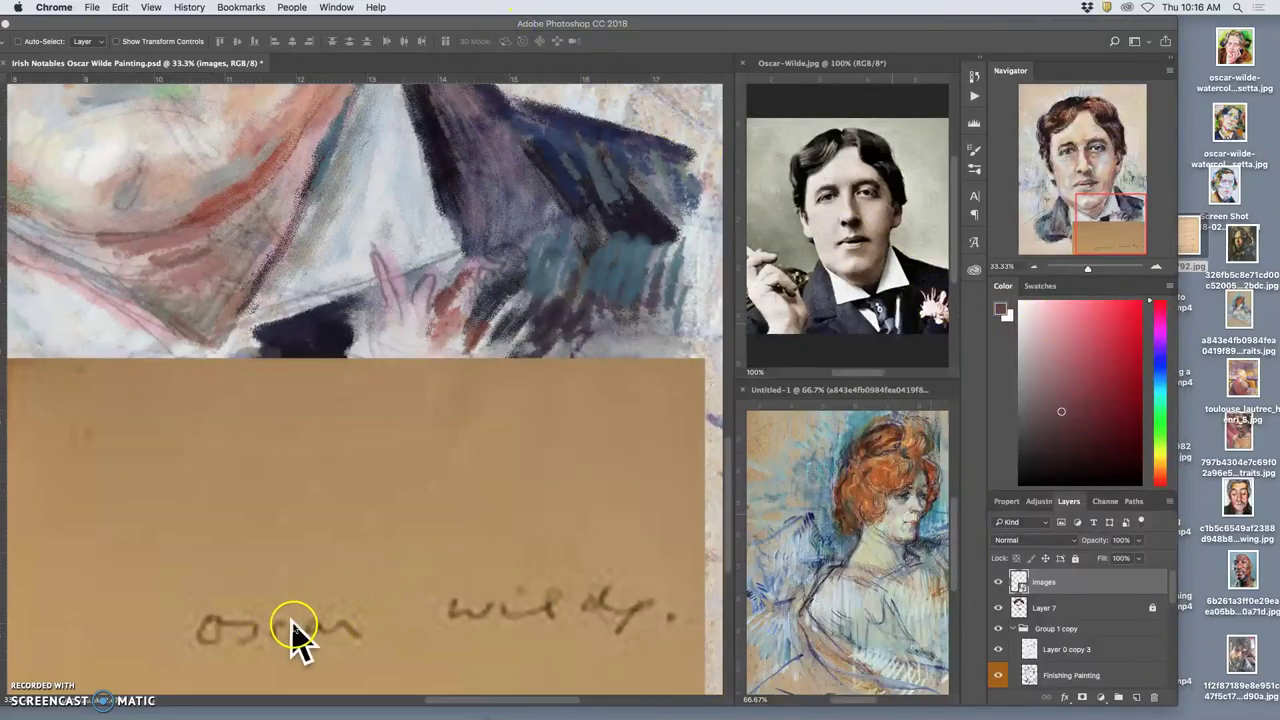
{"action": "left_click", "coordinate": [1065, 591]}
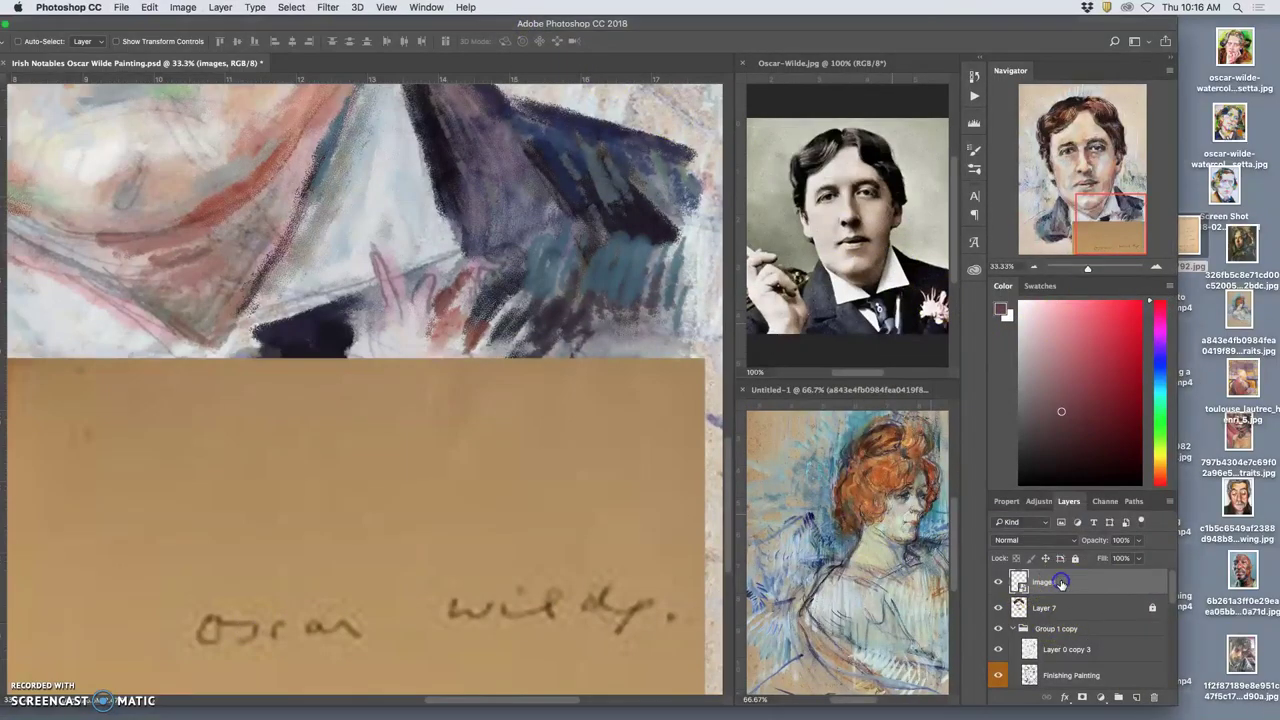
{"action": "key", "text": "Delete"}
Place 31792.jpg from the desktop into the painting and position it over the canvas's lower-right corner
{"action": "left_click_drag", "start_coordinate": [1233, 272], "coordinate": [511, 444]}
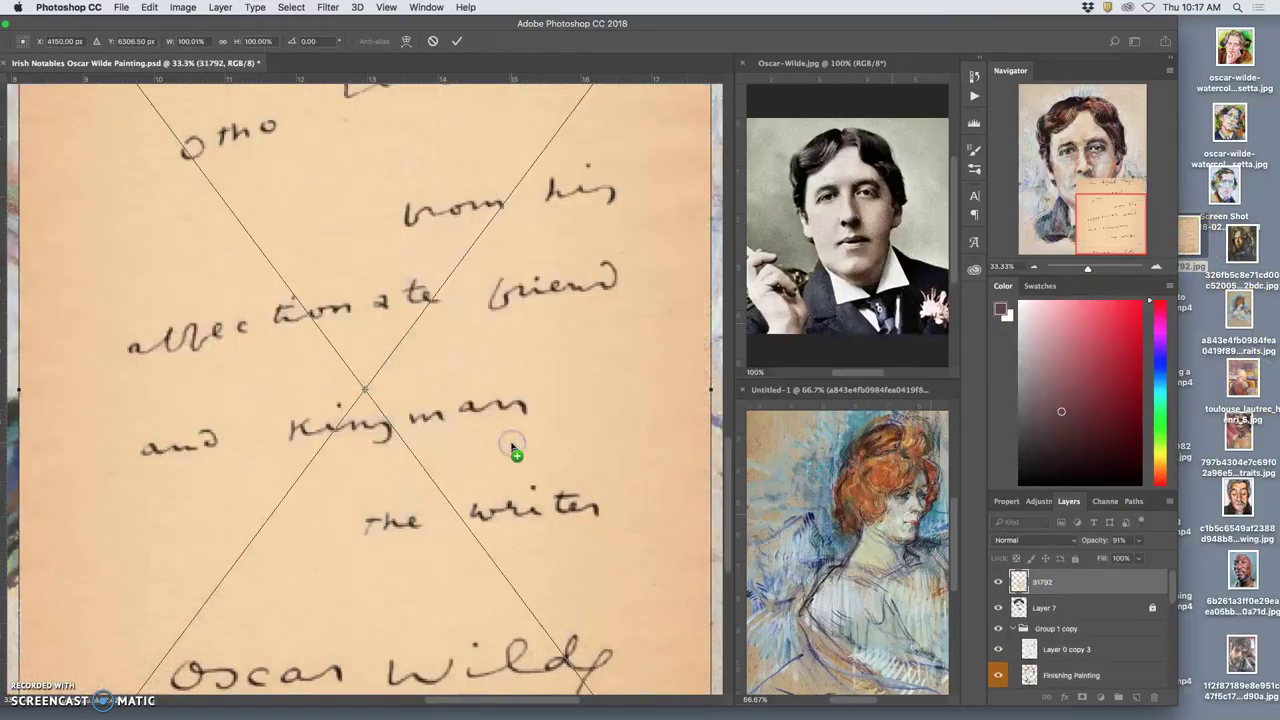
{"action": "left_click_drag", "start_coordinate": [537, 486], "coordinate": [543, 354]}
{"action": "key", "text": "super+minus"}
{"action": "key", "text": "super+minus"}
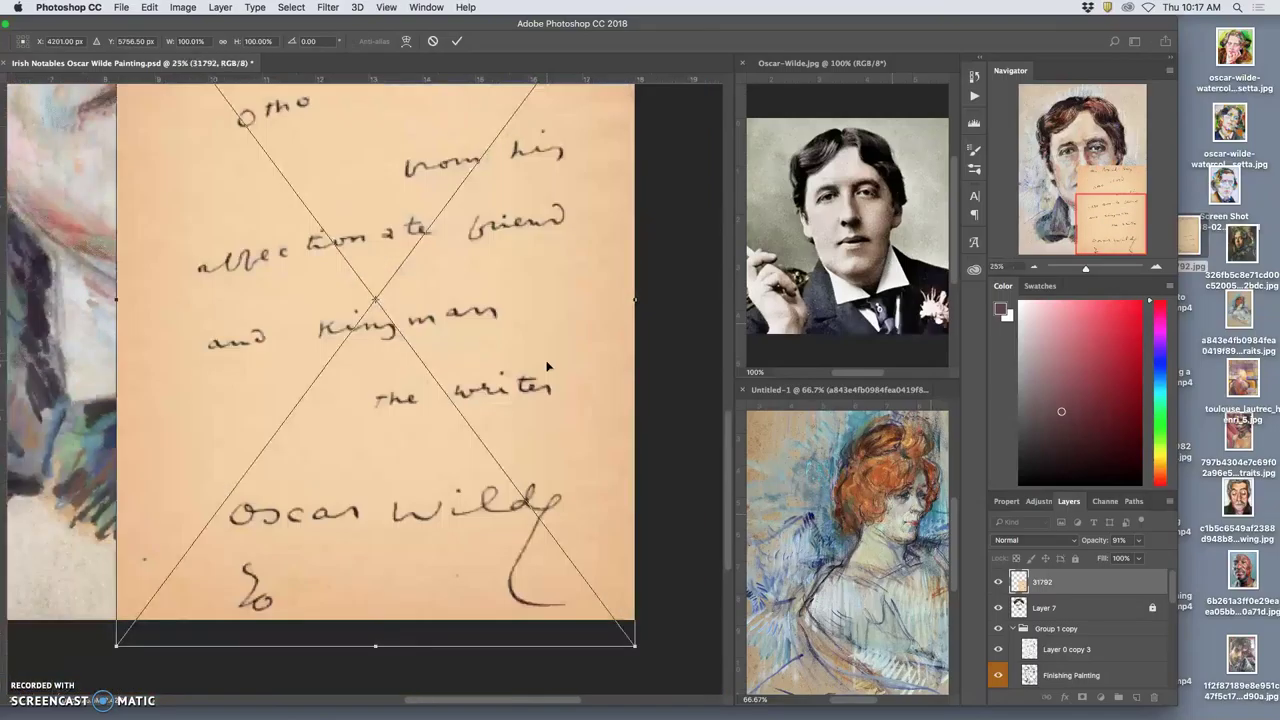
{"action": "key", "text": "super+minus"}
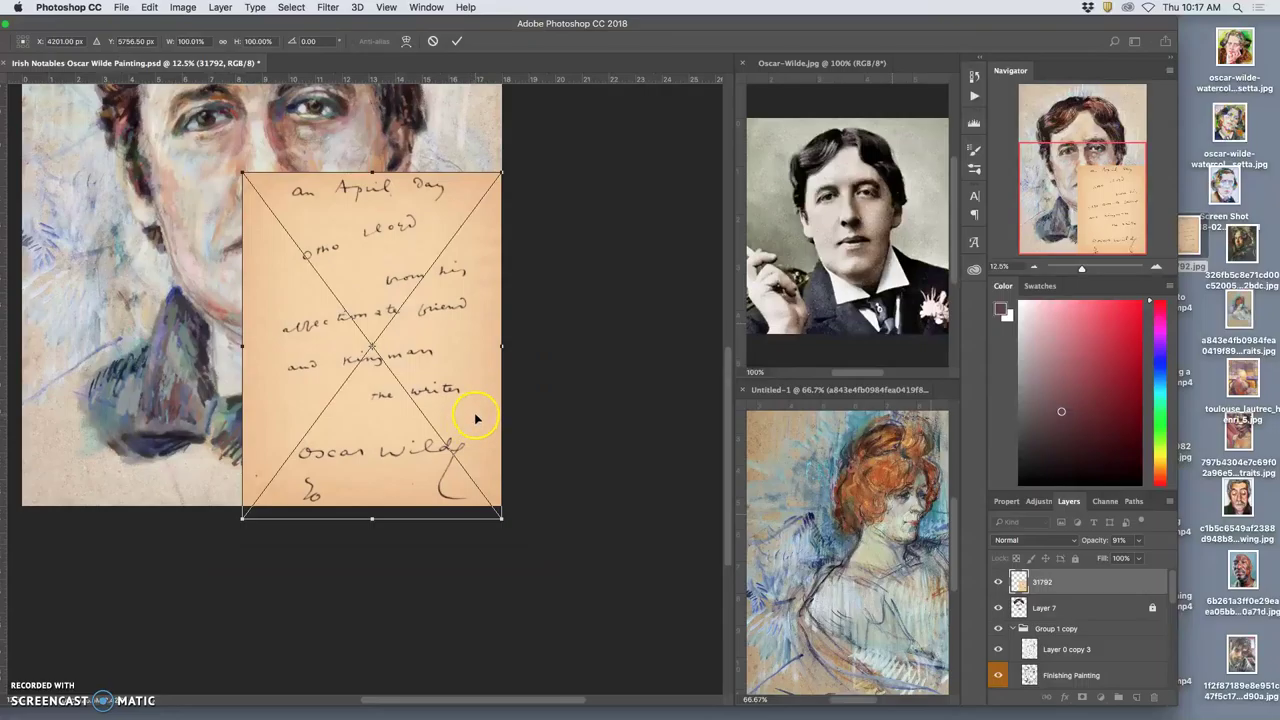
{"action": "left_click_drag", "start_coordinate": [458, 418], "coordinate": [451, 411]}
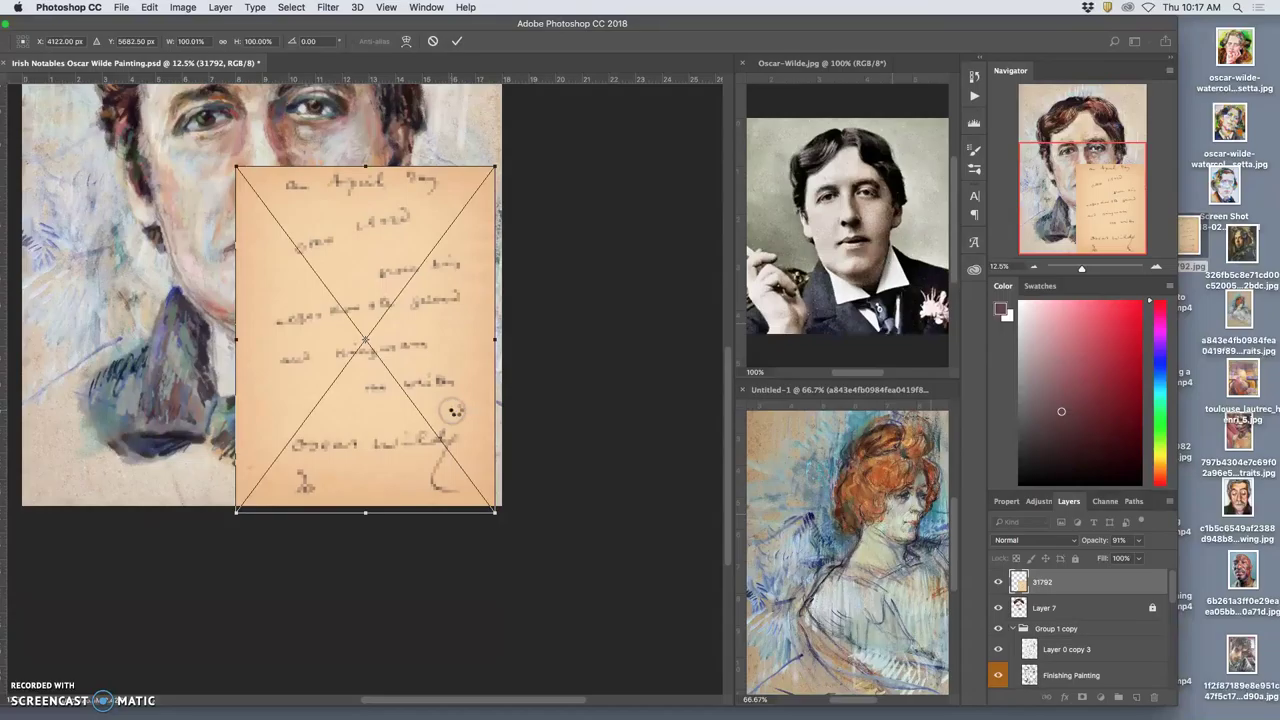
{"action": "key", "text": "Return"}
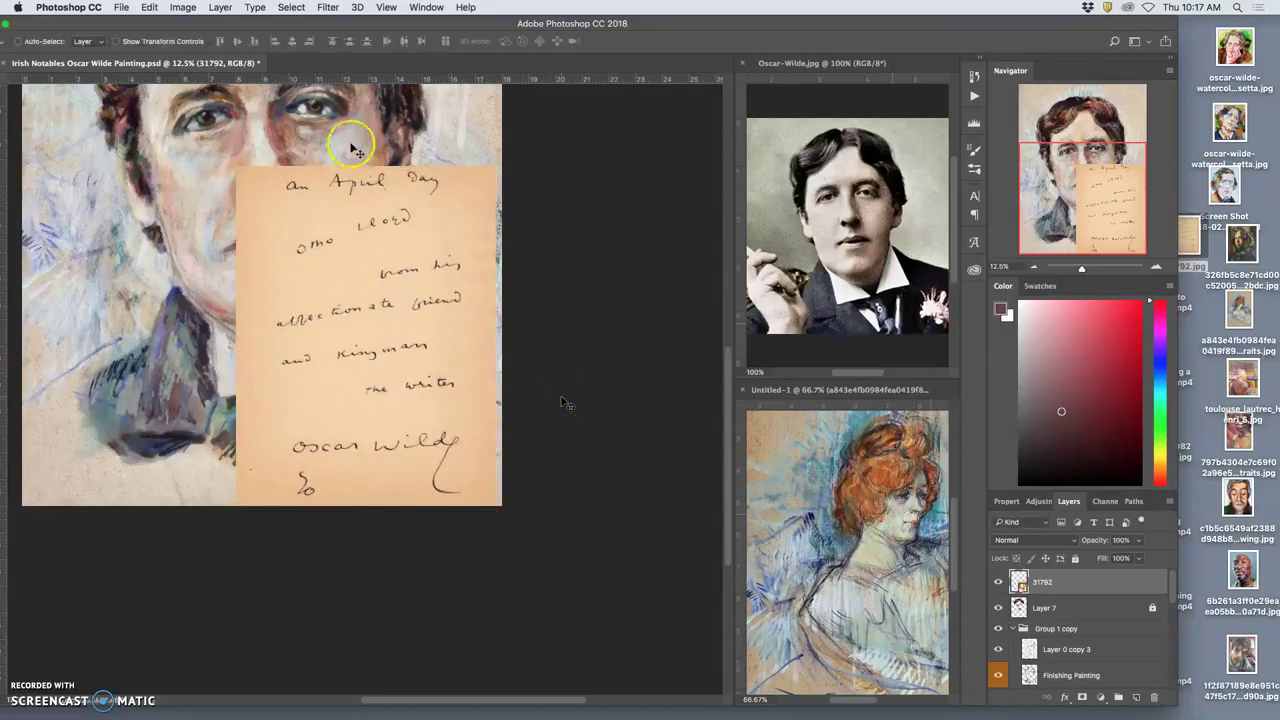
Lasso around the Oscar Wilde signature on the placed page, copy it to a new layer and hide the 31792 layer
{"action": "double_click", "coordinate": [172, 28]}
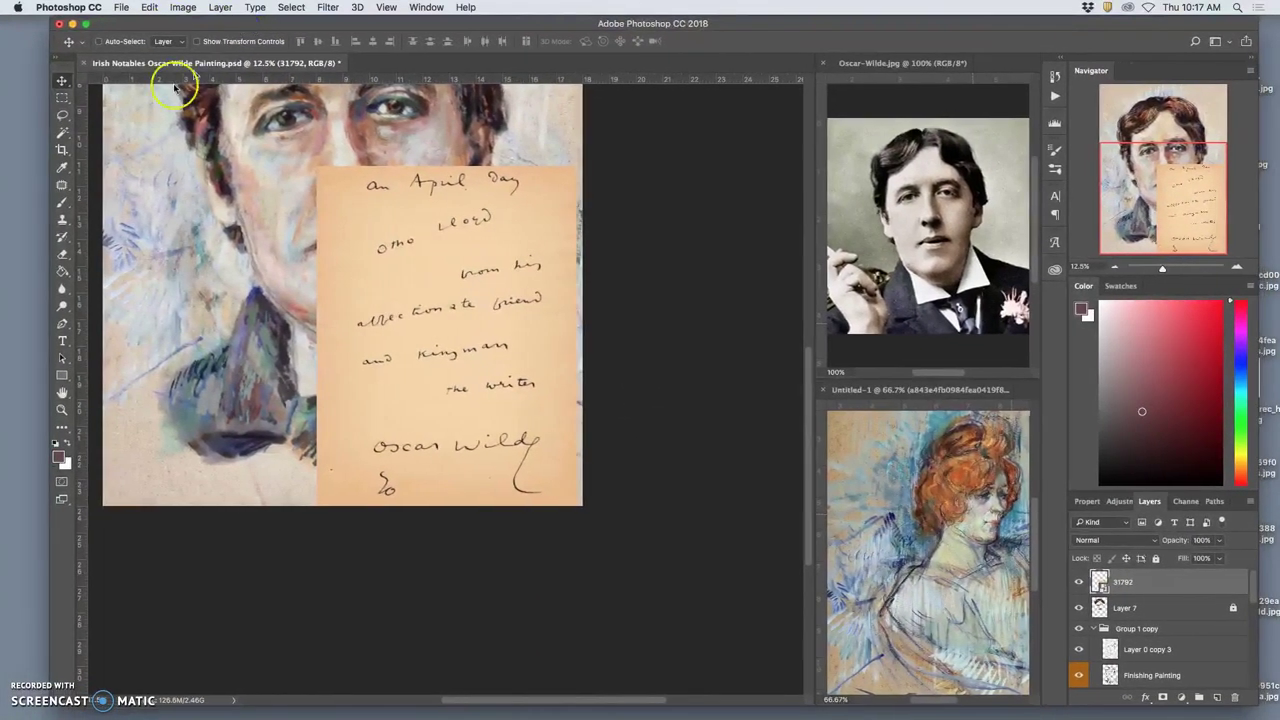
{"action": "left_click", "coordinate": [62, 114]}
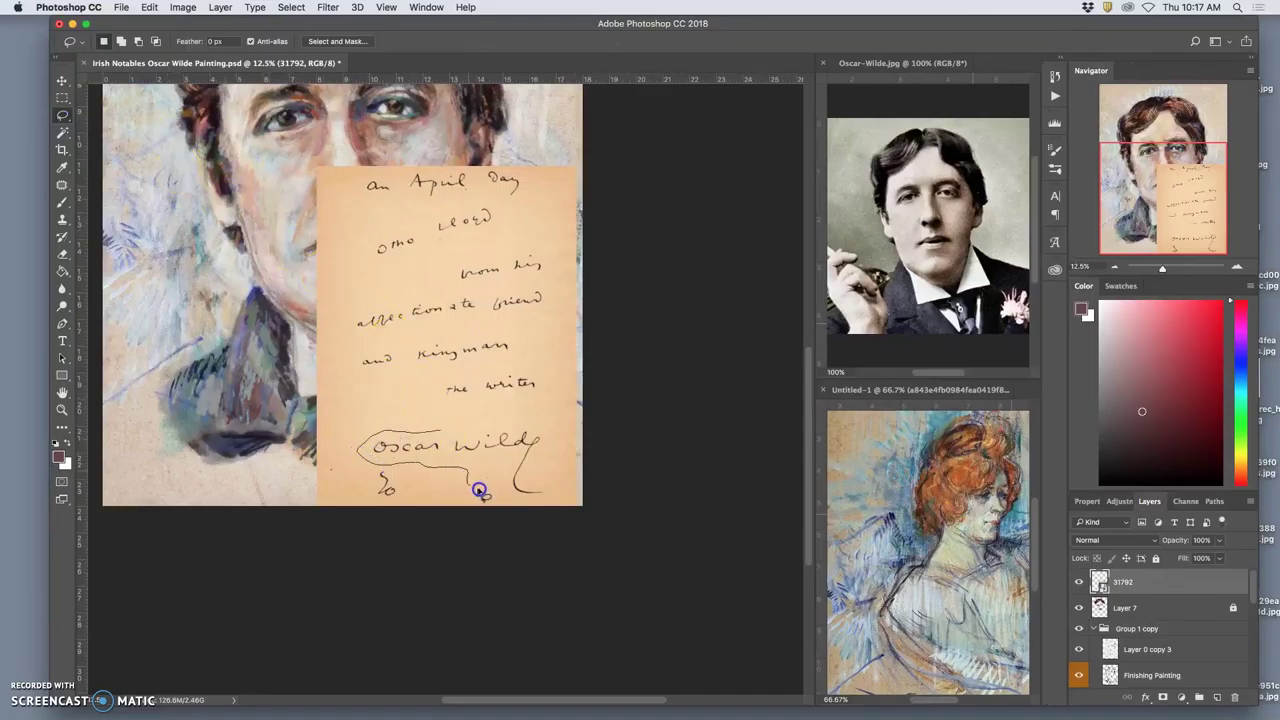
{"action": "left_click_drag", "start_coordinate": [465, 425], "coordinate": [456, 427]}
{"action": "key", "text": "super+j"}
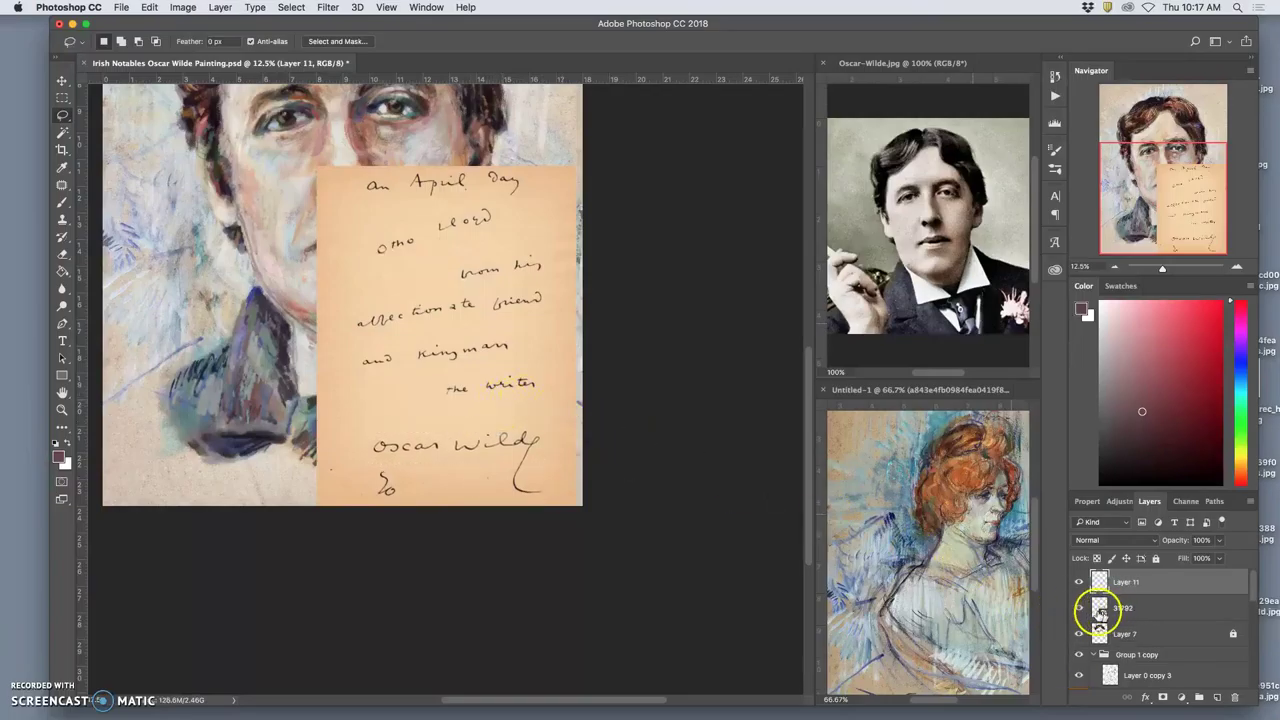
{"action": "left_click", "coordinate": [1080, 608]}
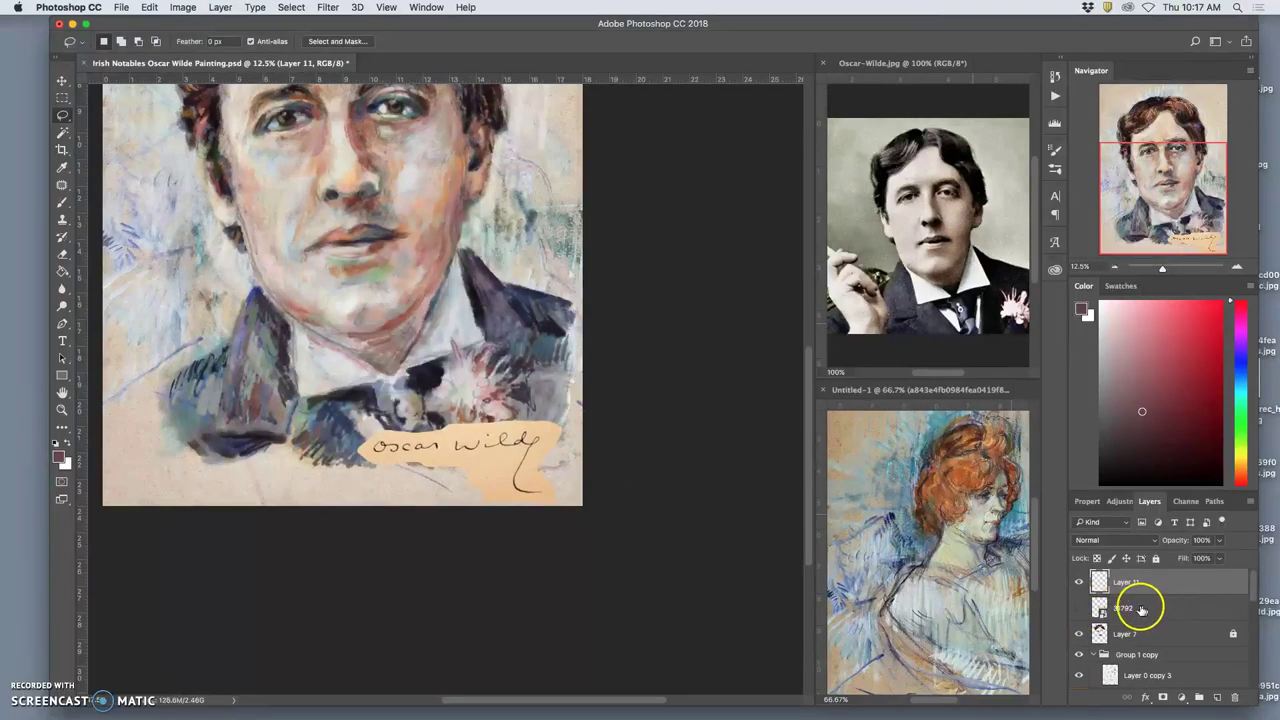
Select all the tan paper around the signature lettering with the Magic Wand at tolerance 32 and Contiguous off
{"action": "left_click", "coordinate": [62, 131]}
{"action": "left_click", "coordinate": [475, 430]}
{"action": "key", "text": "super+equal"}
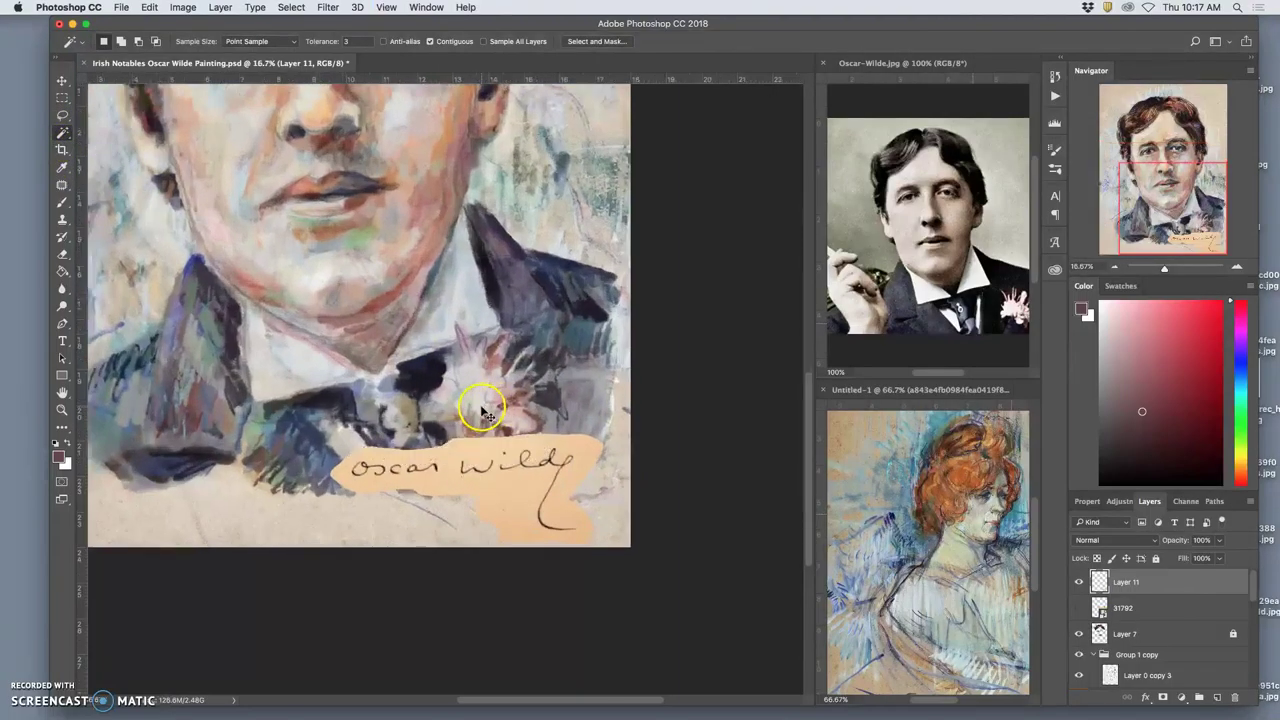
{"action": "key", "text": "super+equal"}
{"action": "left_click", "coordinate": [340, 45]}
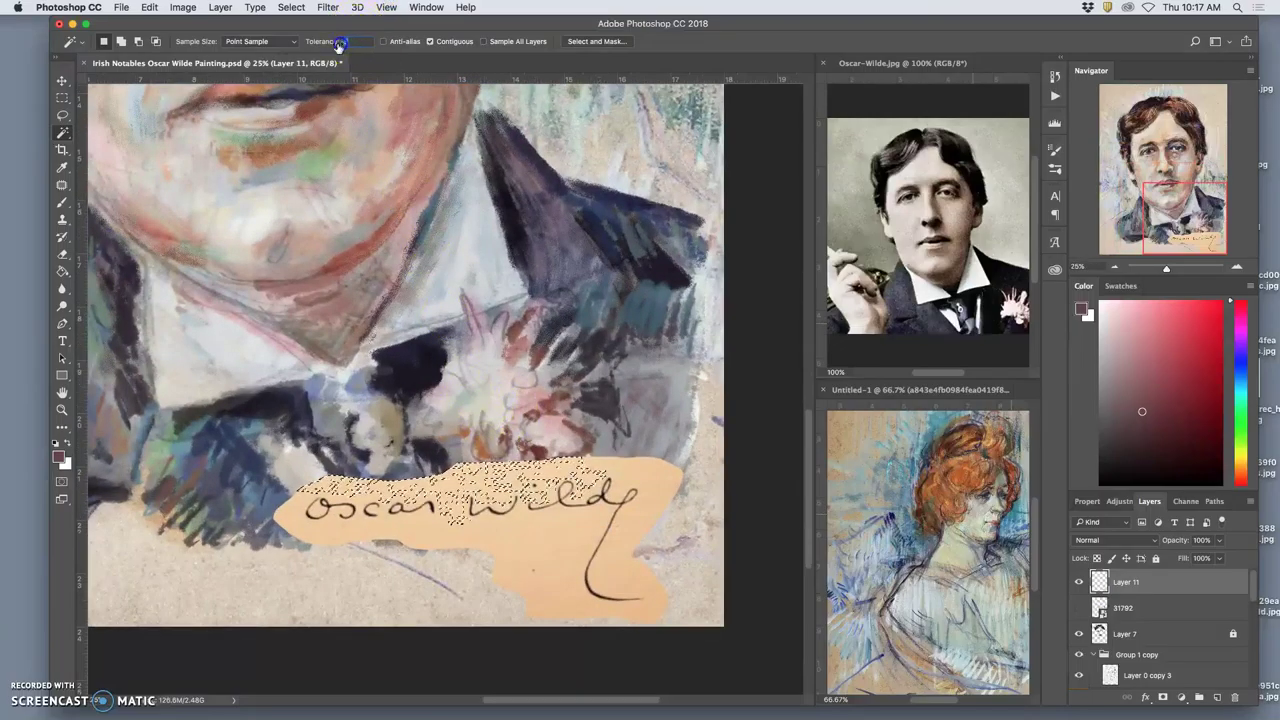
{"action": "left_click", "coordinate": [638, 472]}
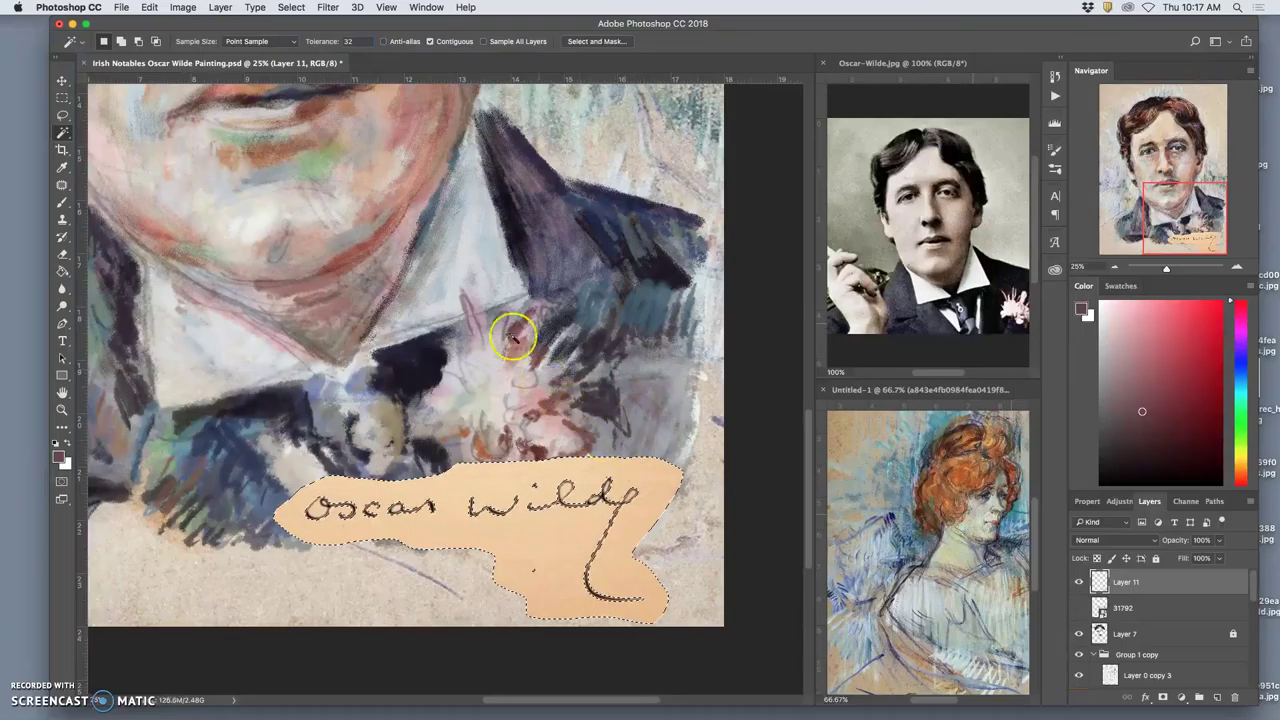
{"action": "left_click", "coordinate": [430, 43]}
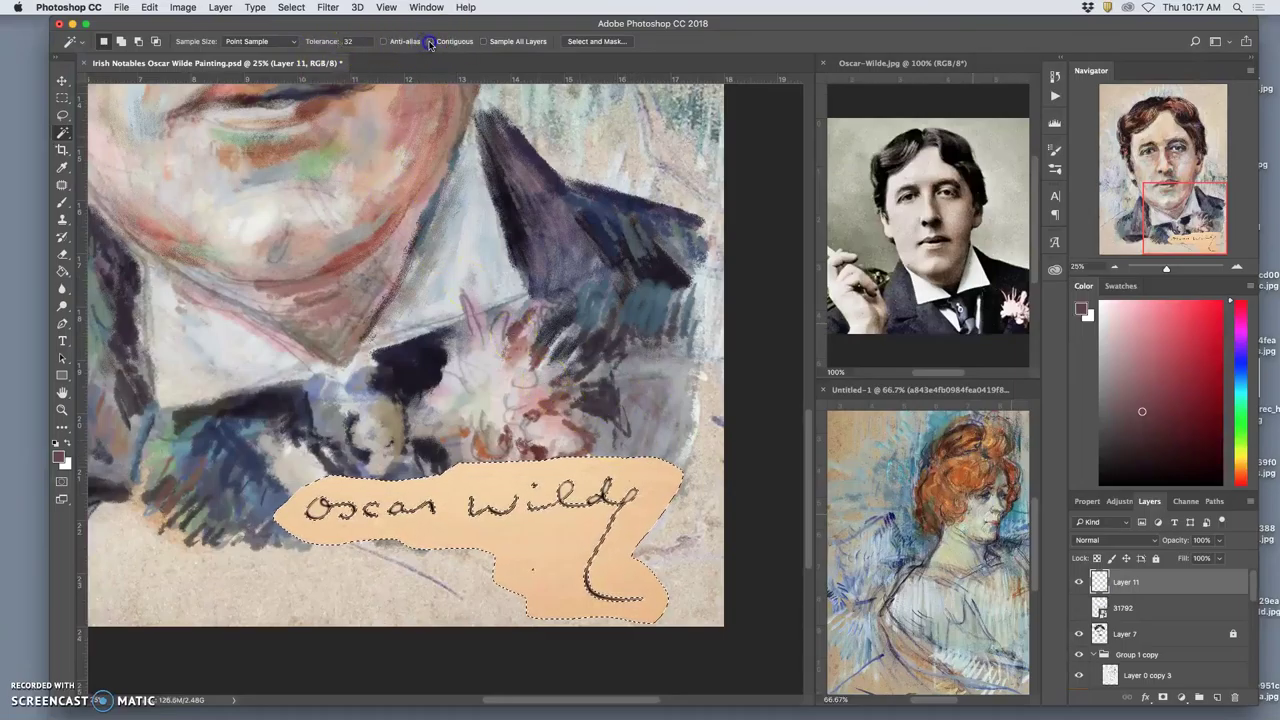
{"action": "left_click", "coordinate": [640, 468]}
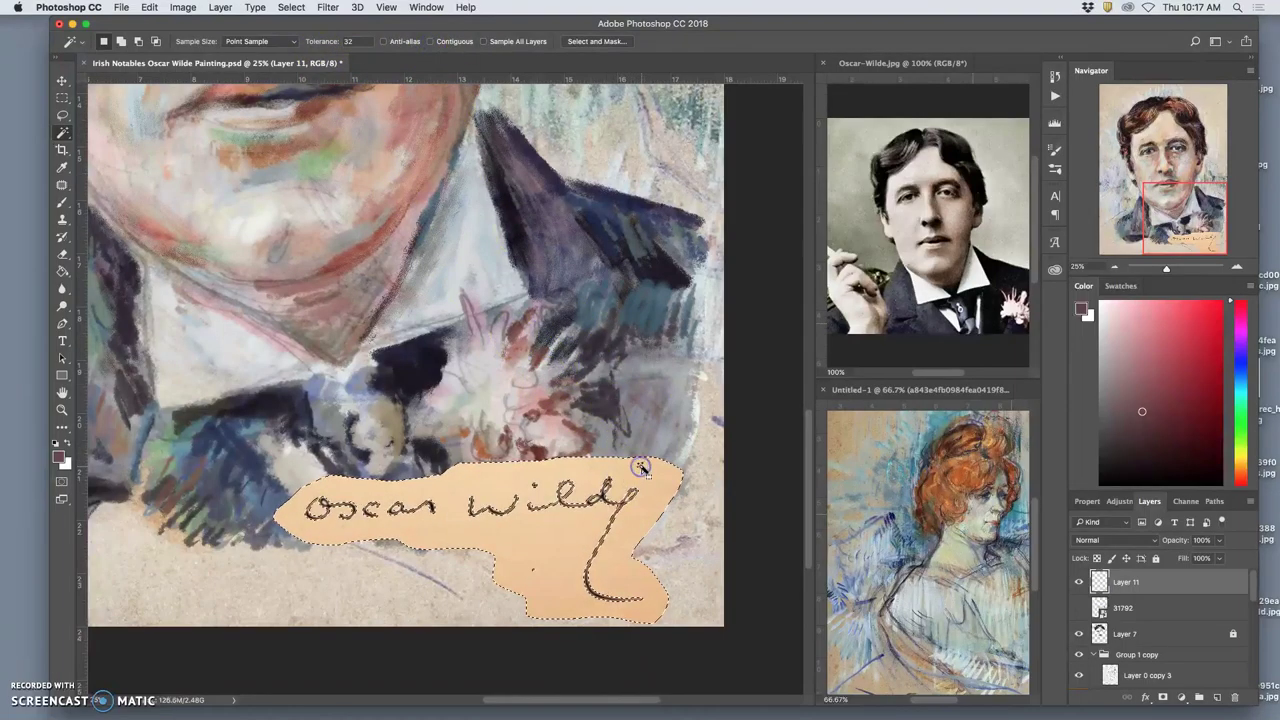
Invert the selection, copy the signature lettering to its own layer and hide the Layer 11 paper cutout
{"action": "left_click", "coordinate": [298, 7]}
{"action": "left_click", "coordinate": [306, 61]}
{"action": "key", "text": "super+j"}
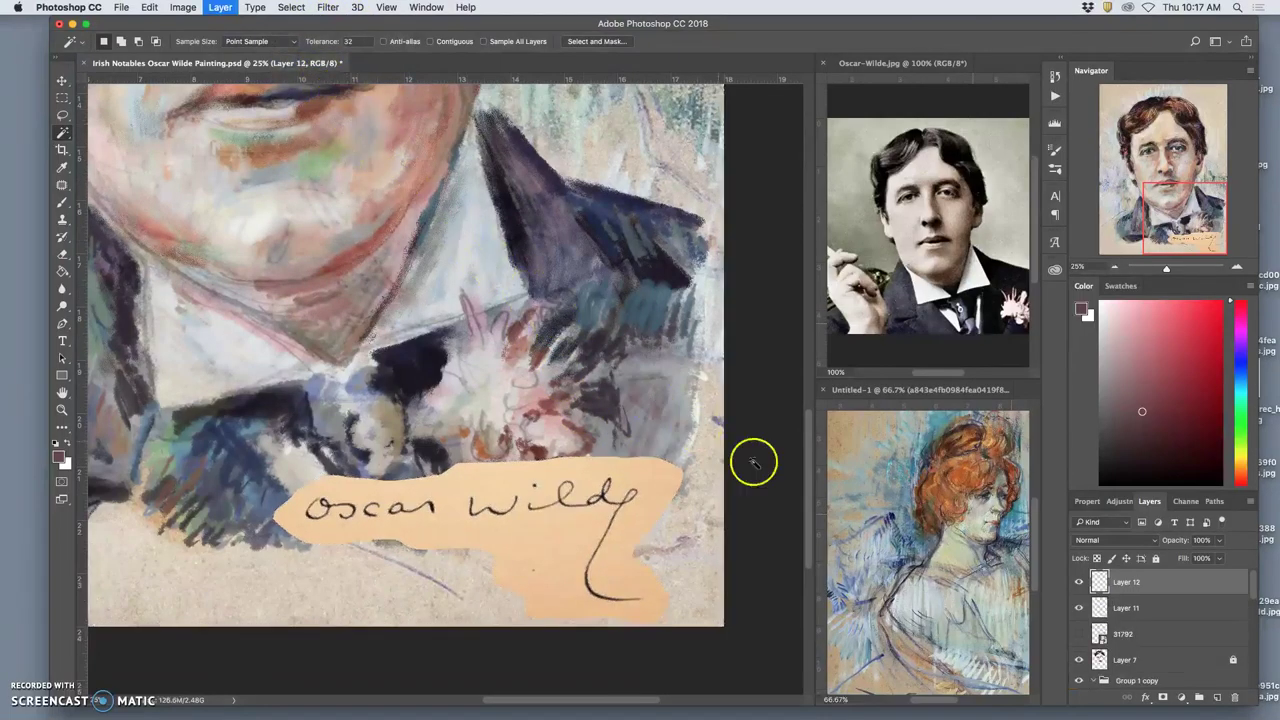
{"action": "left_click", "coordinate": [1079, 608]}
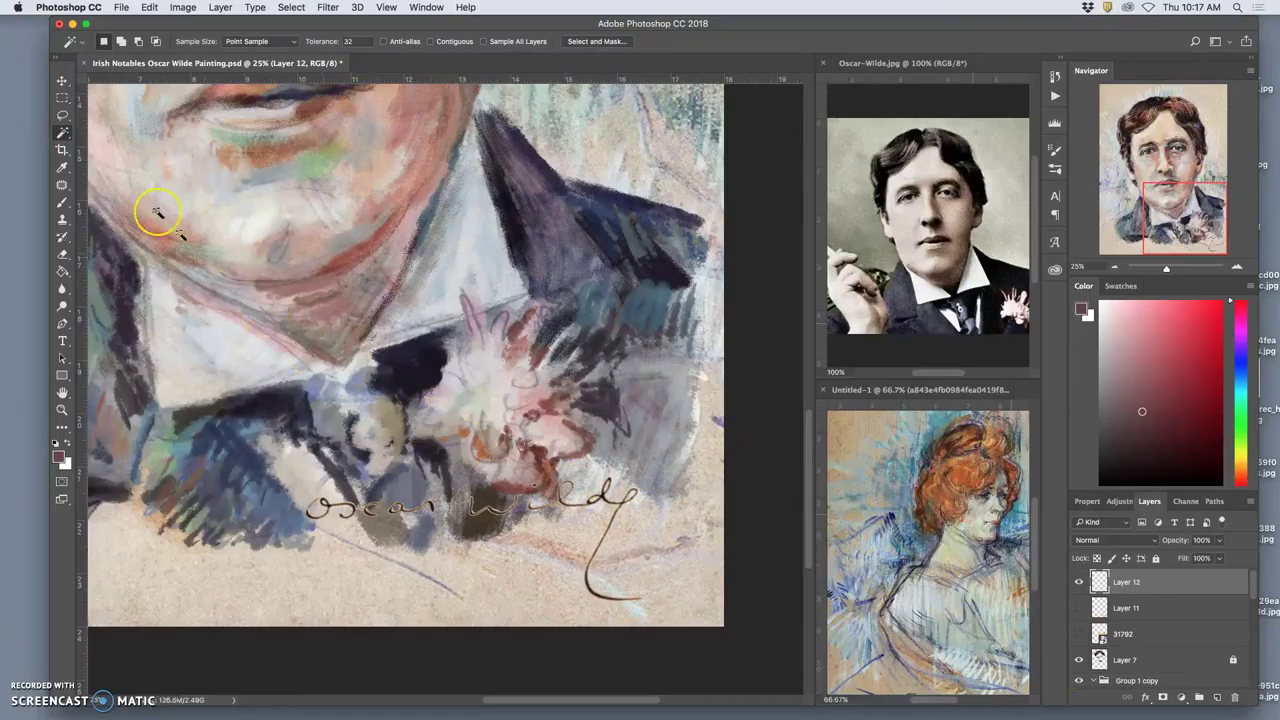
Move the isolated signature slightly toward the lower-right corner of the painting
{"action": "left_click", "coordinate": [61, 80]}
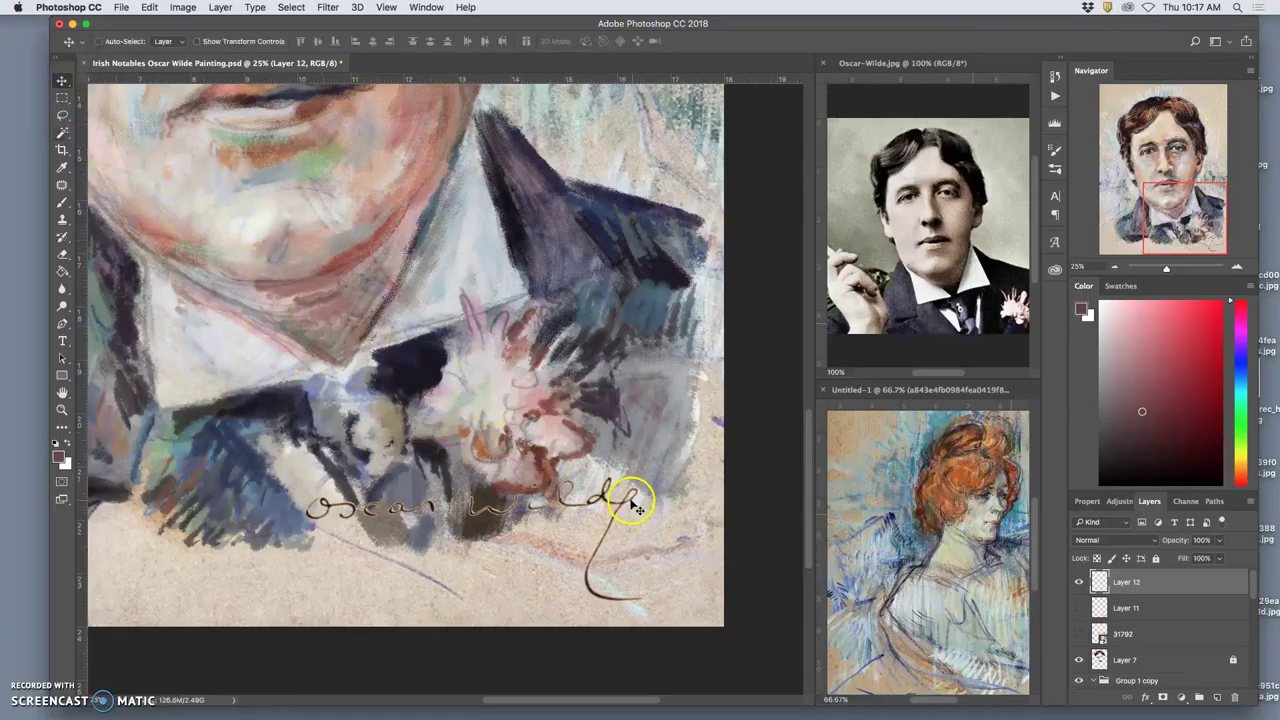
{"action": "mouse_move", "coordinate": [620, 500]}
{"action": "left_mouse_down"}
{"action": "mouse_move", "coordinate": [641, 494]}
{"action": "mouse_move", "coordinate": [639, 508]}
{"action": "left_mouse_up"}
{"action": "key", "text": "super+minus"}
{"action": "key", "text": "super+minus"}
{"action": "key", "text": "super+minus"}
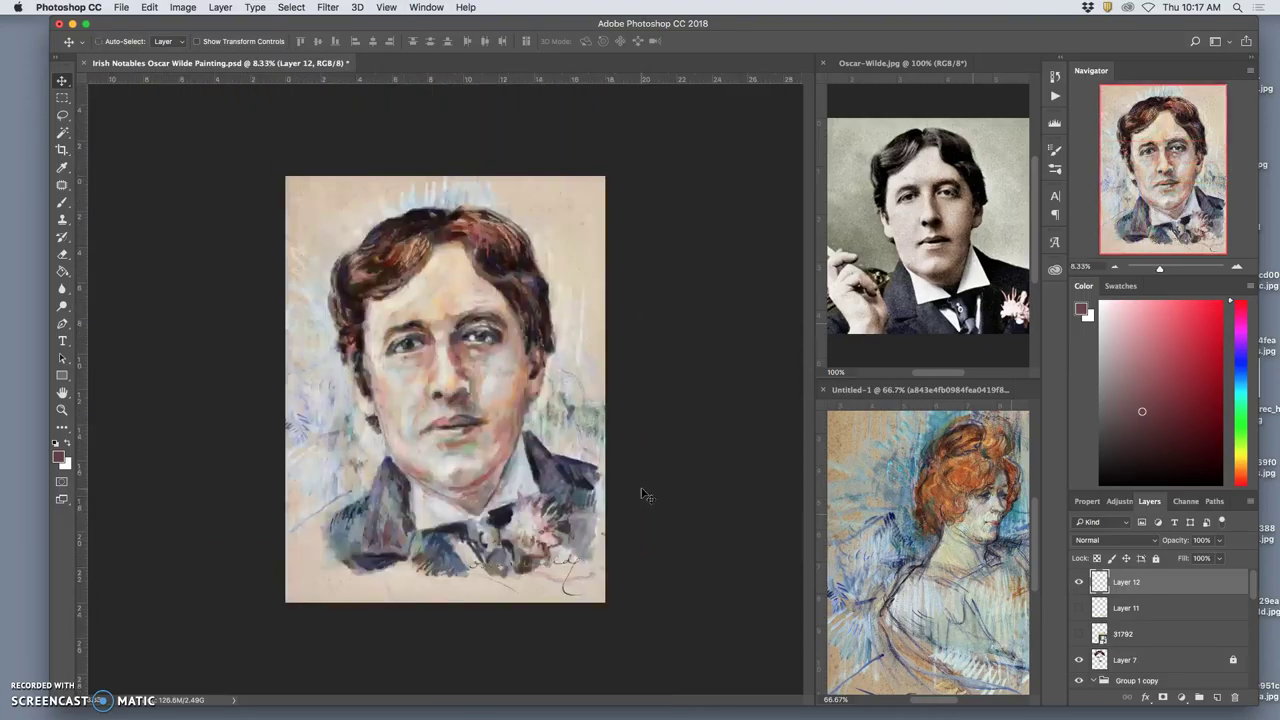
{"action": "mouse_move", "coordinate": [569, 557]}
{"action": "left_mouse_down"}
{"action": "mouse_move", "coordinate": [400, 566]}
{"action": "mouse_move", "coordinate": [492, 557]}
{"action": "mouse_move", "coordinate": [418, 557]}
{"action": "mouse_move", "coordinate": [443, 531]}
{"action": "mouse_move", "coordinate": [448, 548]}
{"action": "mouse_move", "coordinate": [567, 550]}
{"action": "mouse_move", "coordinate": [572, 561]}
{"action": "left_mouse_up"}
Free-transform the signature to tilt it slightly counterclockwise and reduce its height, and nudge it beneath the boutonniere
{"action": "key", "text": "super+t"}
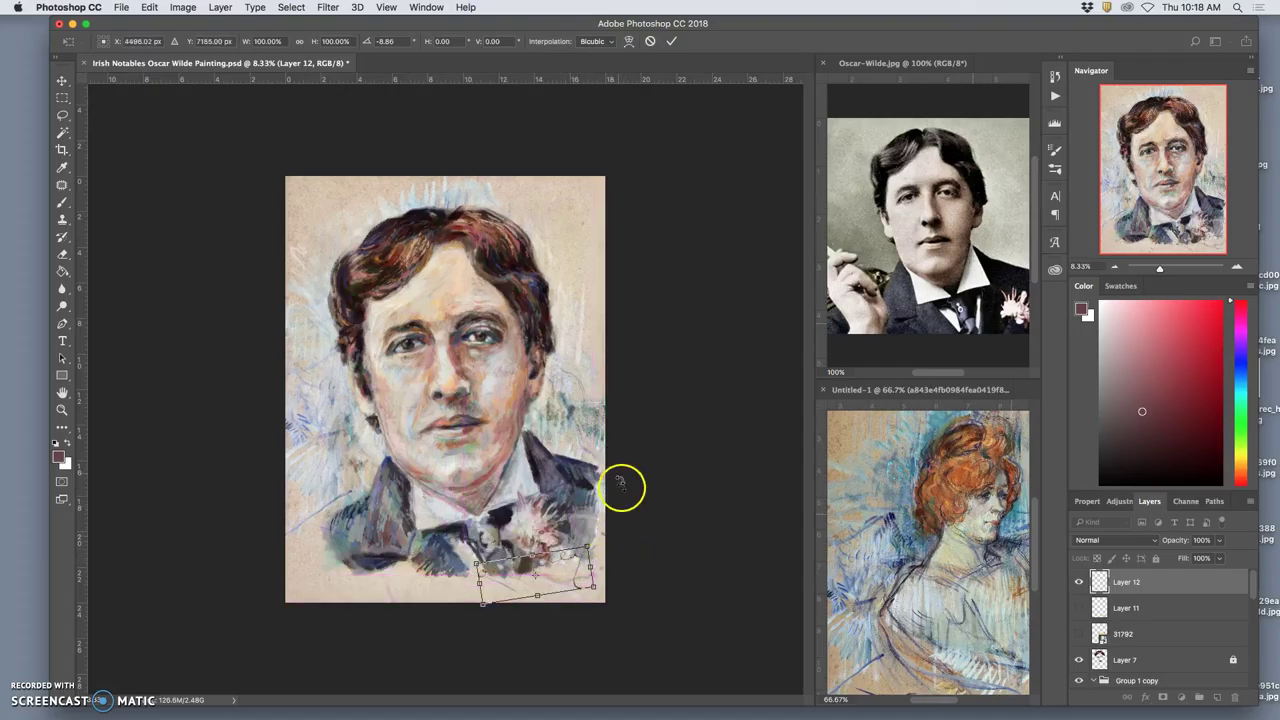
{"action": "left_click_drag", "start_coordinate": [594, 540], "coordinate": [595, 540]}
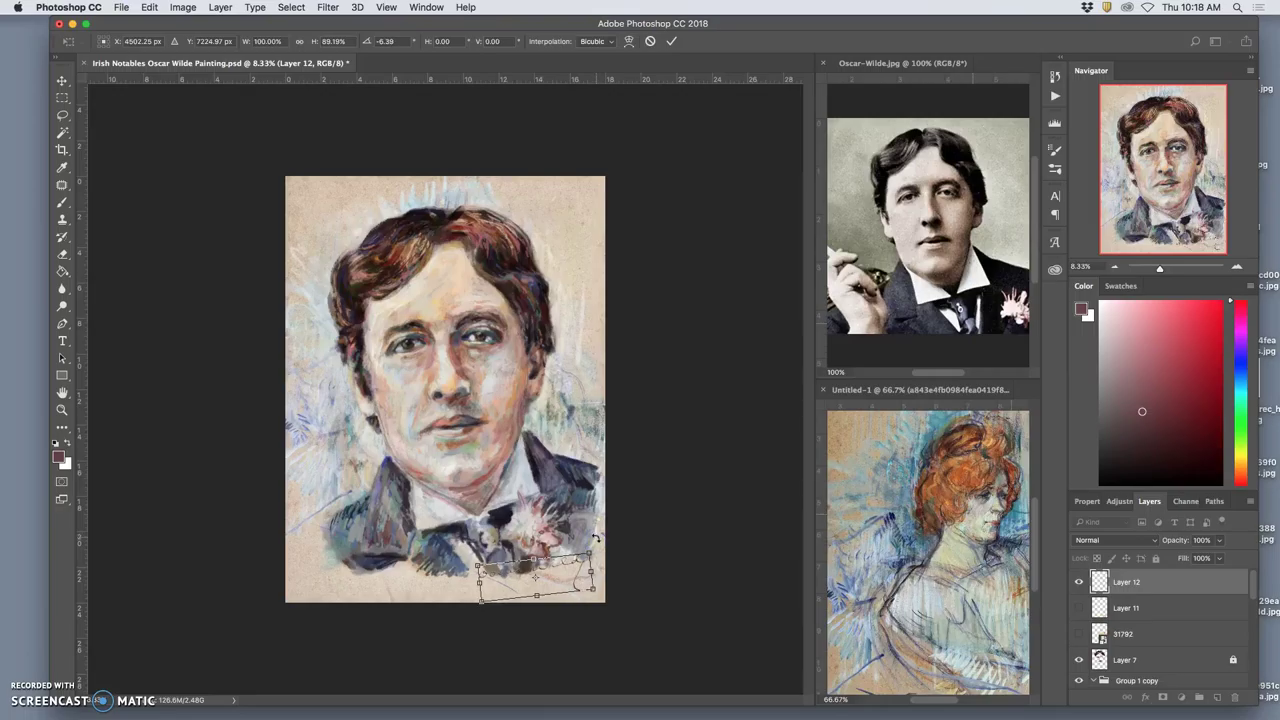
{"action": "left_click_drag", "start_coordinate": [596, 545], "coordinate": [588, 565]}
{"action": "double_click", "coordinate": [595, 556]}
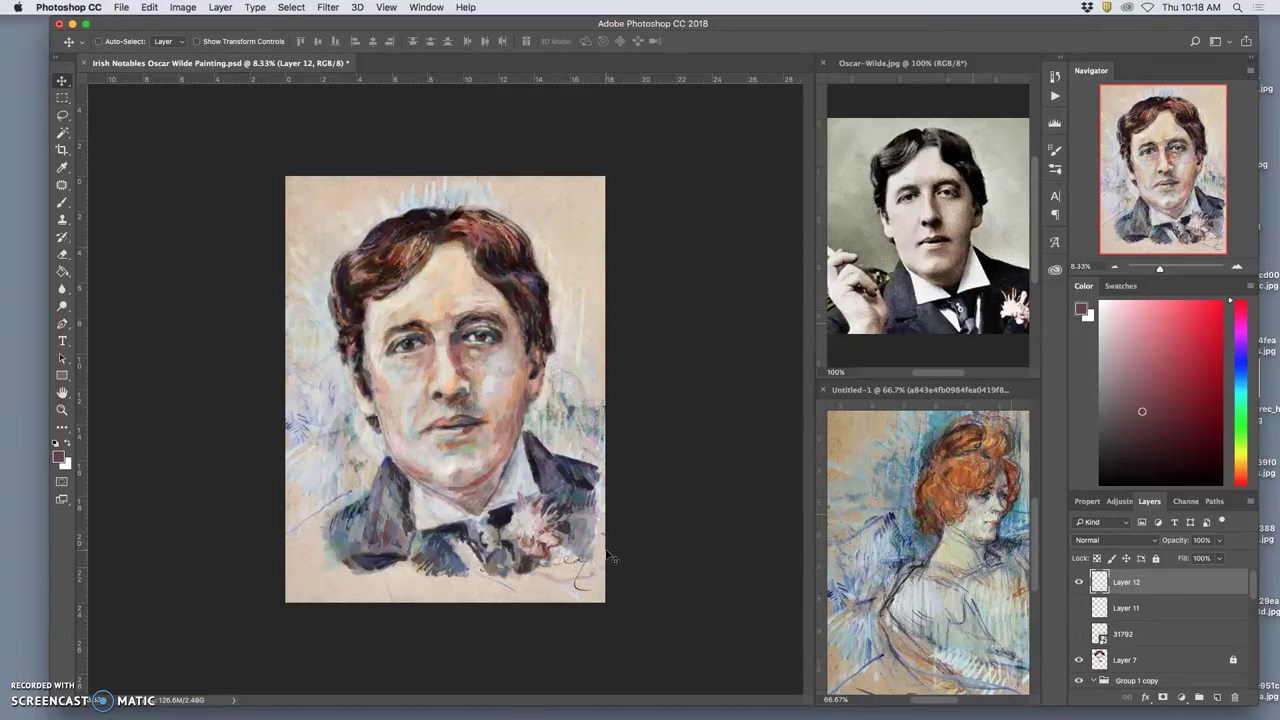
{"action": "left_click_drag", "start_coordinate": [578, 568], "coordinate": [574, 561]}
Start a Smart Sharpen filter on the signature in Layer 12 and aim its preview at the letter w
{"action": "key", "text": "super+plus"}
{"action": "key", "text": "super+plus"}
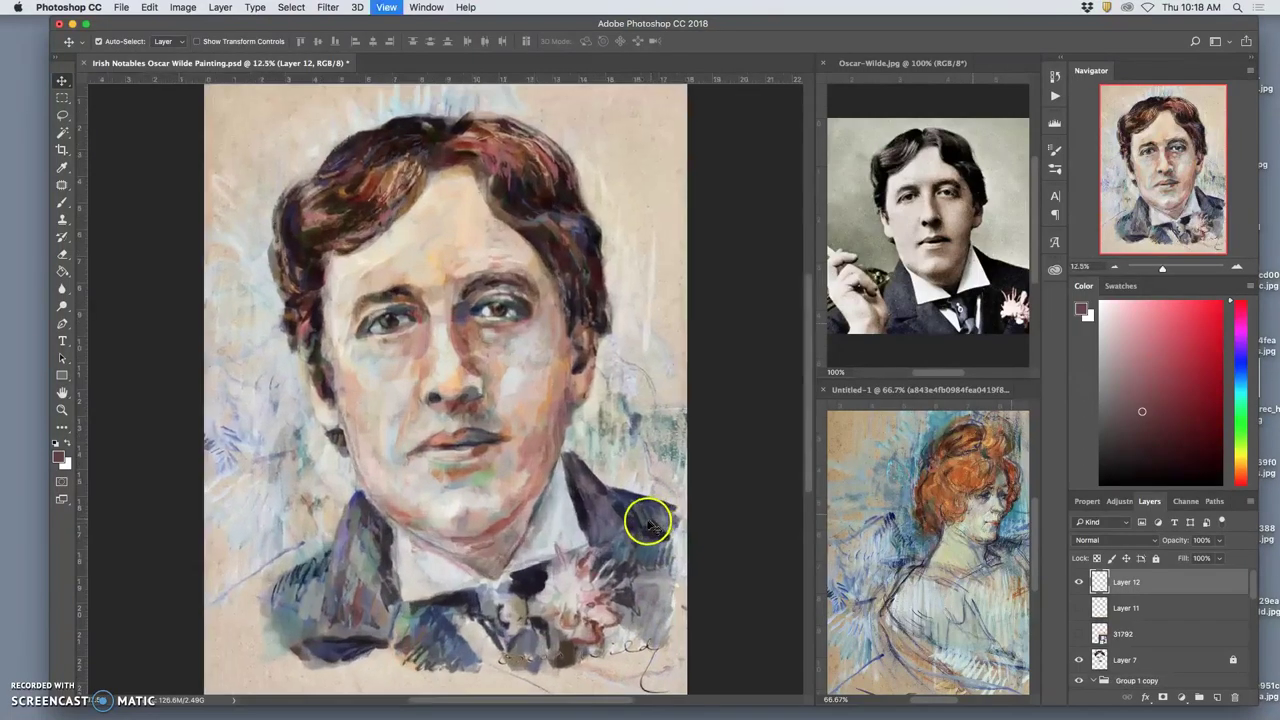
{"action": "left_click_drag", "start_coordinate": [598, 500], "coordinate": [531, 332]}
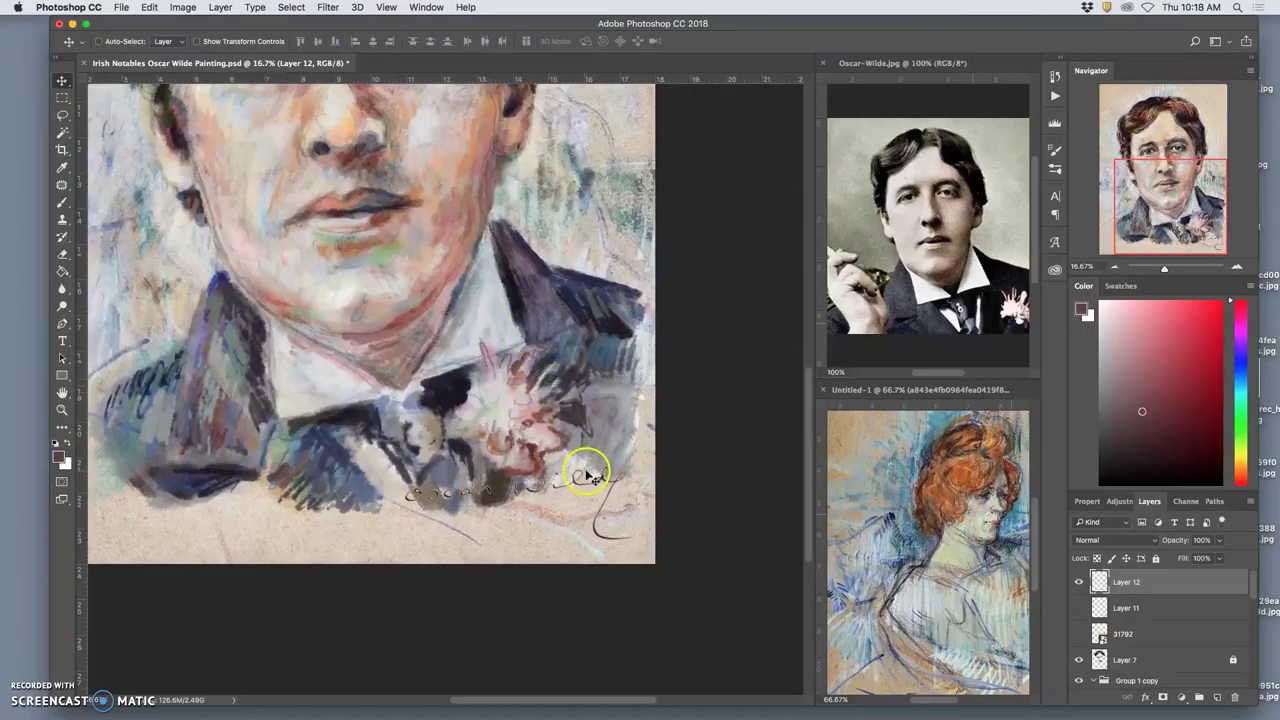
{"action": "key", "text": "super+plus"}
{"action": "scroll", "coordinate": [650, 520], "scroll_direction": "up", "scroll_amount": 2}
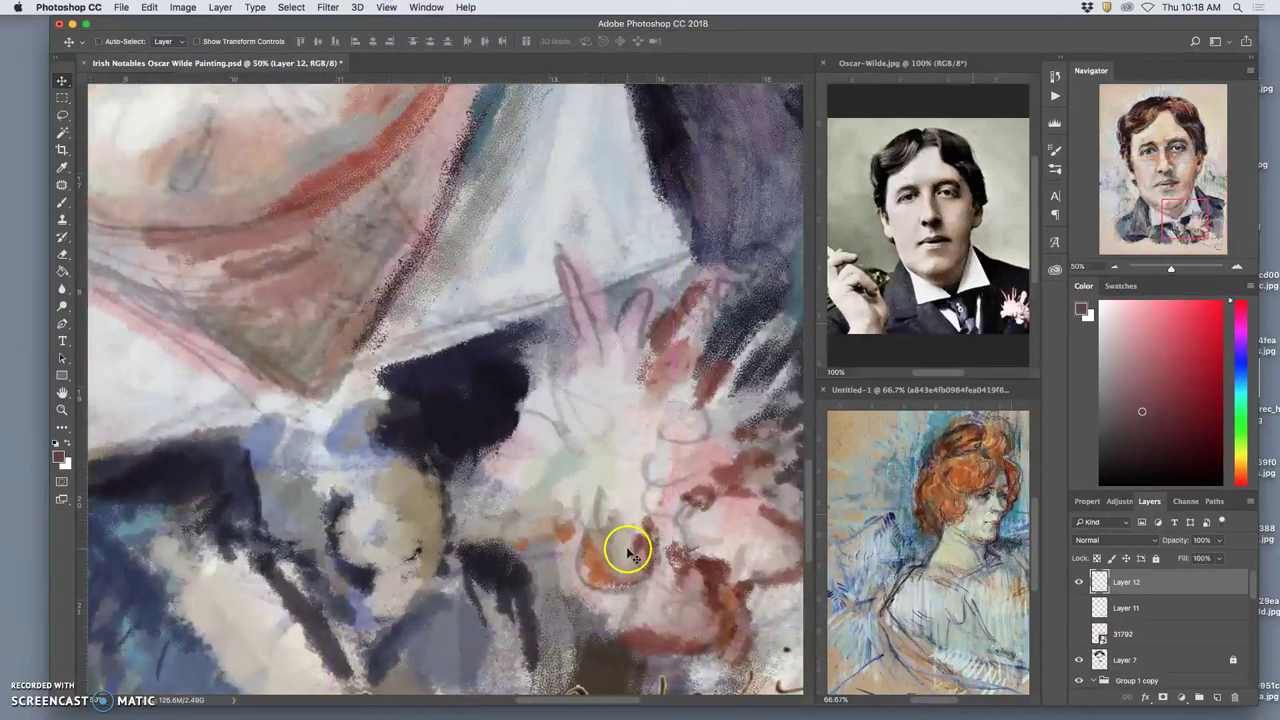
{"action": "scroll", "coordinate": [533, 341], "scroll_direction": "up", "scroll_amount": 1}
{"action": "left_click_drag", "start_coordinate": [533, 340], "coordinate": [440, 286]}
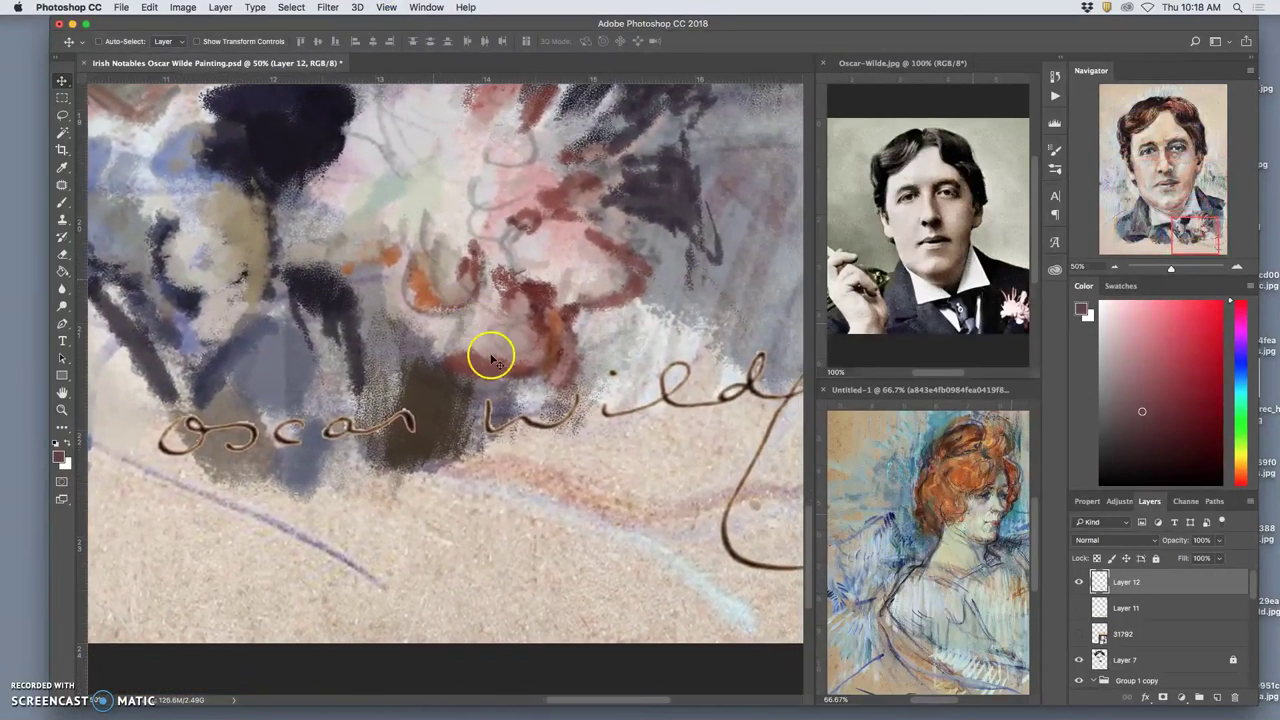
{"action": "left_click", "coordinate": [330, 7]}
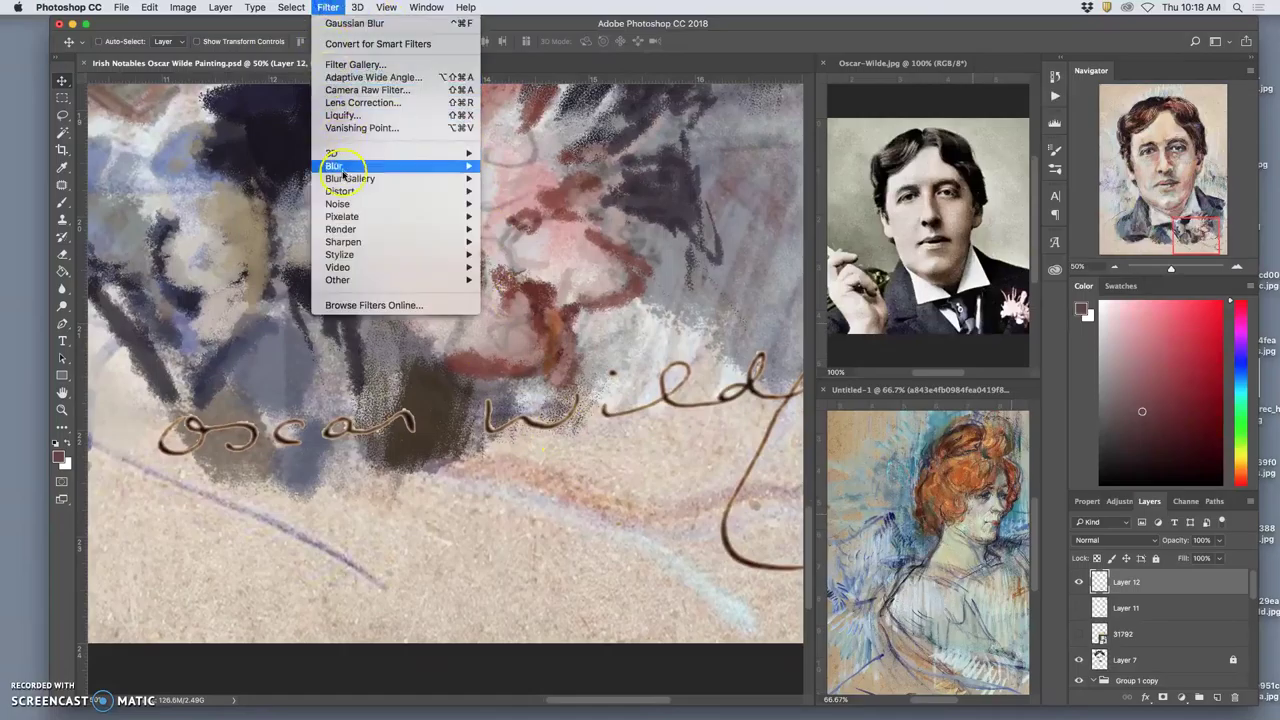
{"action": "left_click", "coordinate": [340, 167]}
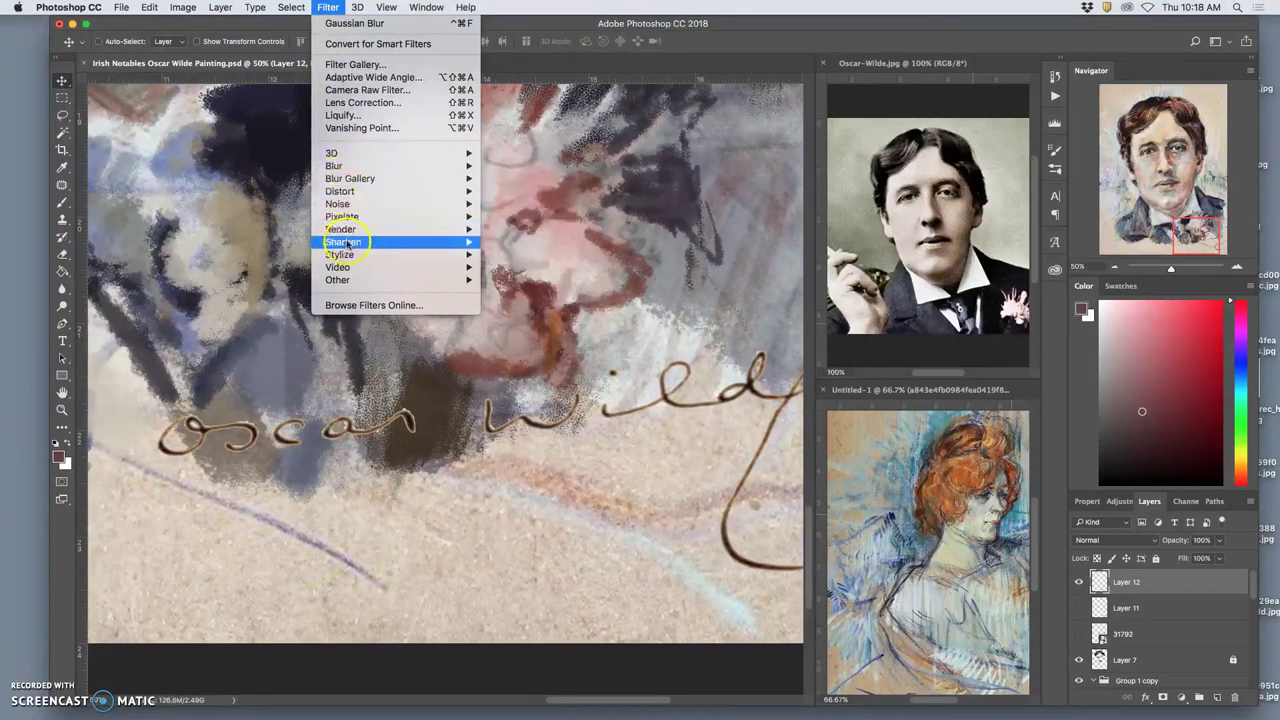
{"action": "mouse_move", "coordinate": [465, 242]}
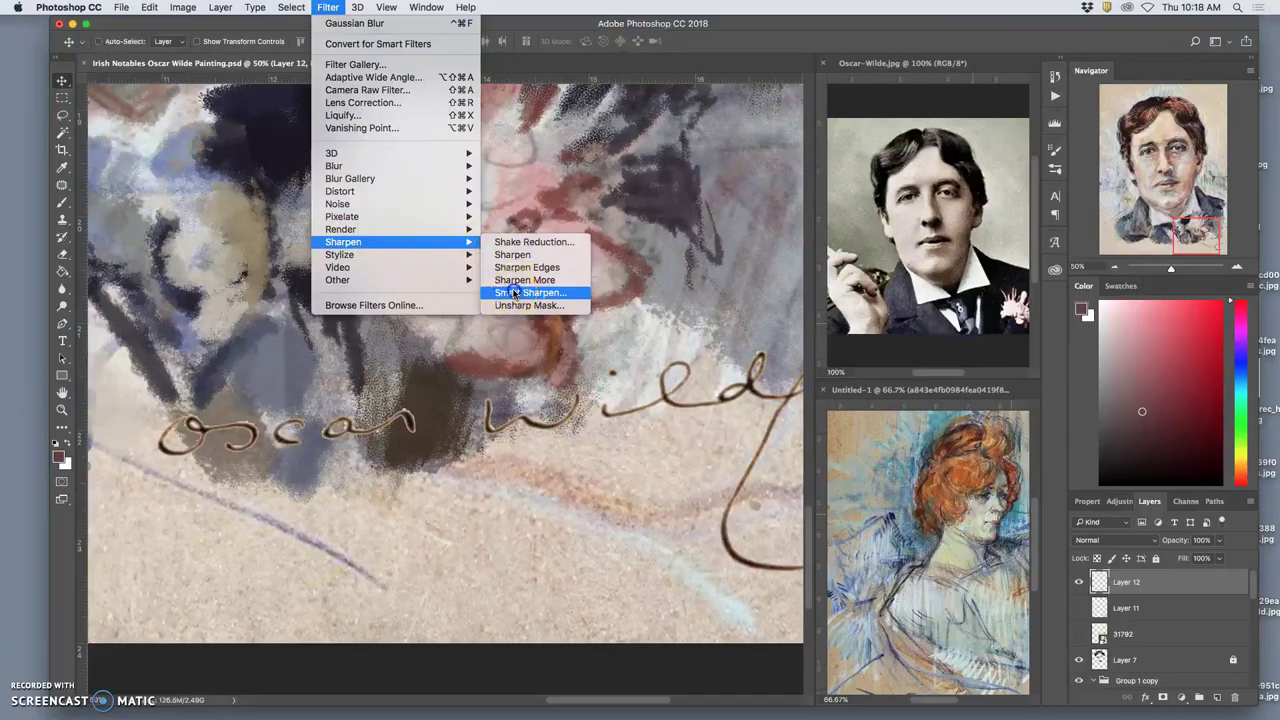
{"action": "left_click", "coordinate": [518, 292]}
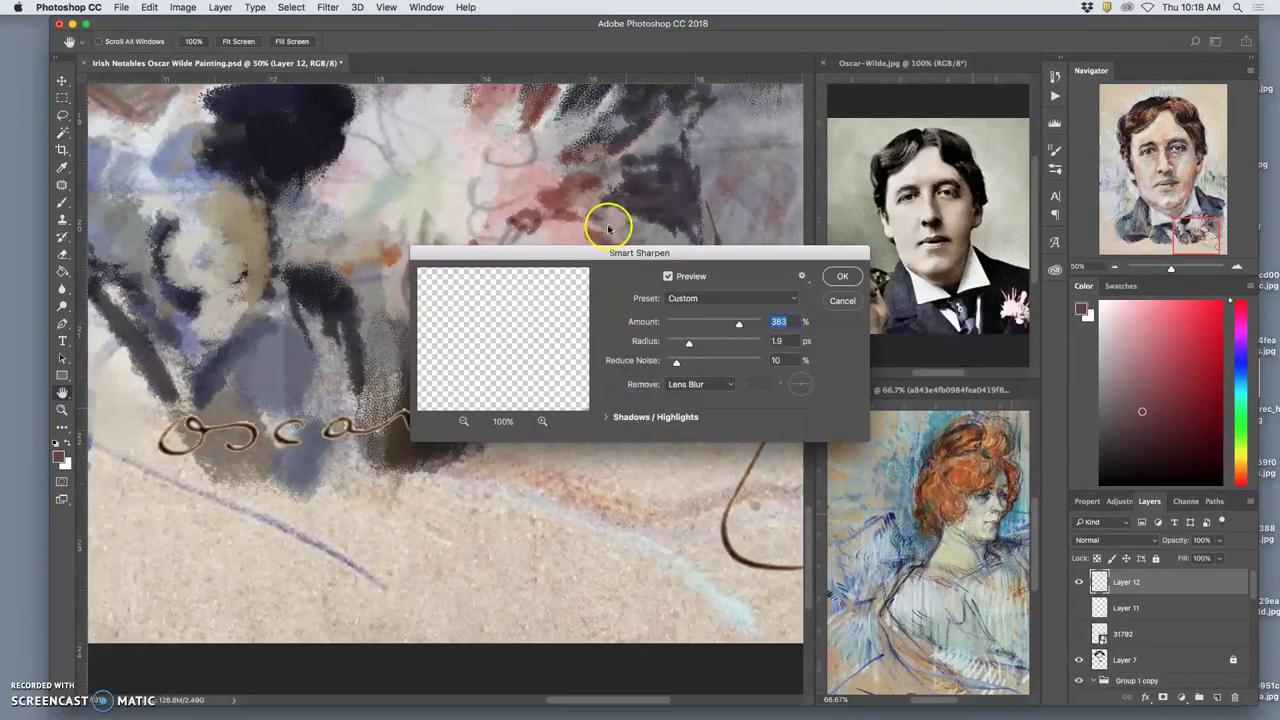
{"action": "left_click_drag", "start_coordinate": [591, 248], "coordinate": [646, 161]}
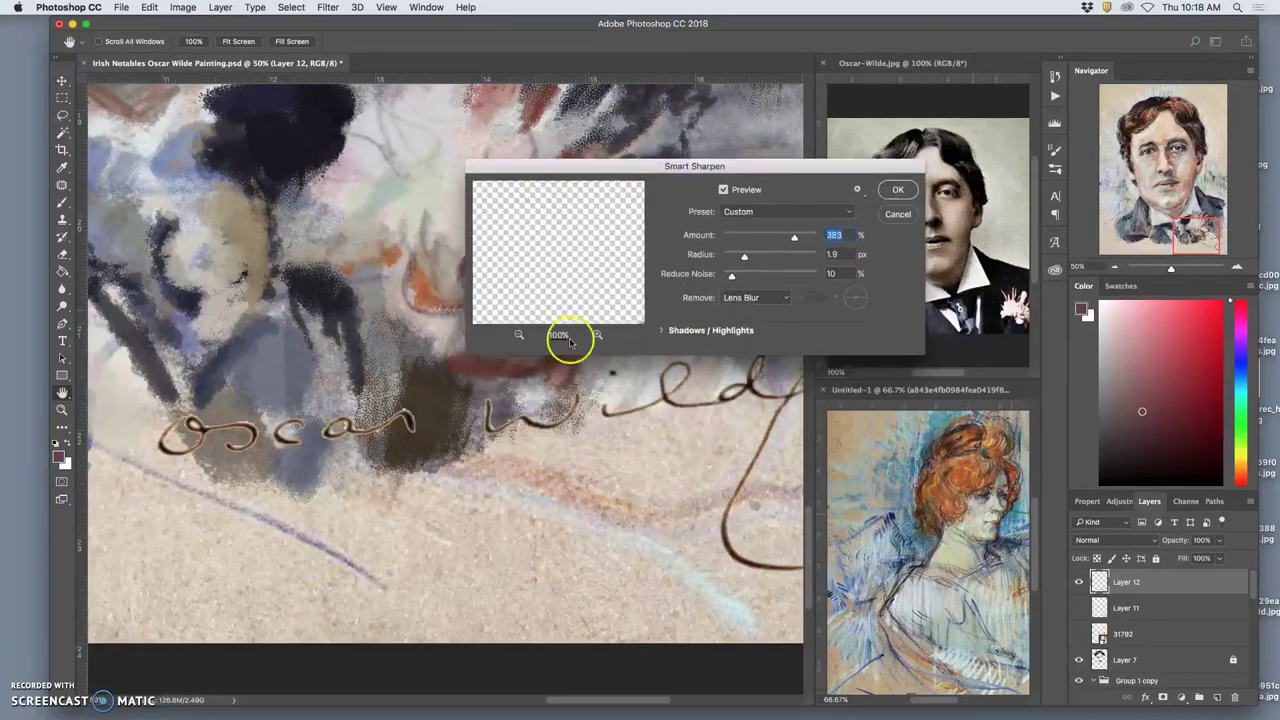
{"action": "left_click", "coordinate": [531, 411]}
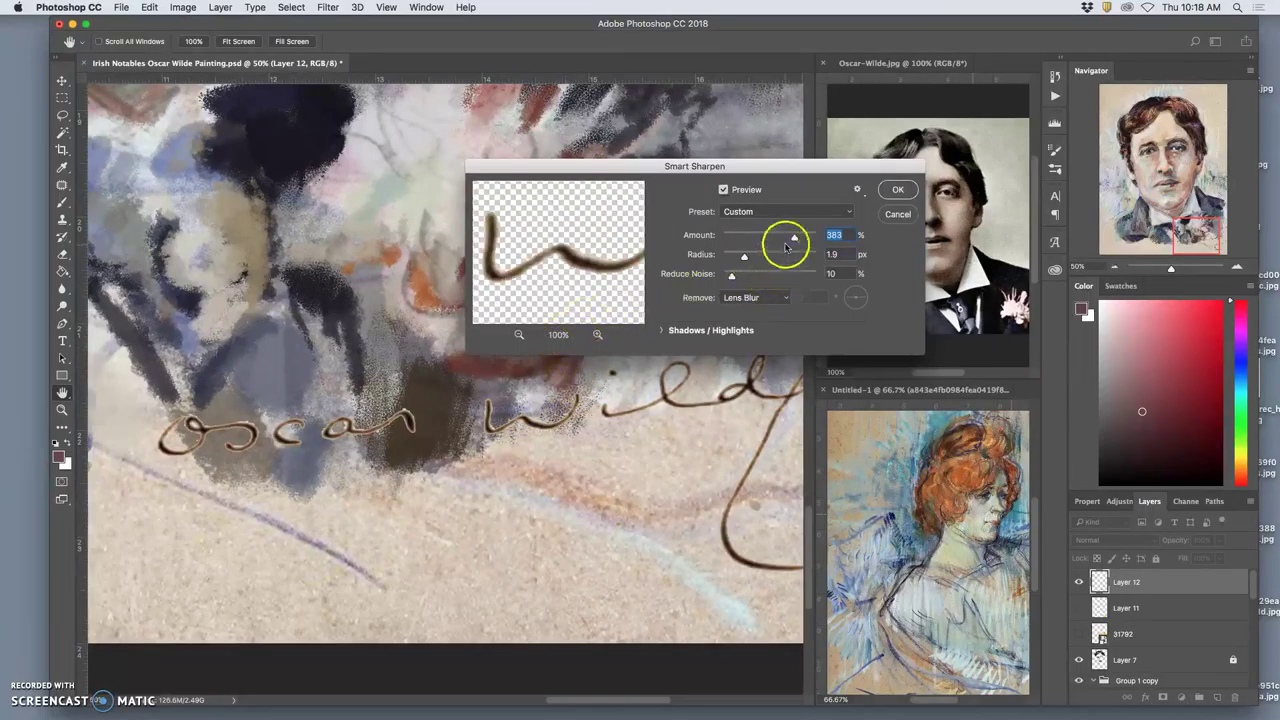
Sharpen the signature with an amount of 326%, a radius of 3.6 px and noise reduction of 21%, and apply the filter
{"action": "left_click", "coordinate": [794, 240]}
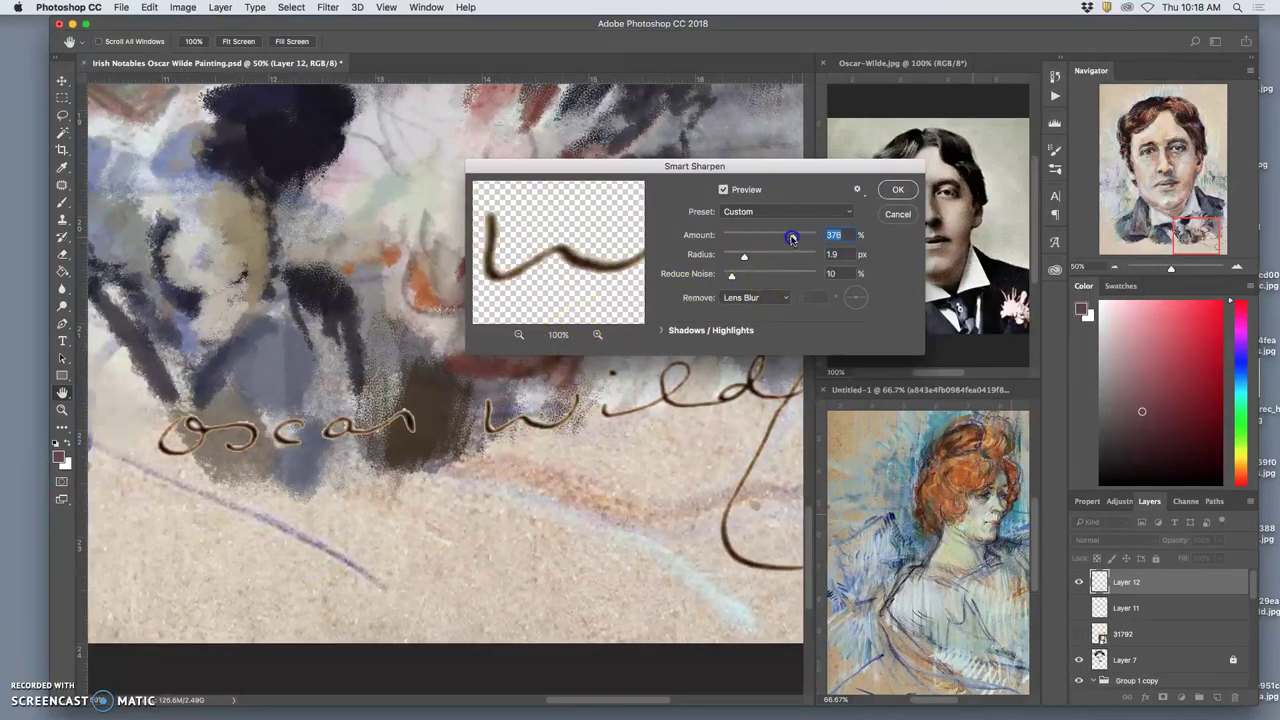
{"action": "left_click_drag", "start_coordinate": [794, 239], "coordinate": [800, 238]}
{"action": "left_click", "coordinate": [745, 259]}
{"action": "left_click_drag", "start_coordinate": [731, 274], "coordinate": [750, 273]}
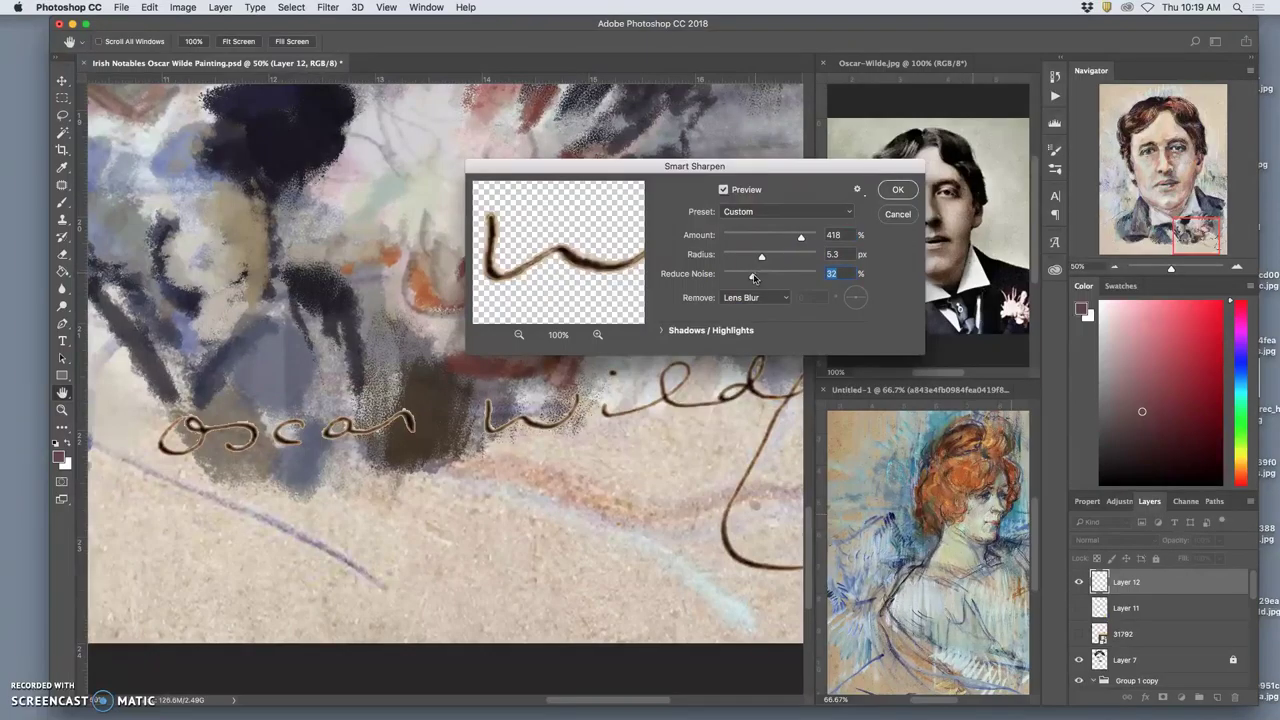
{"action": "left_click_drag", "start_coordinate": [752, 275], "coordinate": [743, 277]}
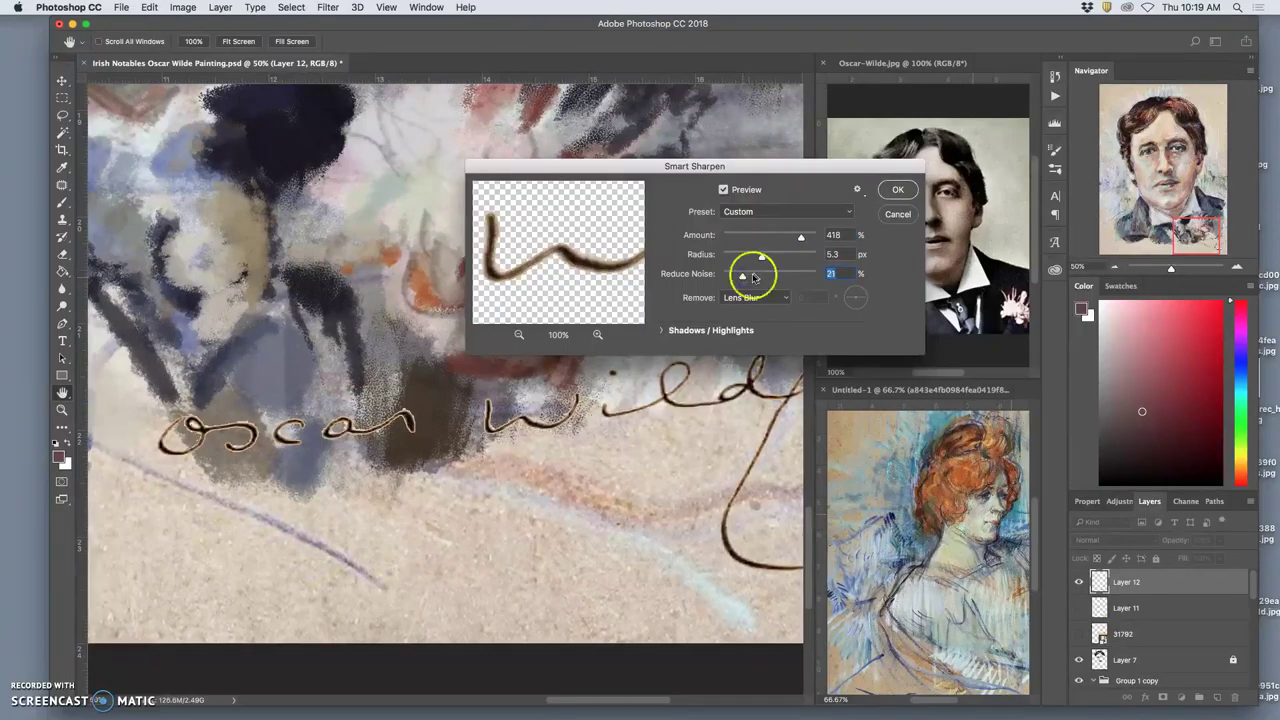
{"action": "left_click_drag", "start_coordinate": [762, 258], "coordinate": [802, 238]}
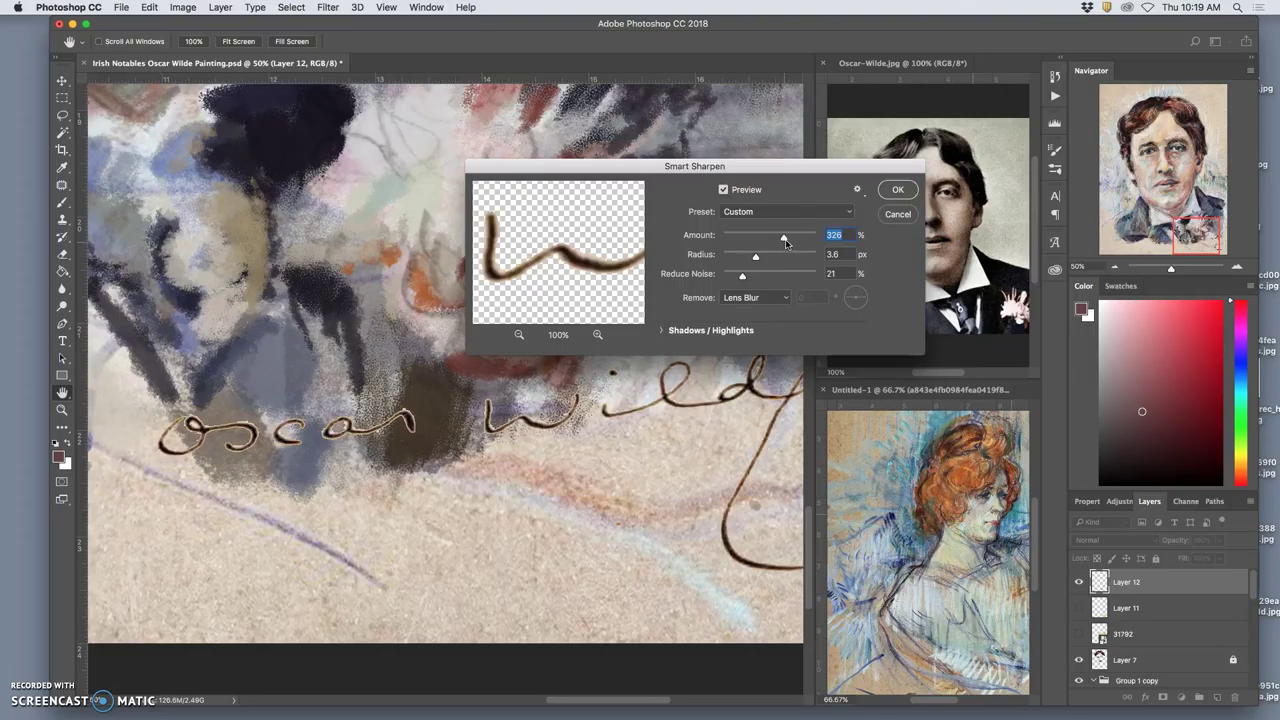
{"action": "left_click", "coordinate": [898, 190]}
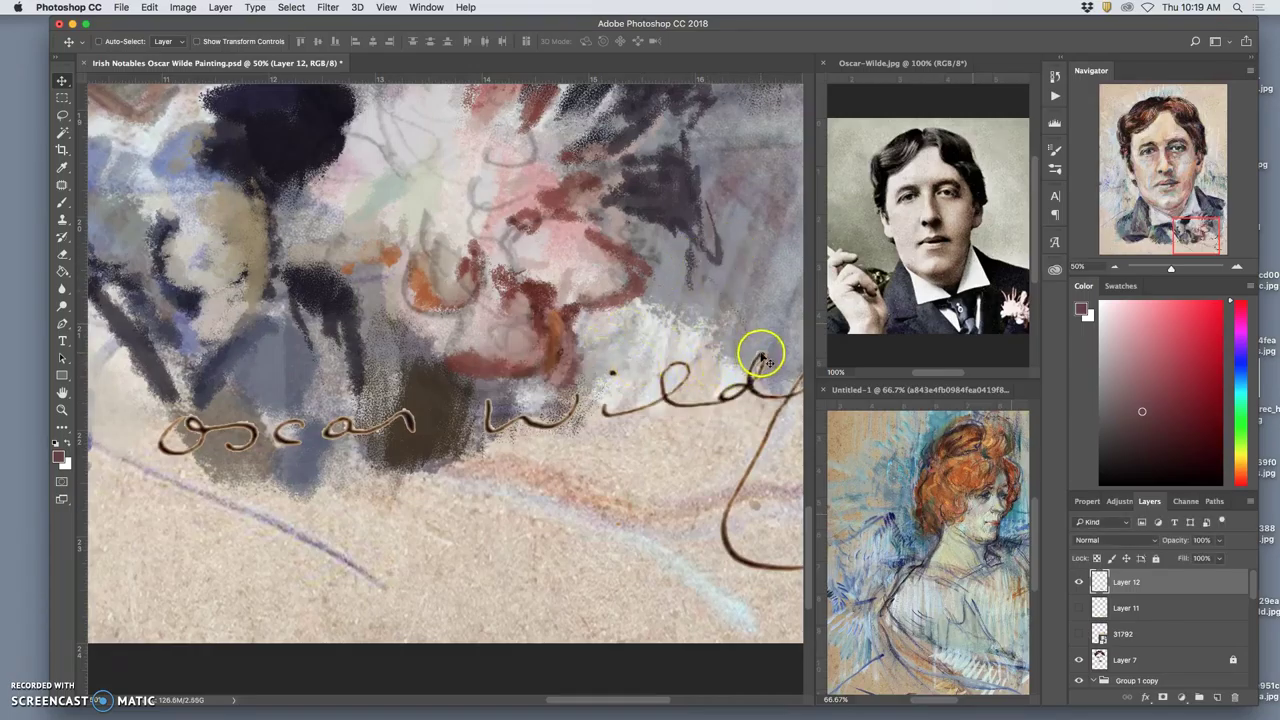
Set the blend mode of the Layer 12 signature to Multiply
{"action": "left_click", "coordinate": [1113, 541]}
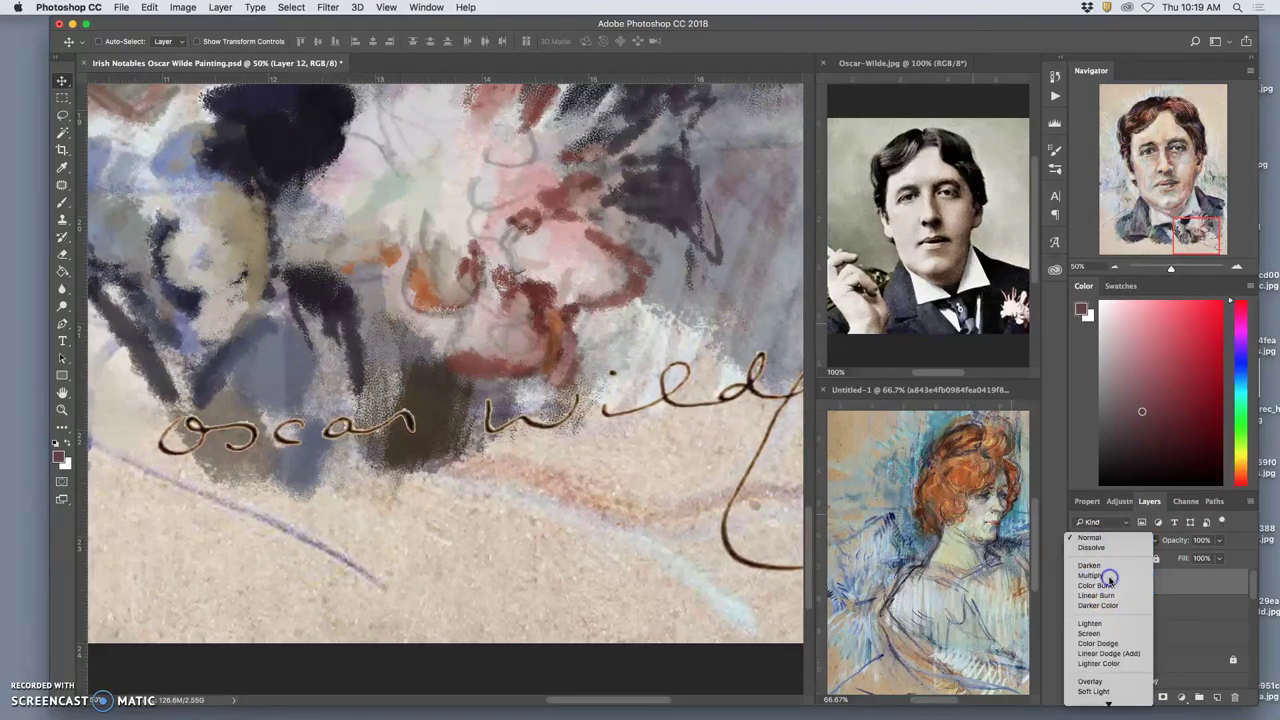
{"action": "left_click", "coordinate": [1106, 577]}
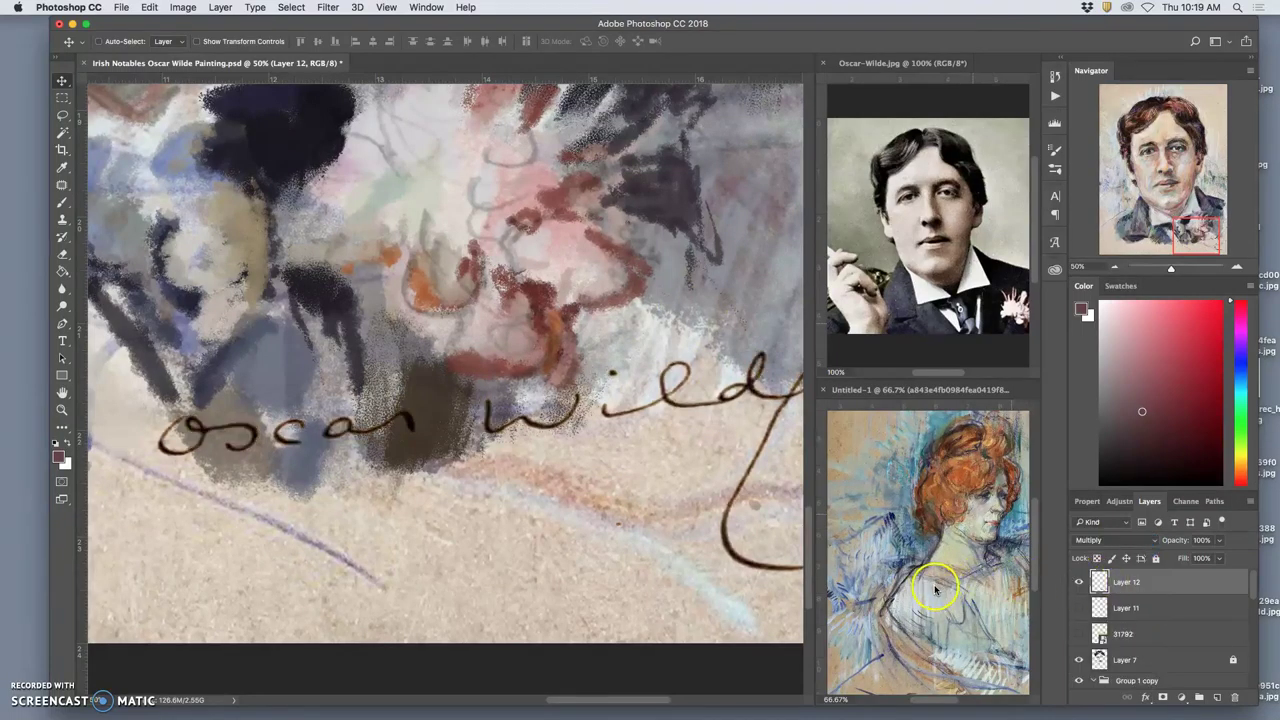
{"action": "key", "text": "super+minus"}
{"action": "scroll", "coordinate": [586, 446], "scroll_direction": "left", "scroll_amount": 1}
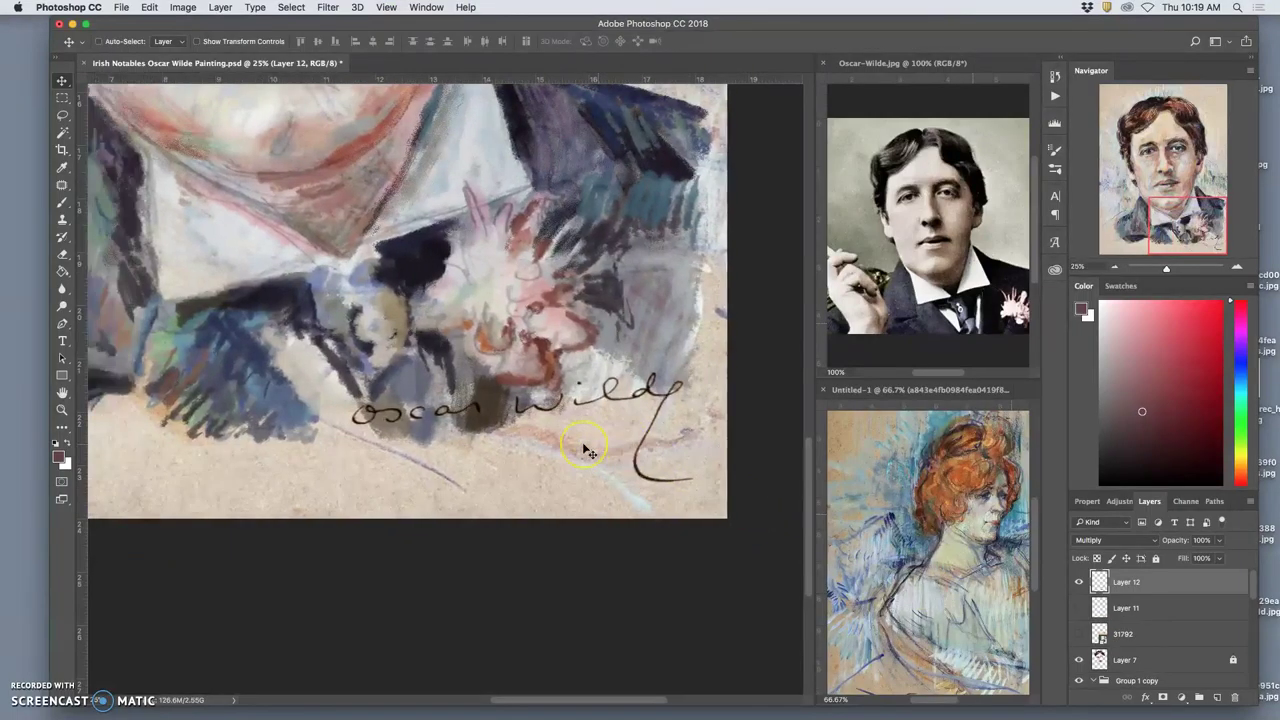
{"action": "key", "text": "super+minus"}
{"action": "key", "text": "super+minus"}
{"action": "scroll", "coordinate": [670, 448], "scroll_direction": "up", "scroll_amount": 5}
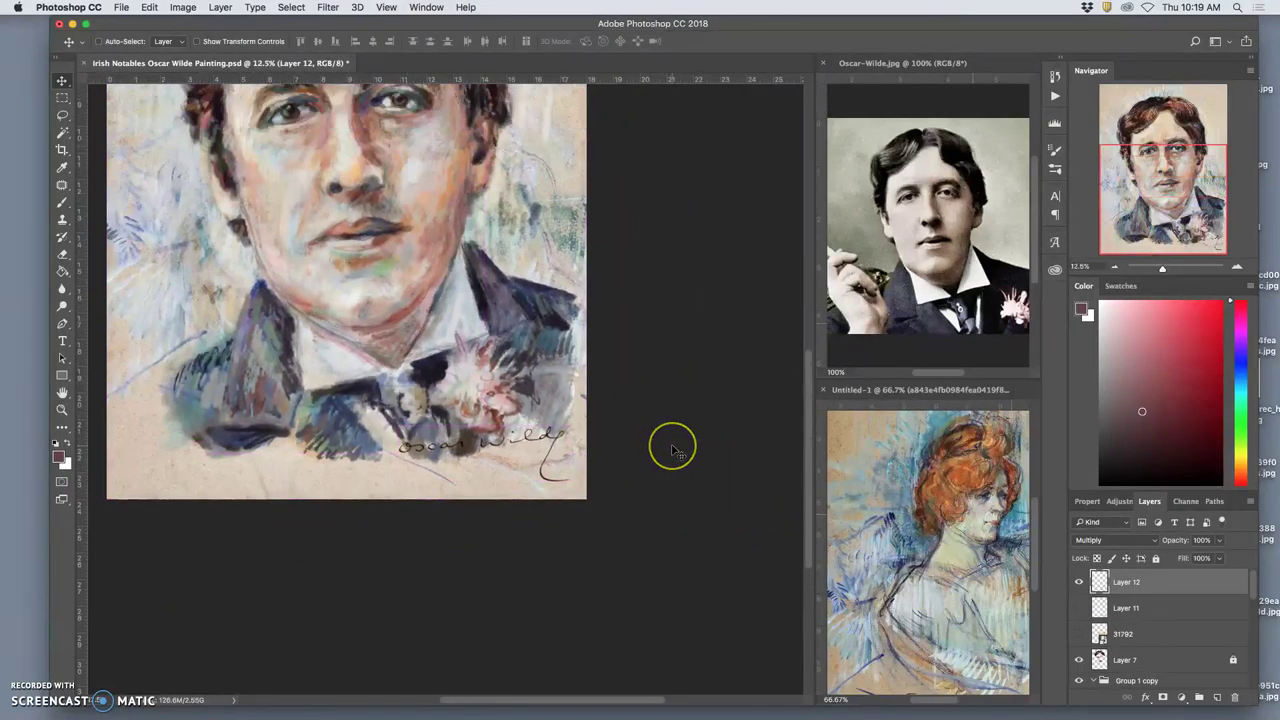
{"action": "scroll", "coordinate": [670, 448], "scroll_direction": "left", "scroll_amount": 2}
{"action": "scroll", "coordinate": [670, 450], "scroll_direction": "up", "scroll_amount": 6}
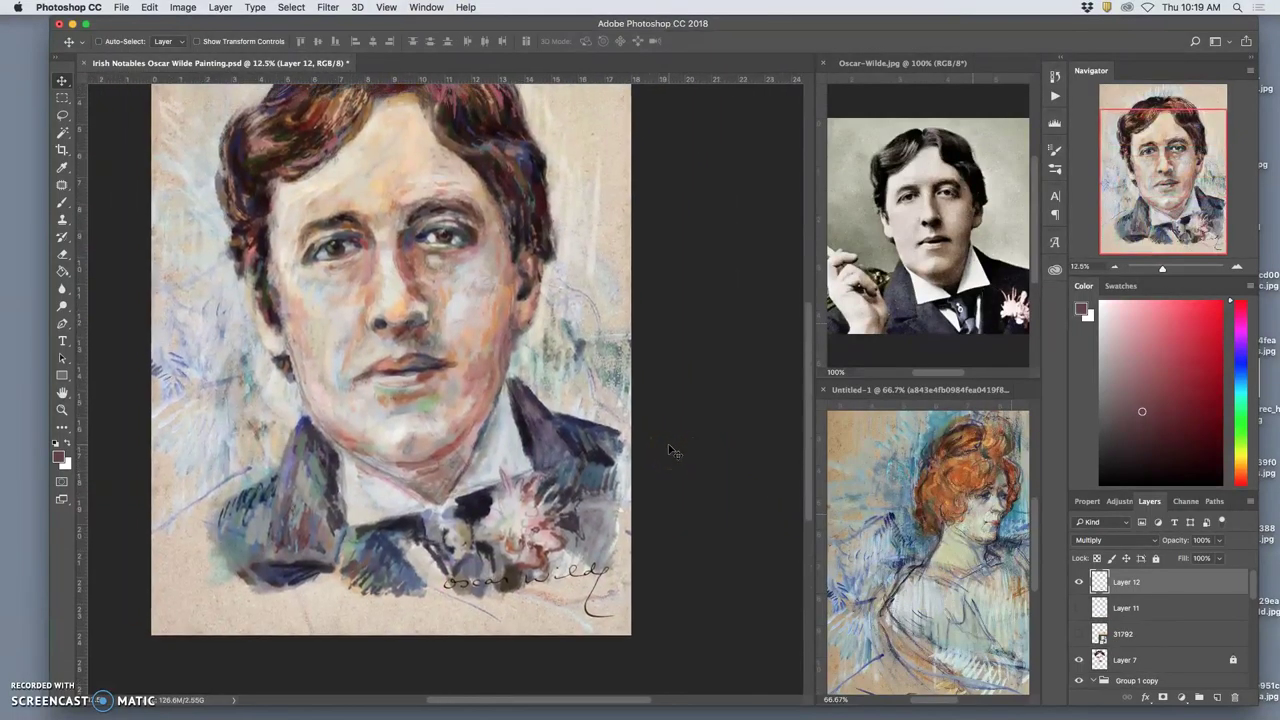
{"action": "scroll", "coordinate": [672, 449], "scroll_direction": "down", "scroll_amount": 15}
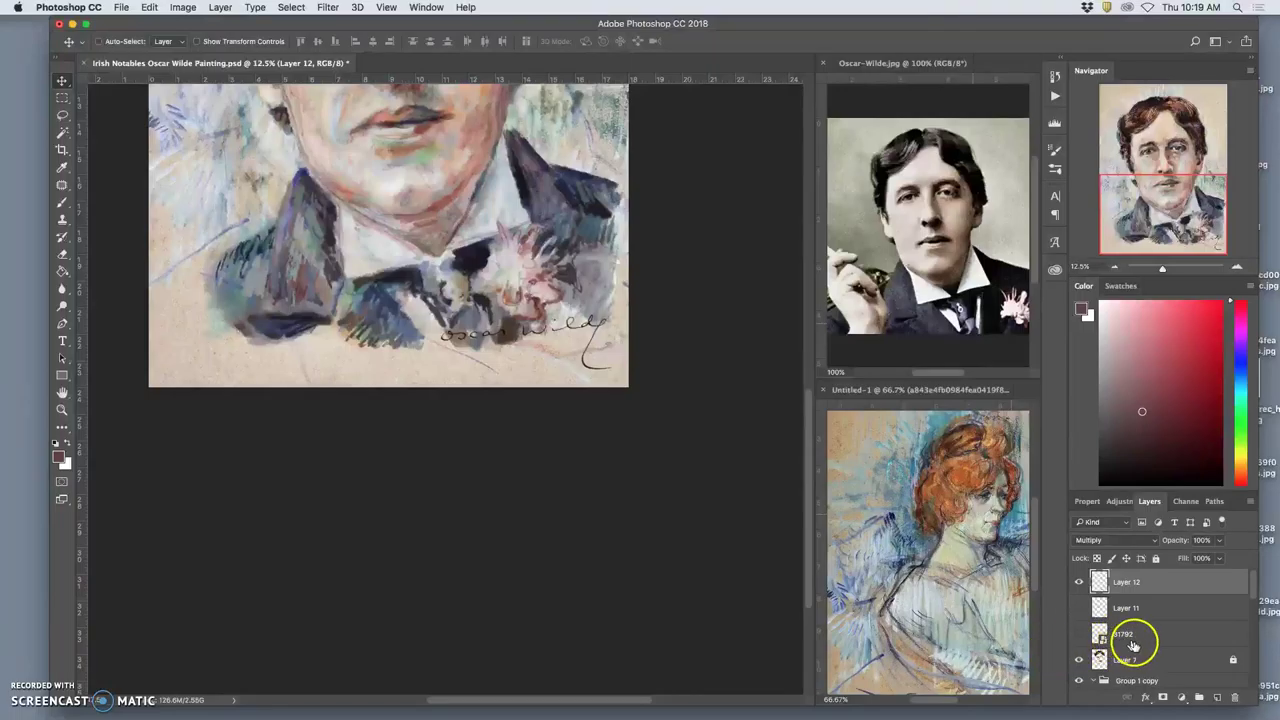
Toggle the visibility of the Finishing Painting, base painting layer copy 3 and Refined Painting layers to examine what each contributes beneath the signature
{"action": "scroll", "coordinate": [1134, 645], "scroll_direction": "down", "scroll_amount": 4}
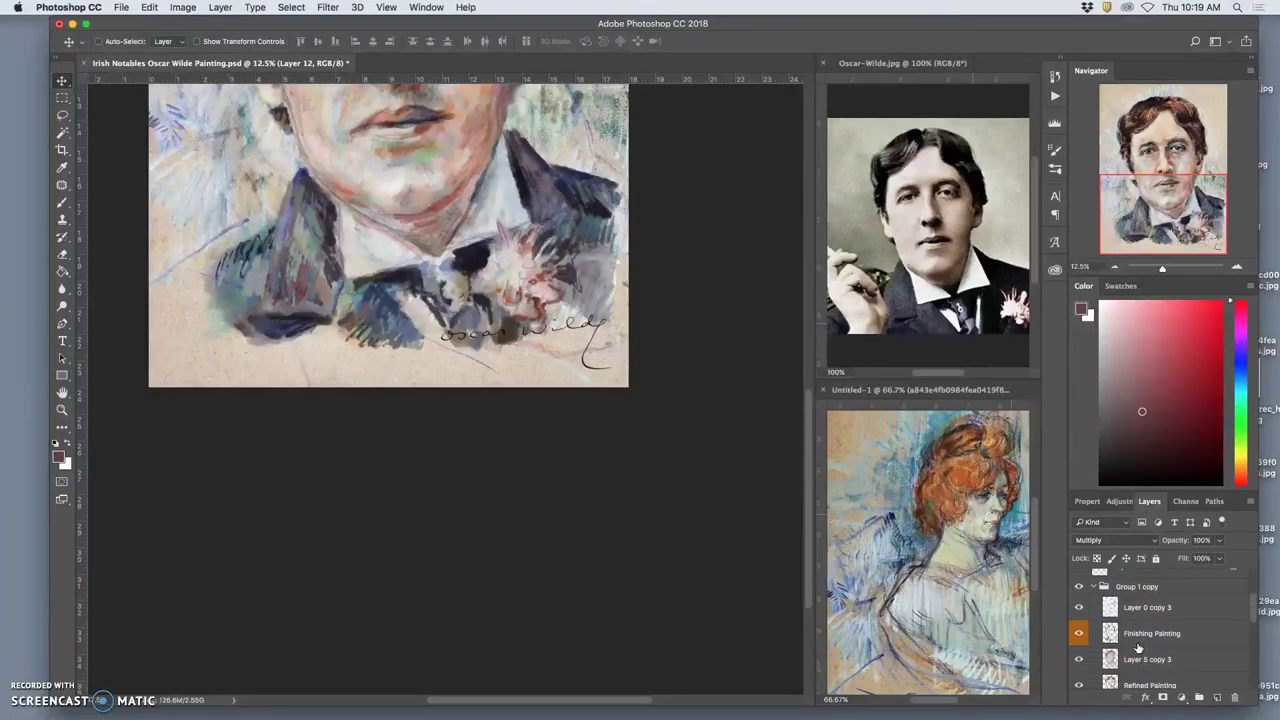
{"action": "scroll", "coordinate": [1137, 648], "scroll_direction": "up", "scroll_amount": 1}
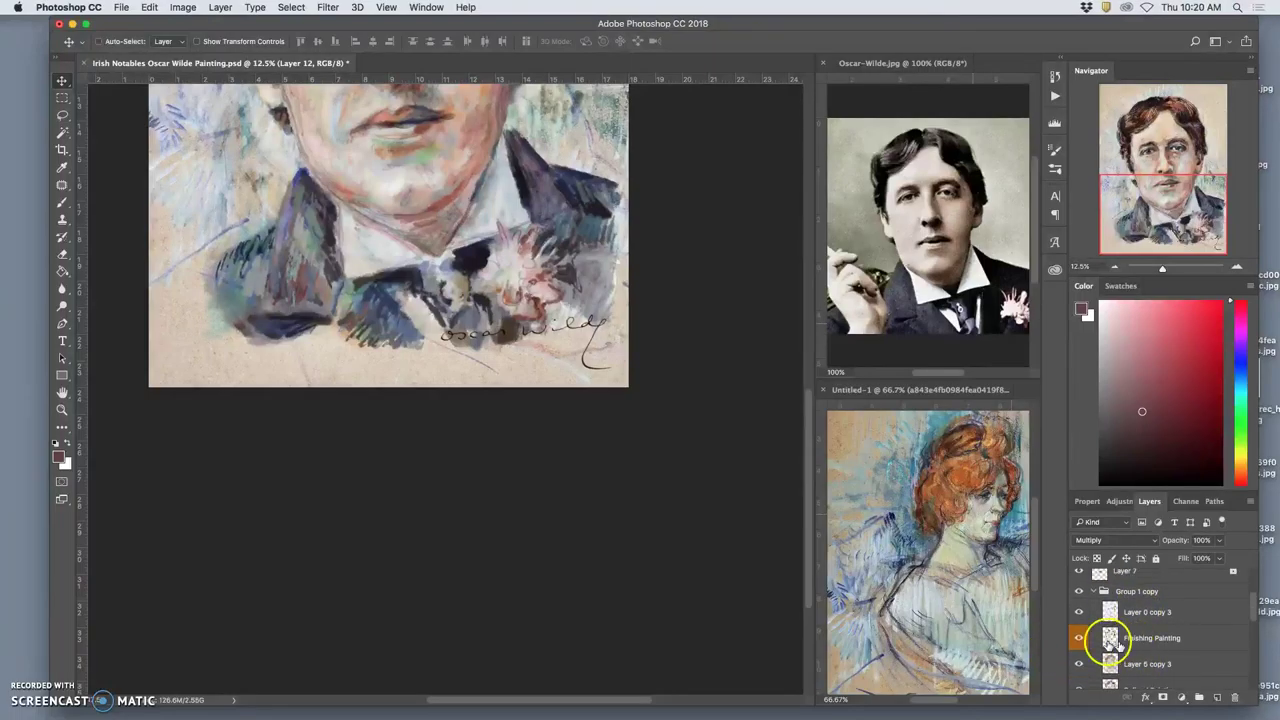
{"action": "left_click", "coordinate": [1080, 641]}
{"action": "left_click", "coordinate": [1080, 641]}
{"action": "left_click", "coordinate": [1079, 641]}
{"action": "left_click", "coordinate": [1079, 641]}
{"action": "scroll", "coordinate": [1141, 652], "scroll_direction": "down", "scroll_amount": 10}
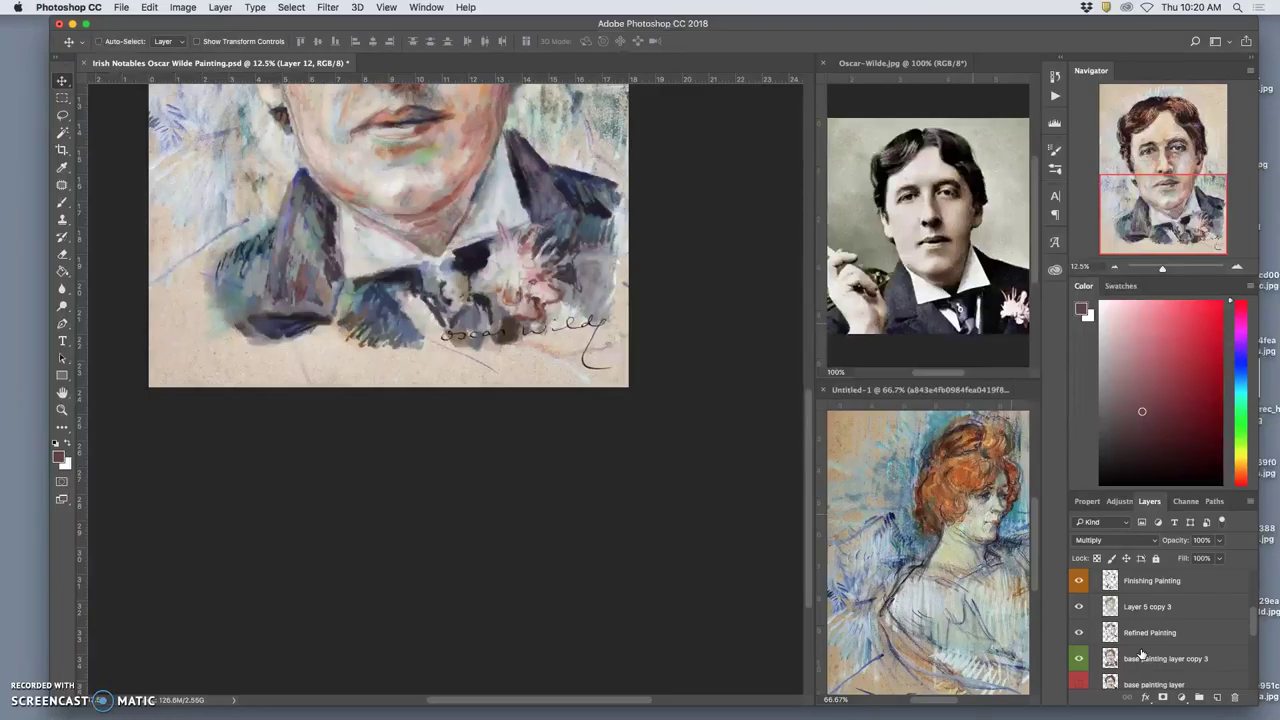
{"action": "left_click", "coordinate": [1080, 653]}
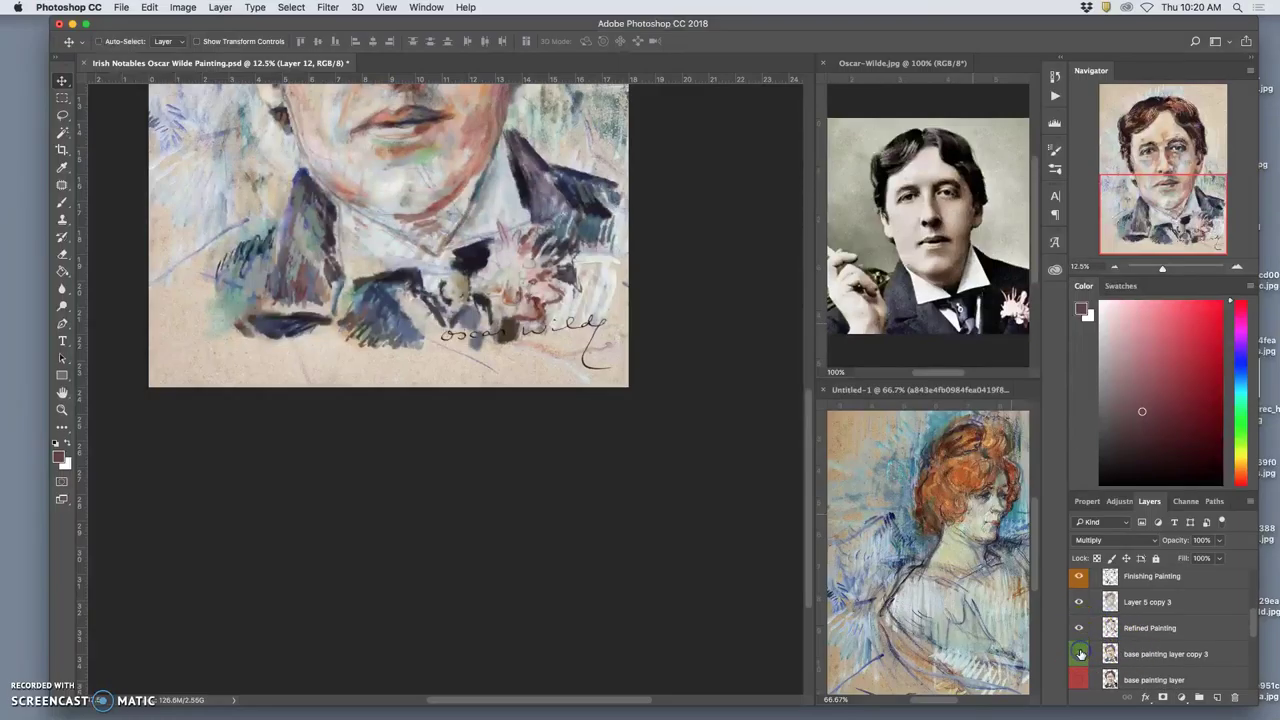
{"action": "left_click", "coordinate": [1080, 653]}
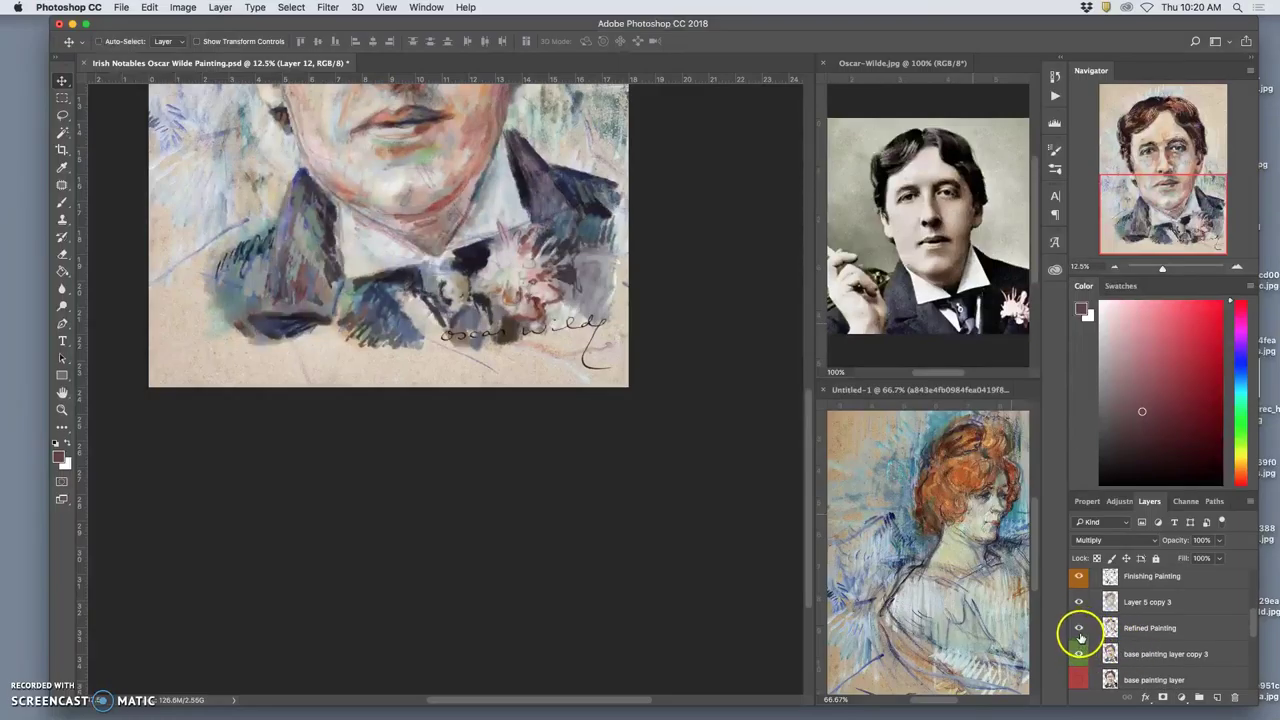
{"action": "left_click", "coordinate": [1080, 632]}
{"action": "left_click", "coordinate": [1080, 632]}
Erase the dark paint behind the signature on the Refined Painting and base painting layer copy 3 layers with a 53% opacity Eraser
{"action": "left_click", "coordinate": [1138, 628]}
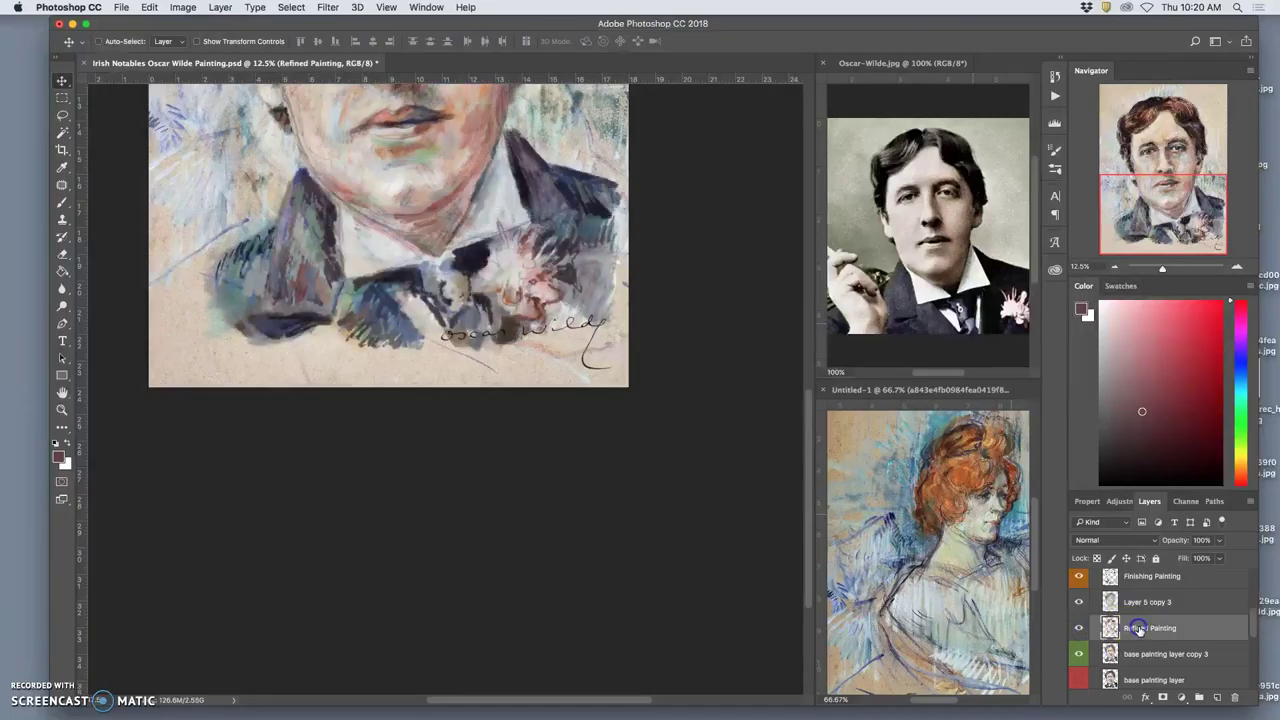
{"action": "left_click", "coordinate": [62, 253]}
{"action": "mouse_move", "coordinate": [466, 314]}
{"action": "left_mouse_down"}
{"action": "mouse_move", "coordinate": [485, 344]}
{"action": "mouse_move", "coordinate": [478, 361]}
{"action": "mouse_move", "coordinate": [510, 340]}
{"action": "mouse_move", "coordinate": [500, 355]}
{"action": "mouse_move", "coordinate": [513, 360]}
{"action": "mouse_move", "coordinate": [478, 342]}
{"action": "mouse_move", "coordinate": [466, 378]}
{"action": "mouse_move", "coordinate": [482, 368]}
{"action": "mouse_move", "coordinate": [467, 331]}
{"action": "mouse_move", "coordinate": [455, 363]}
{"action": "mouse_move", "coordinate": [539, 327]}
{"action": "mouse_move", "coordinate": [535, 345]}
{"action": "mouse_move", "coordinate": [548, 317]}
{"action": "mouse_move", "coordinate": [551, 337]}
{"action": "mouse_move", "coordinate": [530, 360]}
{"action": "left_mouse_up"}
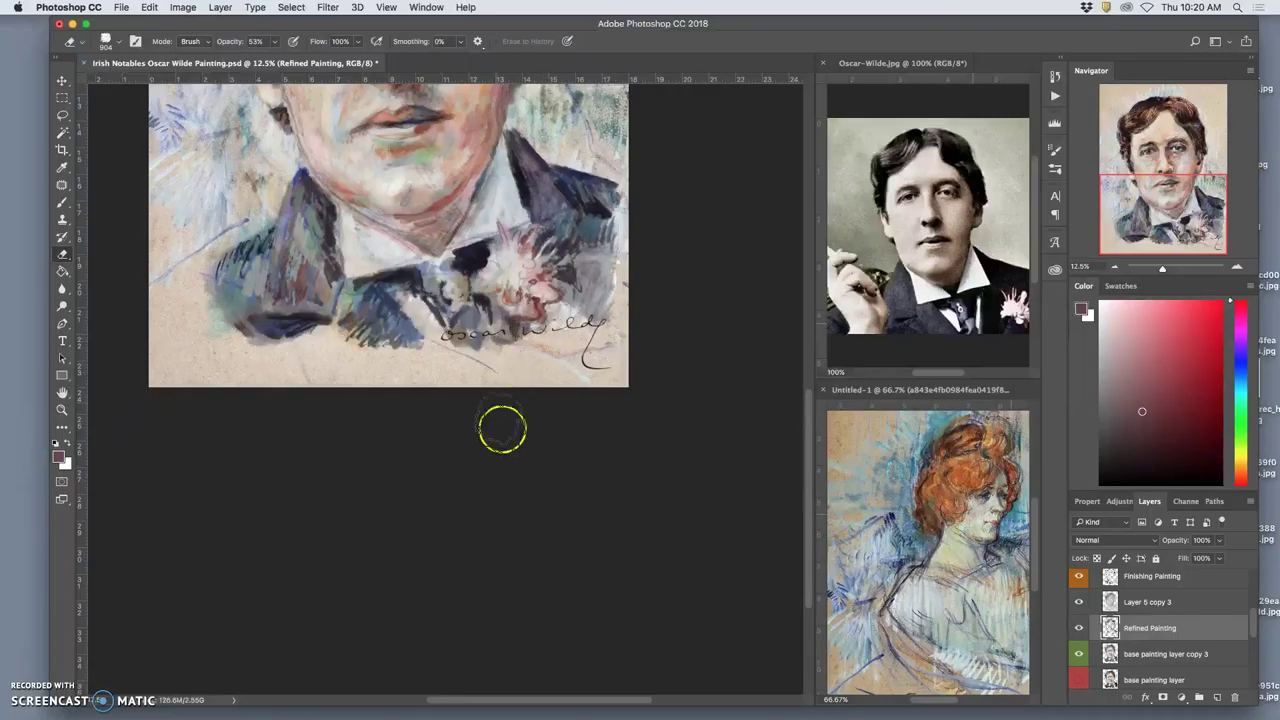
{"action": "left_click", "coordinate": [1146, 656]}
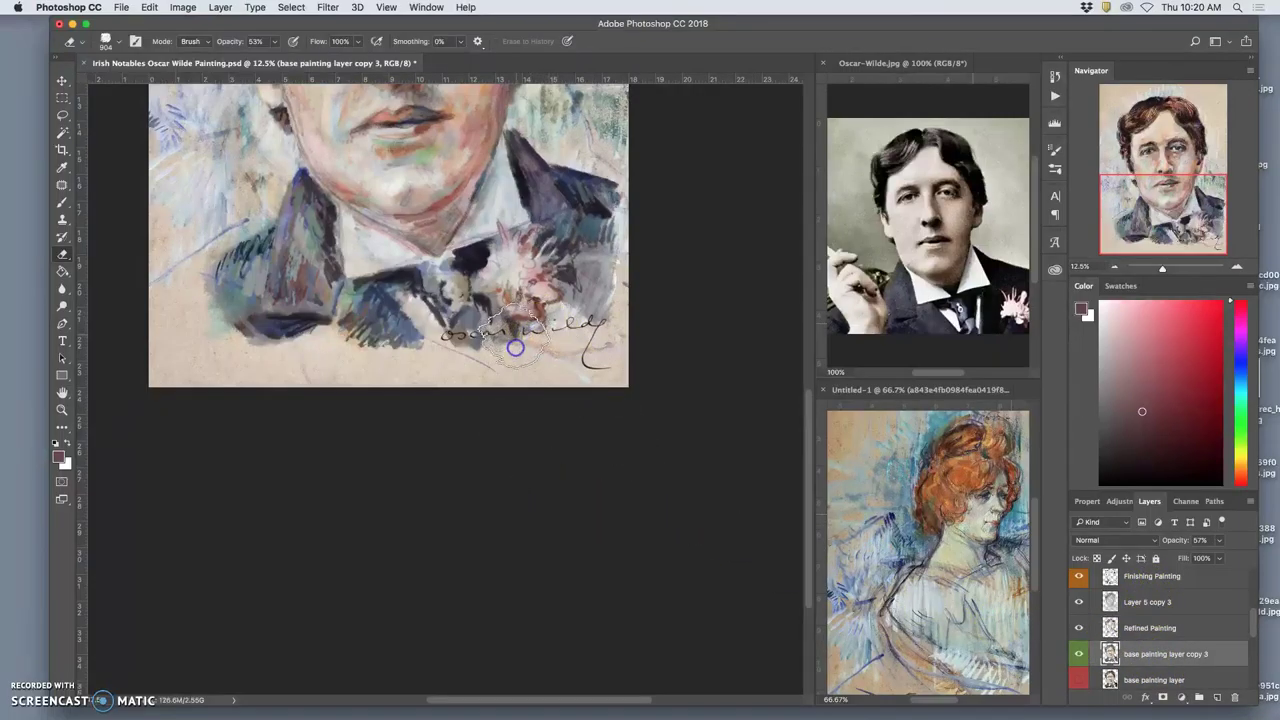
{"action": "left_click_drag", "start_coordinate": [429, 380], "coordinate": [441, 336]}
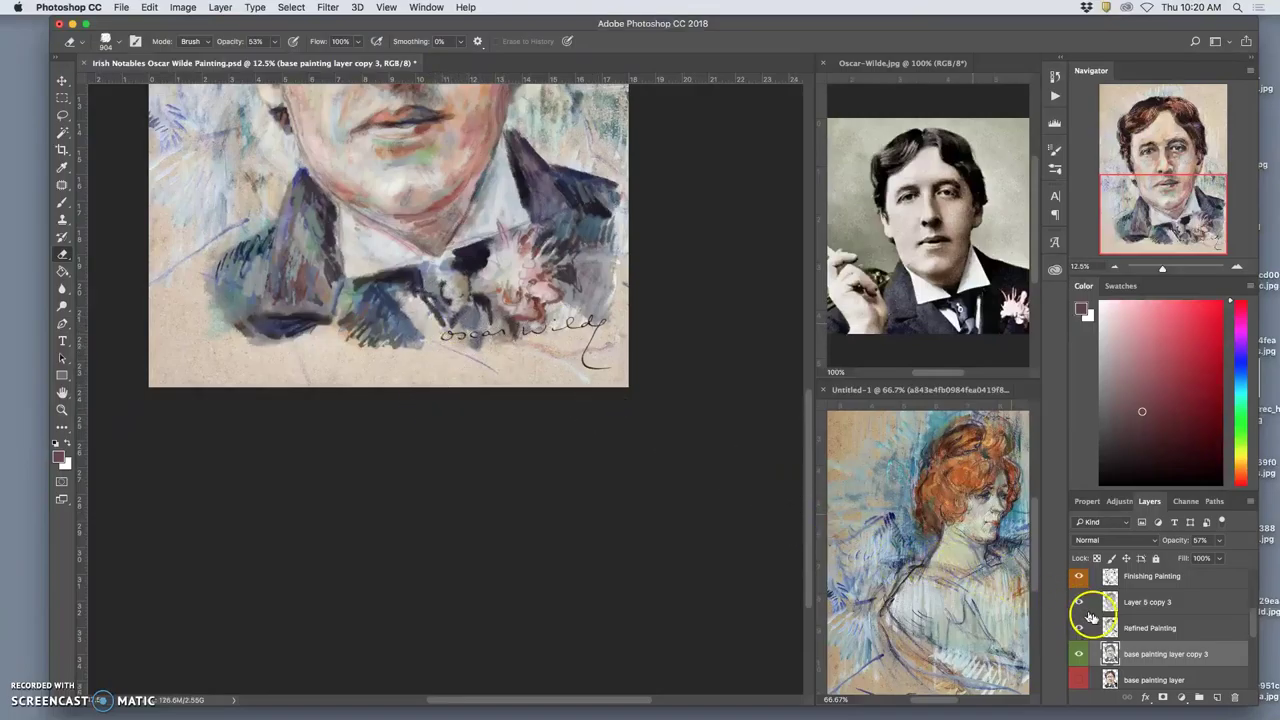
Try to erase the paint strokes around the start of the signature on the Finishing Painting layer
{"action": "left_click", "coordinate": [1156, 581]}
{"action": "left_click", "coordinate": [443, 323]}
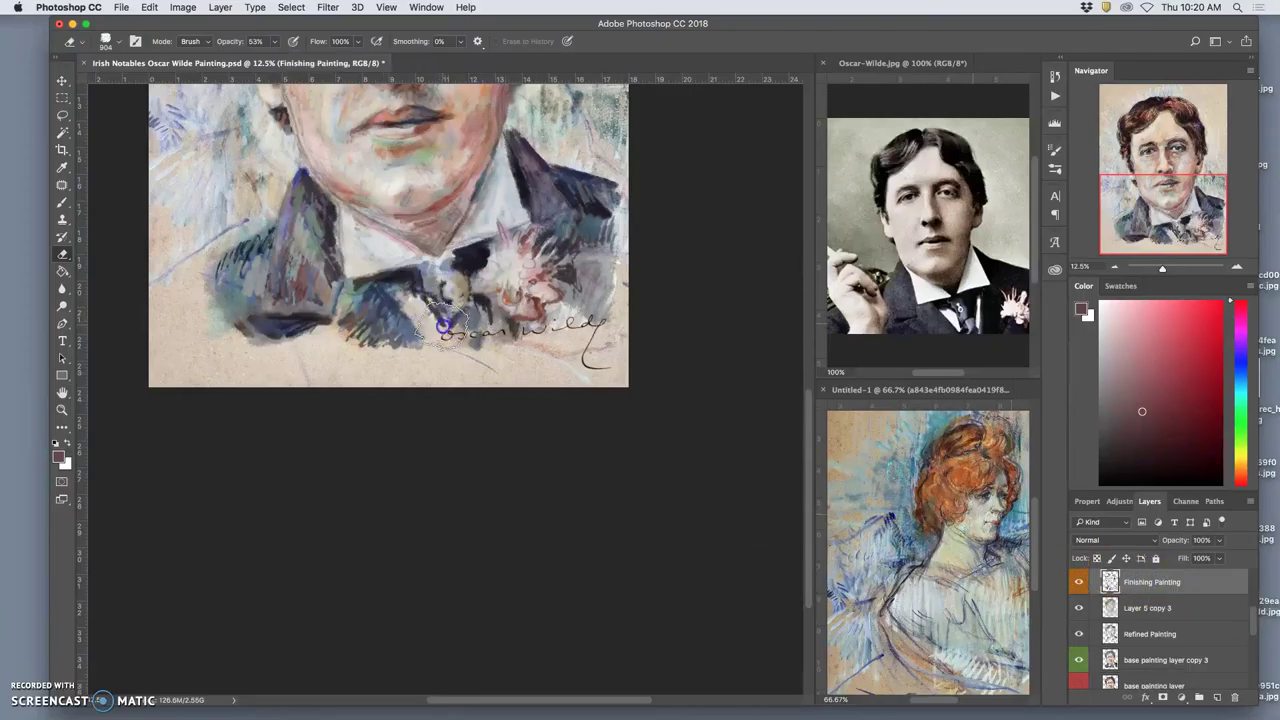
{"action": "key", "text": "super+z"}
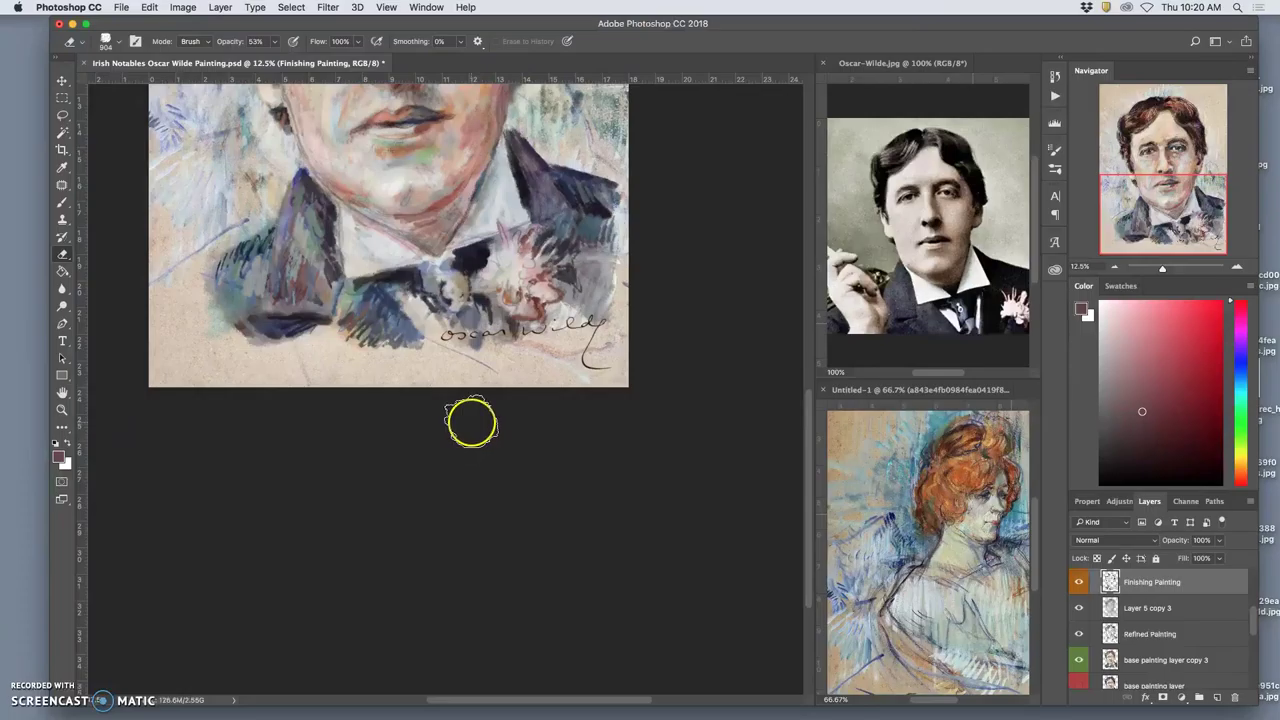
Select base painting layer copy 3 and undo the last eraser stroke
{"action": "key", "text": "super+minus"}
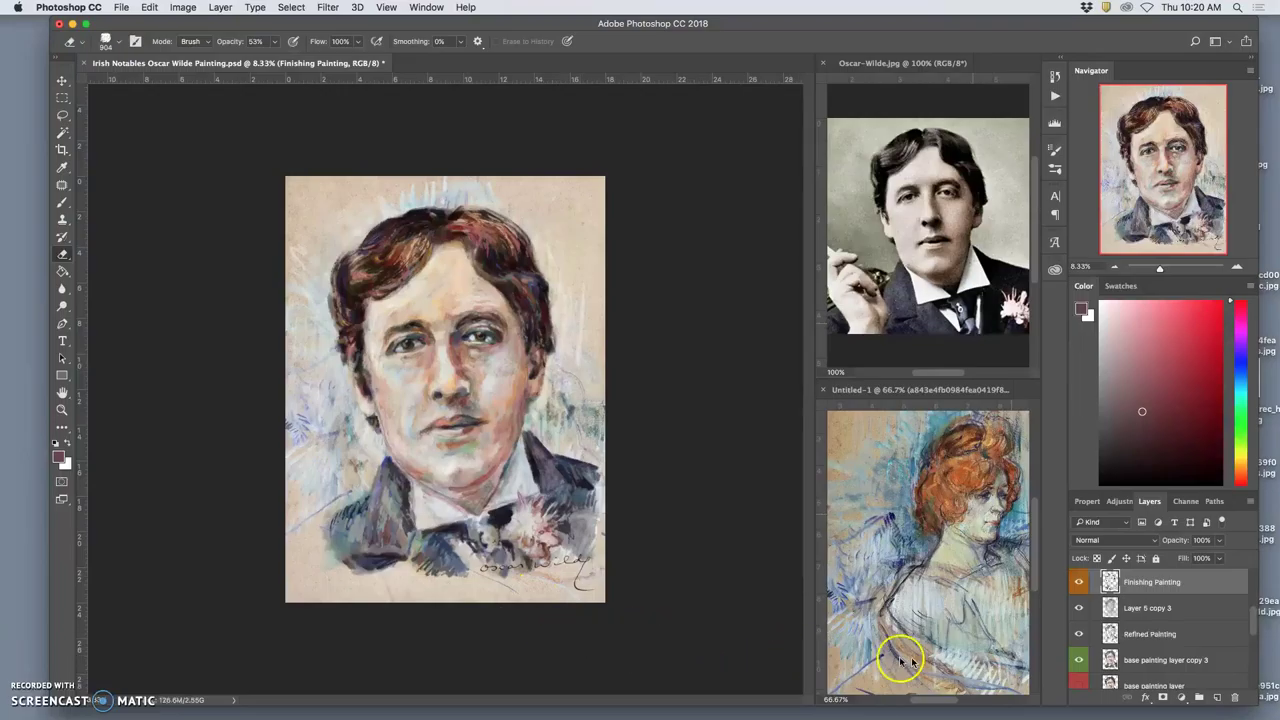
{"action": "left_click", "coordinate": [1127, 662]}
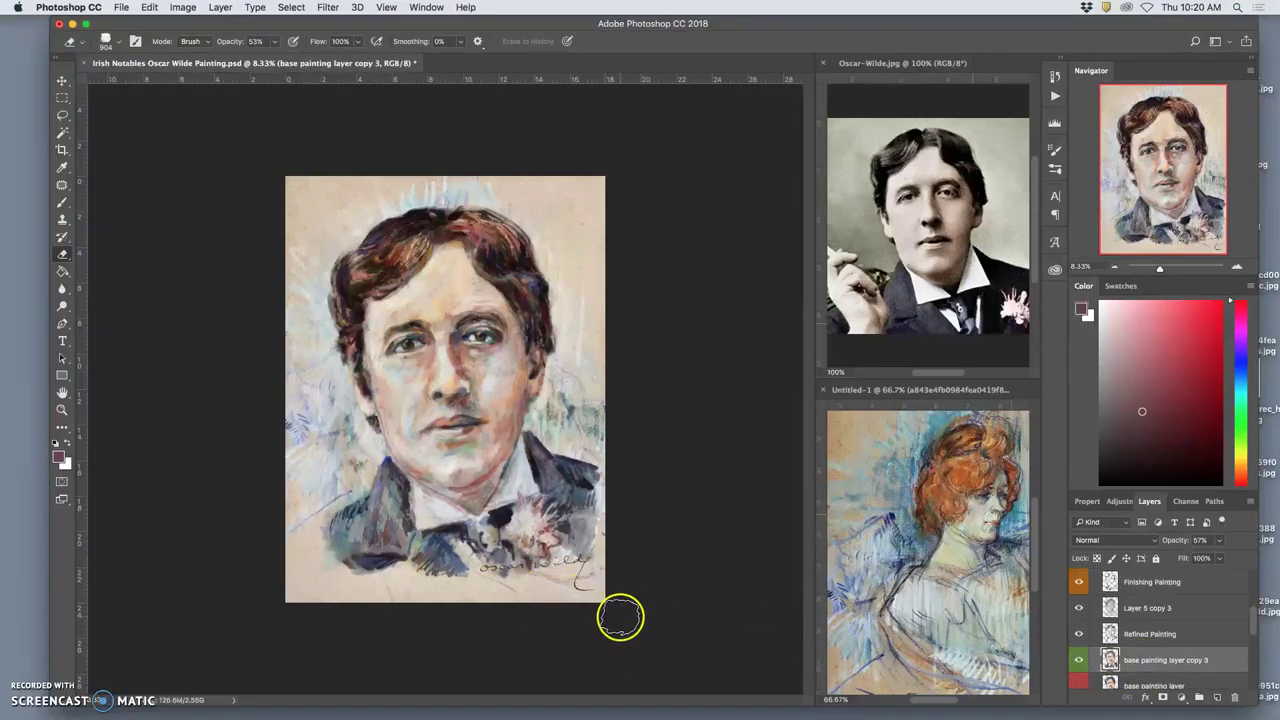
{"action": "key", "text": "super+z"}
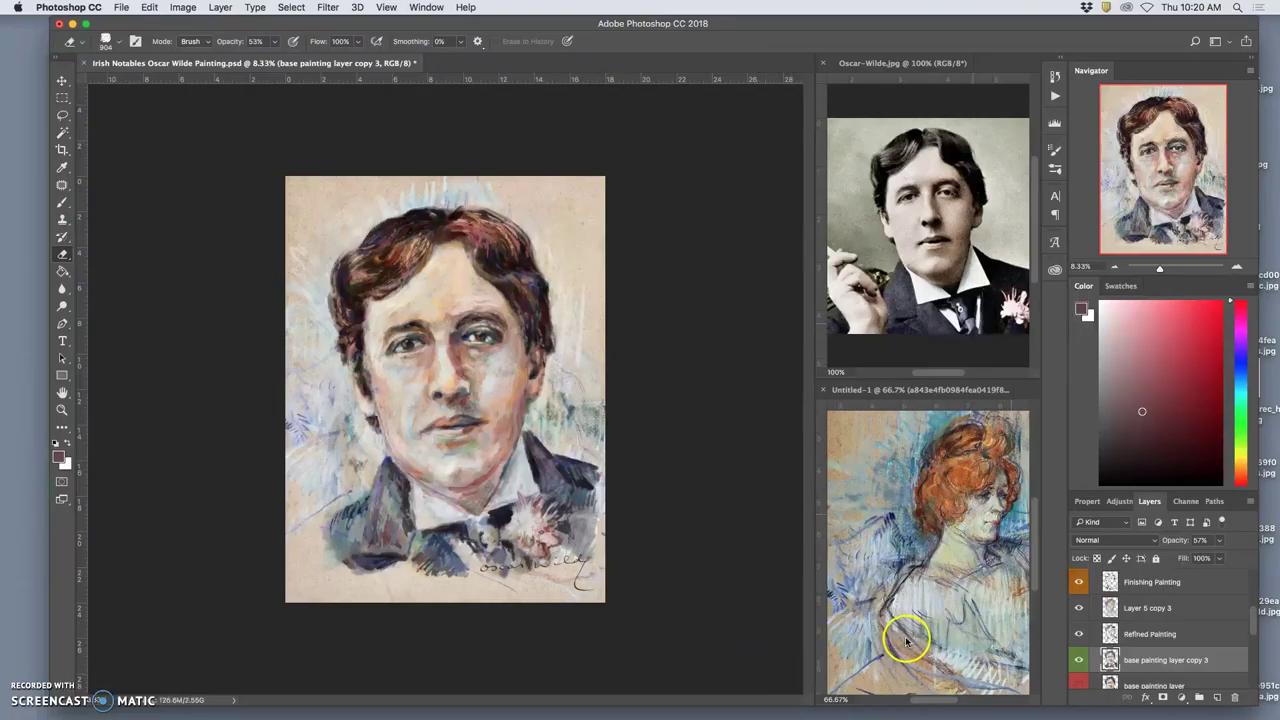
Select the Refined Painting layer and undo and redo the last eraser stroke behind the signature to compare both versions
{"action": "left_click", "coordinate": [1146, 634]}
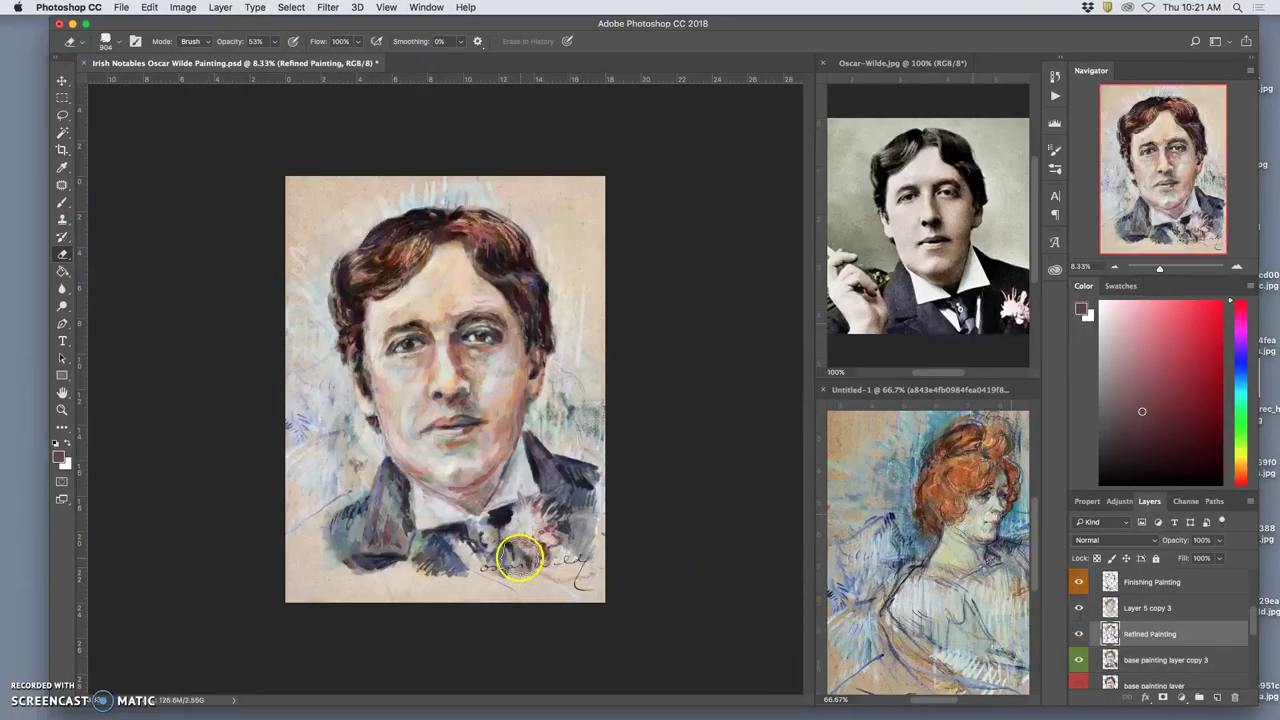
{"action": "left_click", "coordinate": [558, 643]}
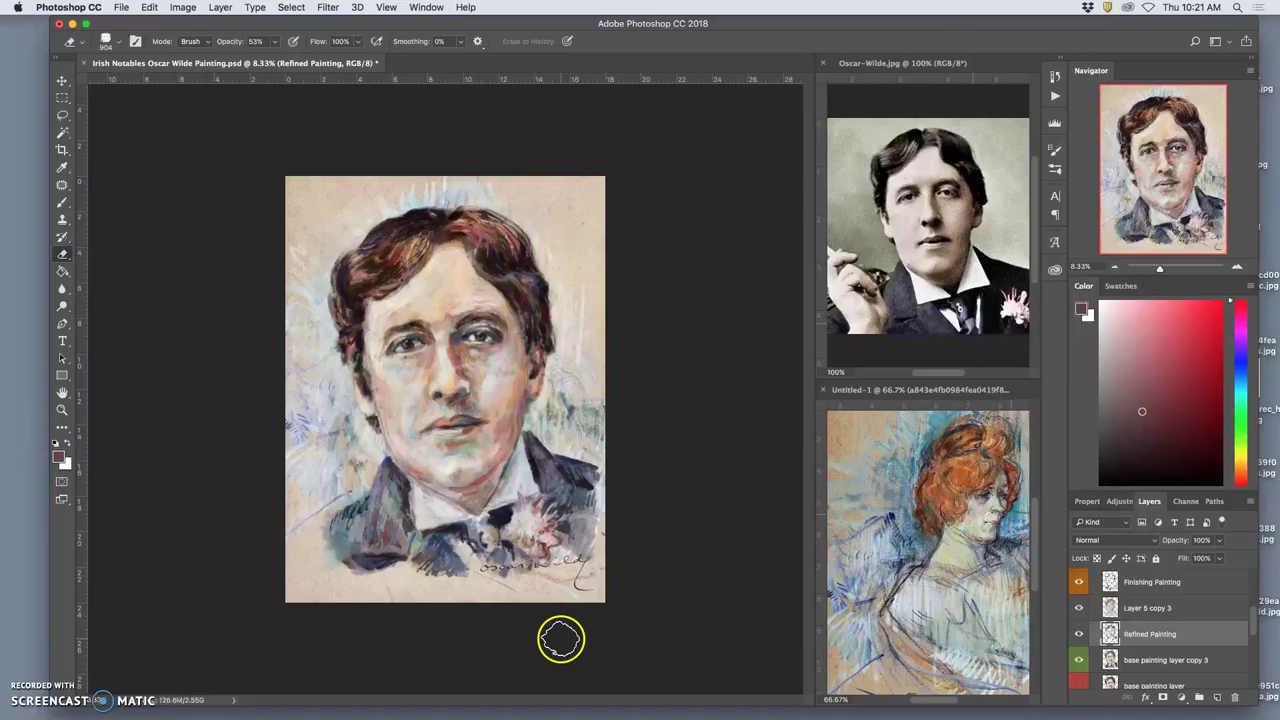
{"action": "key", "text": "super+z"}
{"action": "key", "text": "super+z"}
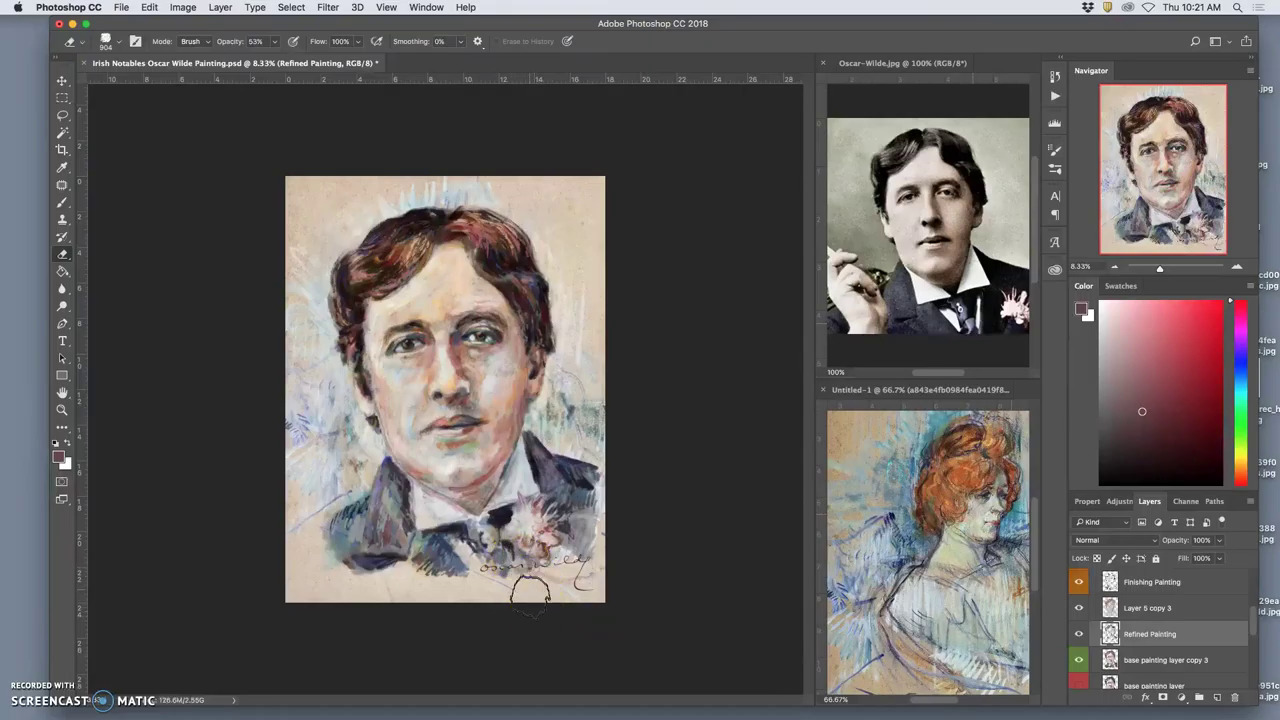
{"action": "key", "text": "super+z"}
Erase paint along the jacket's lower edge before the signature on the Refined Painting and base painting layer copy 3 layers
{"action": "key", "text": "super+plus"}
{"action": "key", "text": "super+plus"}
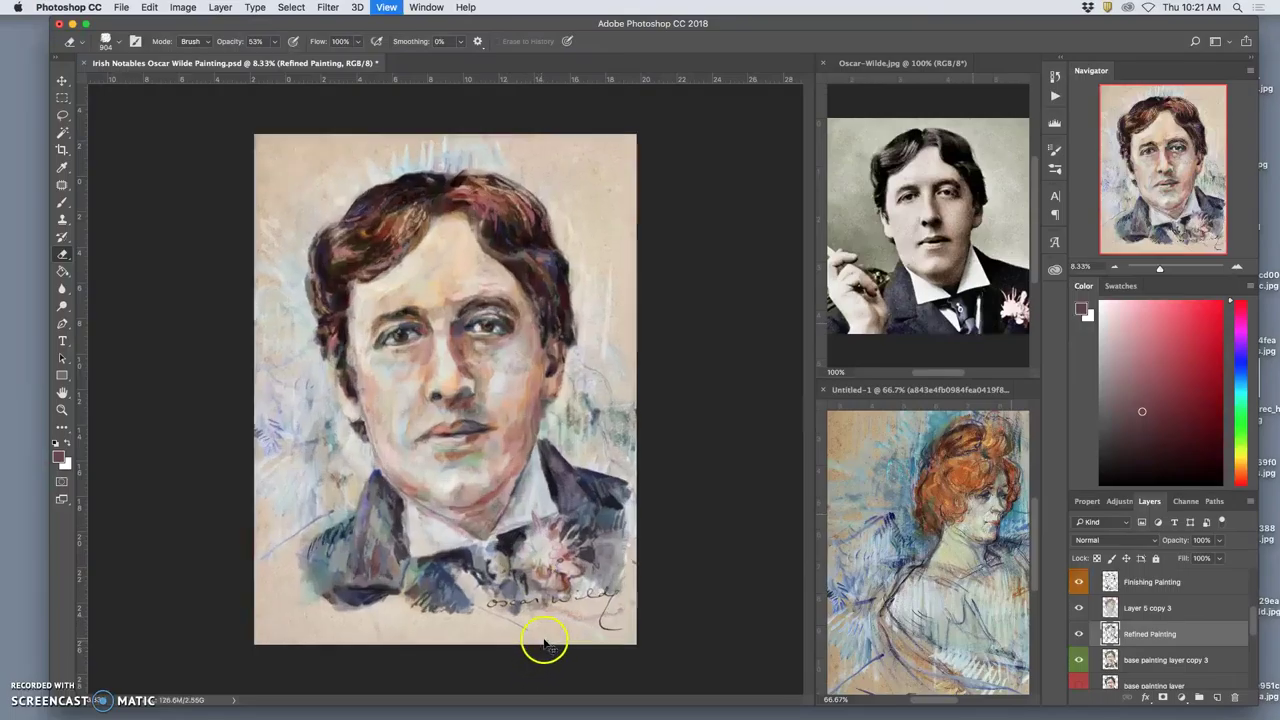
{"action": "left_click_drag", "start_coordinate": [567, 565], "coordinate": [503, 326]}
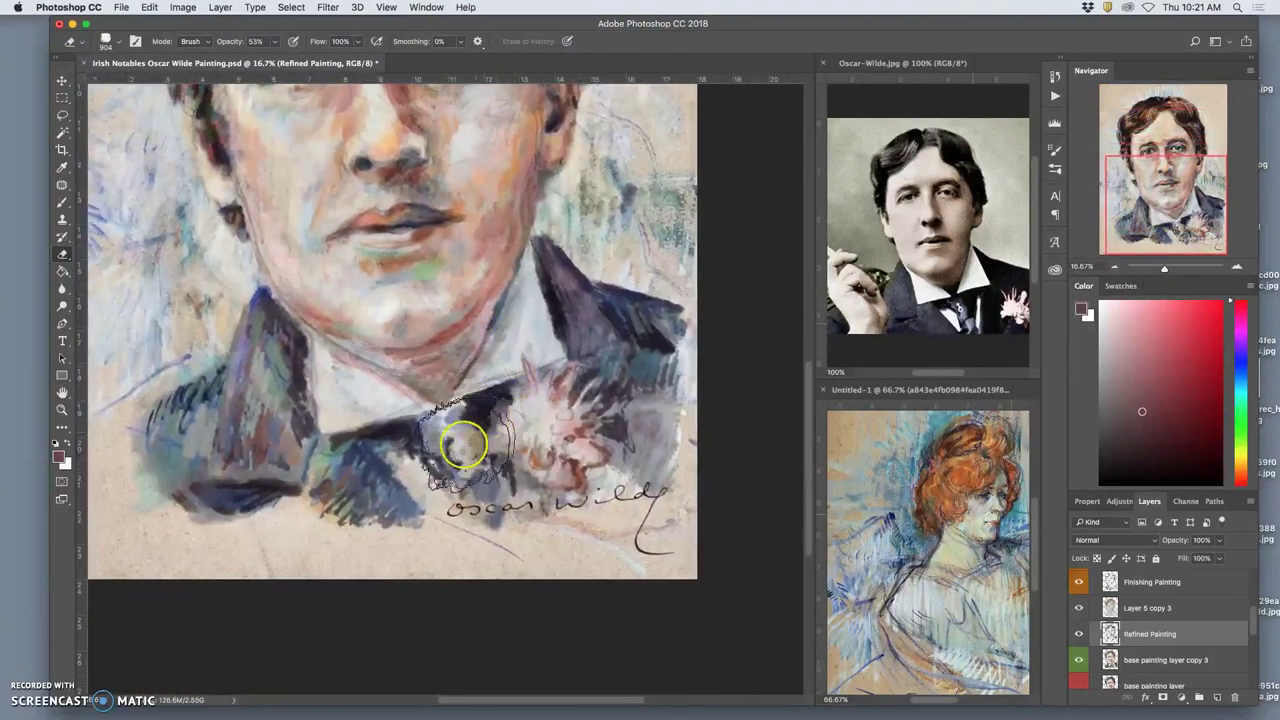
{"action": "left_click_drag", "start_coordinate": [343, 509], "coordinate": [330, 514]}
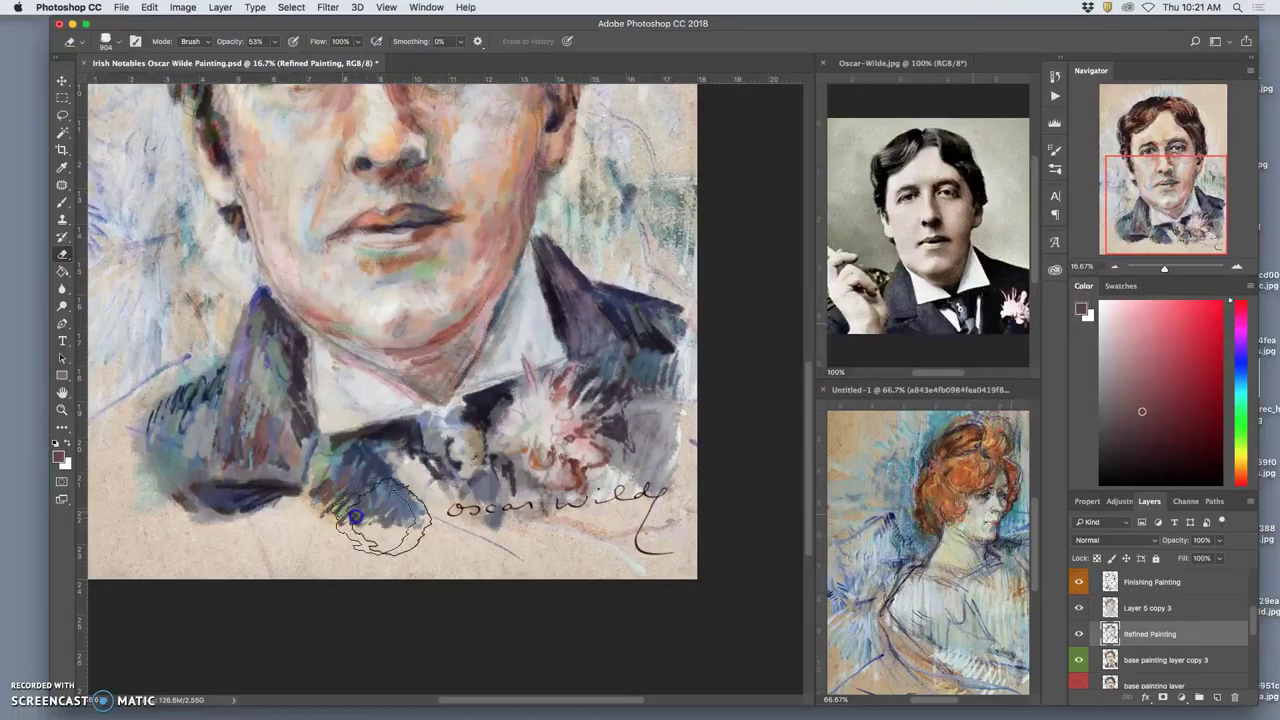
{"action": "left_click", "coordinate": [1138, 660]}
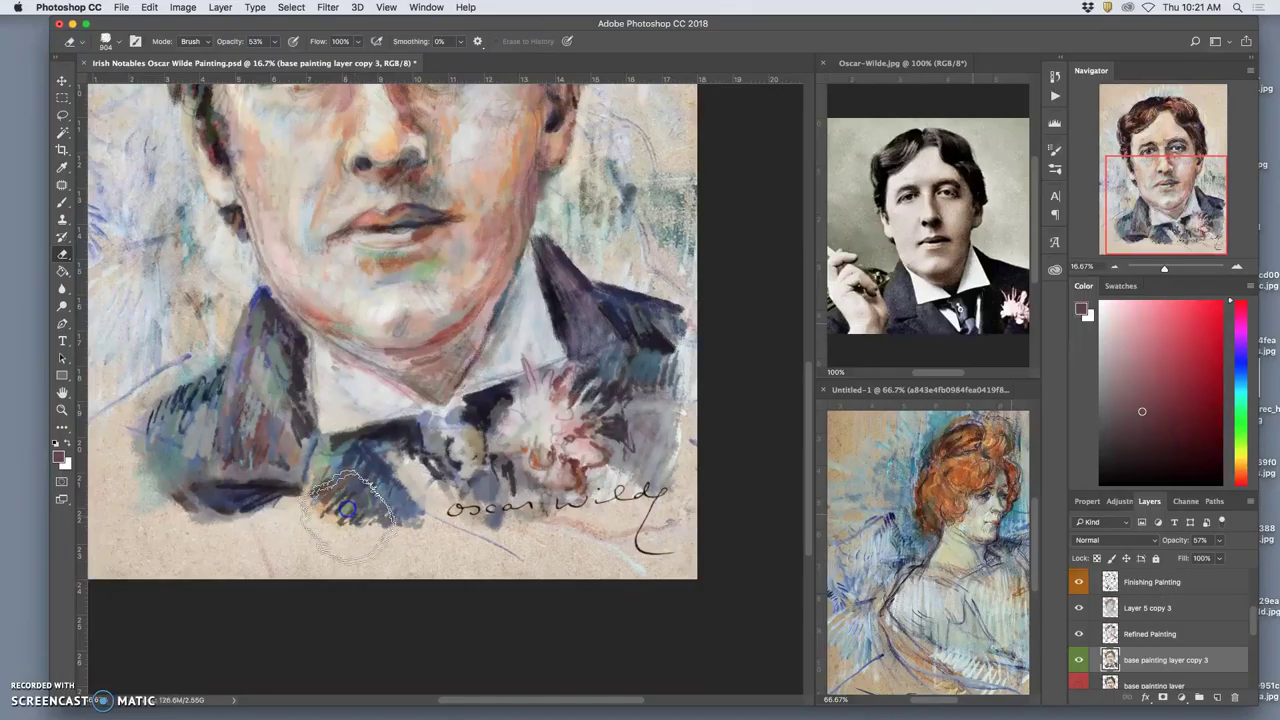
Lighten the paint strokes at the jacket's lower edge on the Finishing Painting layer with the Eraser
{"action": "left_click", "coordinate": [1150, 582]}
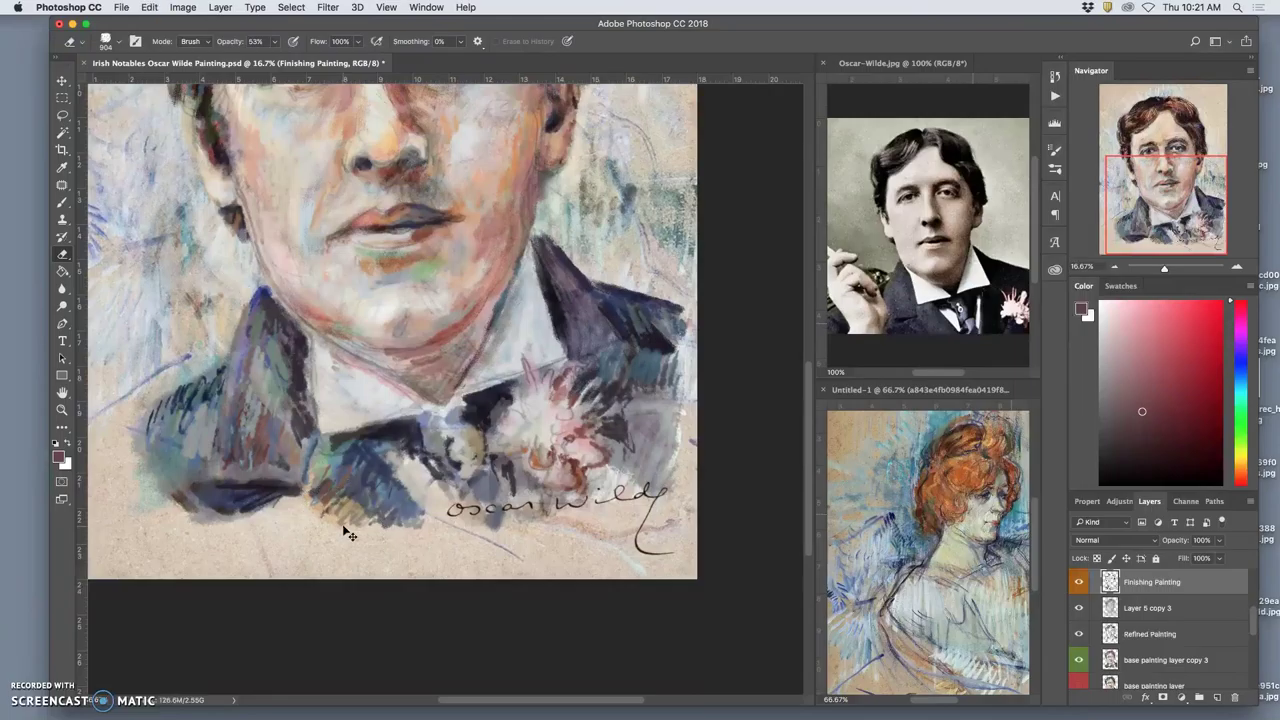
{"action": "left_click", "coordinate": [343, 524]}
{"action": "left_click", "coordinate": [349, 523]}
{"action": "left_click", "coordinate": [343, 527]}
{"action": "left_click", "coordinate": [228, 629]}
{"action": "mouse_move", "coordinate": [228, 630]}
{"action": "left_mouse_down"}
{"action": "mouse_move", "coordinate": [204, 465]}
{"action": "mouse_move", "coordinate": [162, 406]}
{"action": "mouse_move", "coordinate": [222, 371]}
{"action": "mouse_move", "coordinate": [173, 444]}
{"action": "mouse_move", "coordinate": [162, 422]}
{"action": "mouse_move", "coordinate": [186, 404]}
{"action": "mouse_move", "coordinate": [168, 404]}
{"action": "mouse_move", "coordinate": [266, 316]}
{"action": "mouse_move", "coordinate": [253, 301]}
{"action": "mouse_move", "coordinate": [198, 450]}
{"action": "mouse_move", "coordinate": [207, 456]}
{"action": "mouse_move", "coordinate": [236, 359]}
{"action": "mouse_move", "coordinate": [346, 296]}
{"action": "mouse_move", "coordinate": [441, 369]}
{"action": "mouse_move", "coordinate": [267, 450]}
{"action": "mouse_move", "coordinate": [260, 431]}
{"action": "mouse_move", "coordinate": [231, 558]}
{"action": "mouse_move", "coordinate": [256, 526]}
{"action": "mouse_move", "coordinate": [278, 535]}
{"action": "mouse_move", "coordinate": [286, 512]}
{"action": "mouse_move", "coordinate": [358, 472]}
{"action": "left_mouse_up"}
{"action": "left_click", "coordinate": [643, 389]}
Try to erase the paint at the knot of the bow tie on the Finishing Painting layer, and undo the stroke
{"action": "left_click", "coordinate": [469, 414]}
{"action": "left_click_drag", "start_coordinate": [469, 411], "coordinate": [475, 423]}
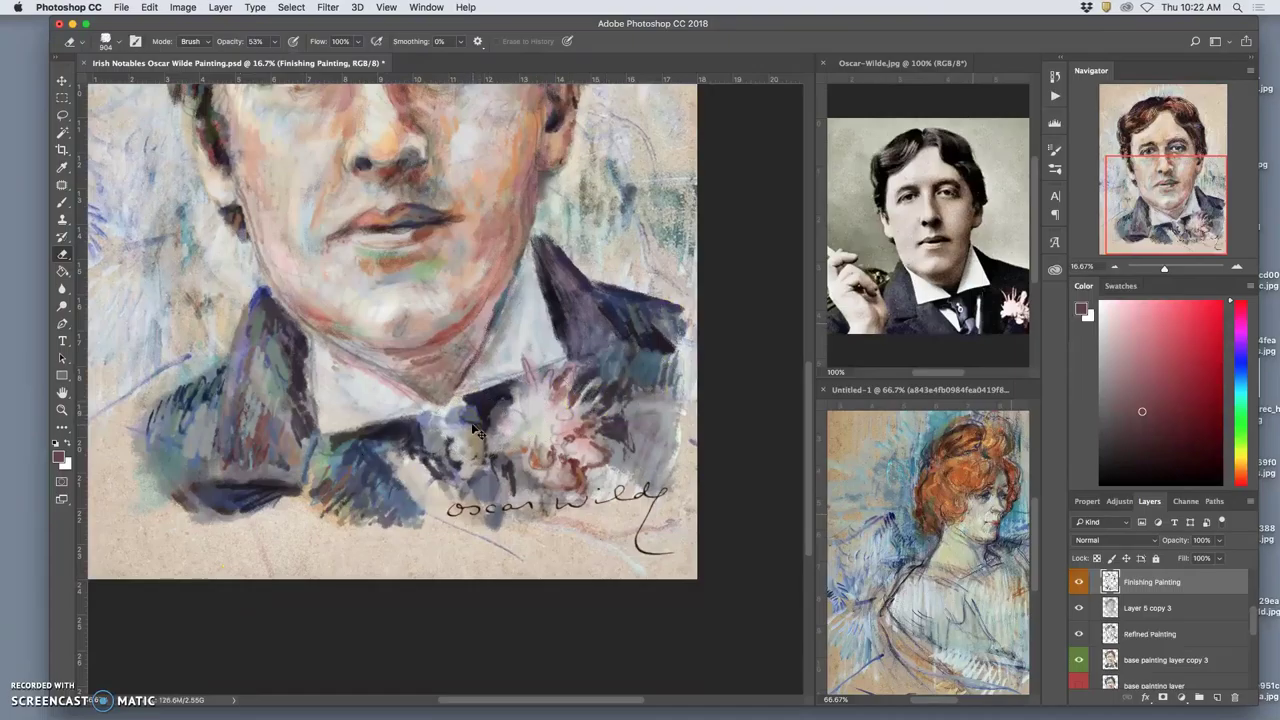
{"action": "key", "text": "super+z"}
Erase paint behind the start and end of the signature on the Finishing Painting and base painting layer copy 3 layers
{"action": "left_click", "coordinate": [484, 470]}
{"action": "left_click", "coordinate": [701, 557]}
{"action": "key", "text": "super+minus"}
{"action": "key", "text": "super+minus"}
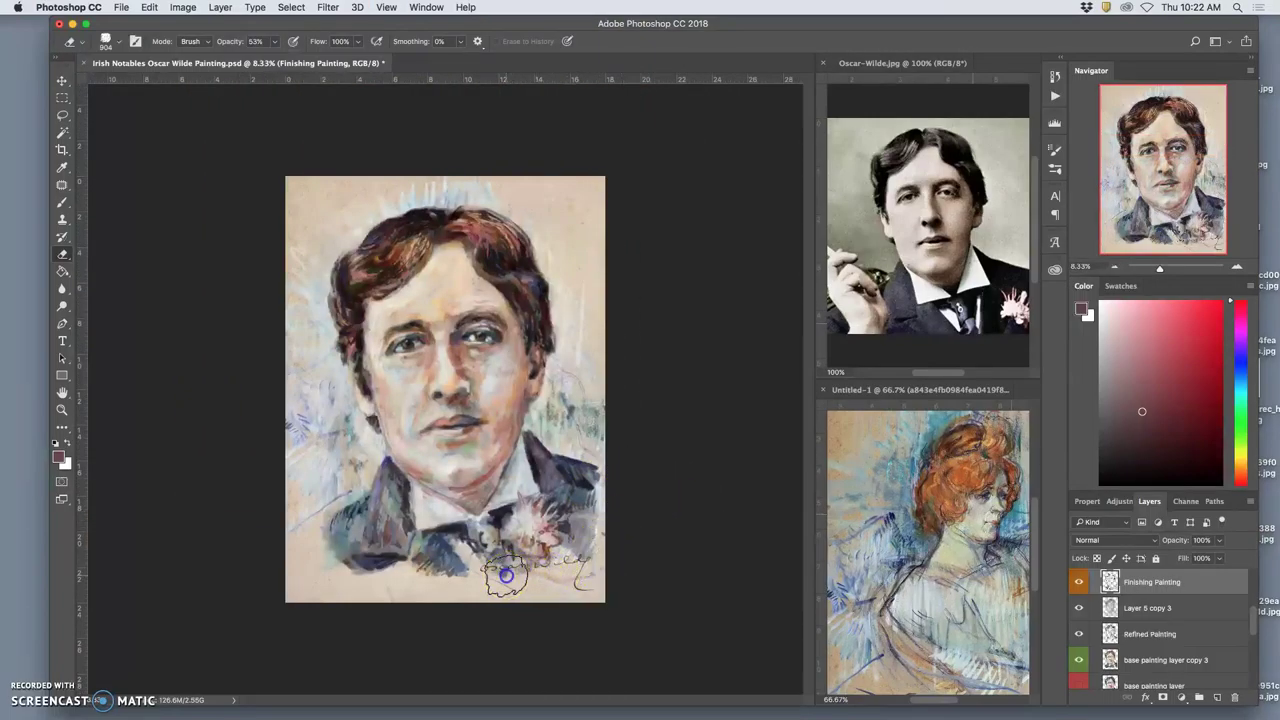
{"action": "left_click_drag", "start_coordinate": [507, 575], "coordinate": [505, 572]}
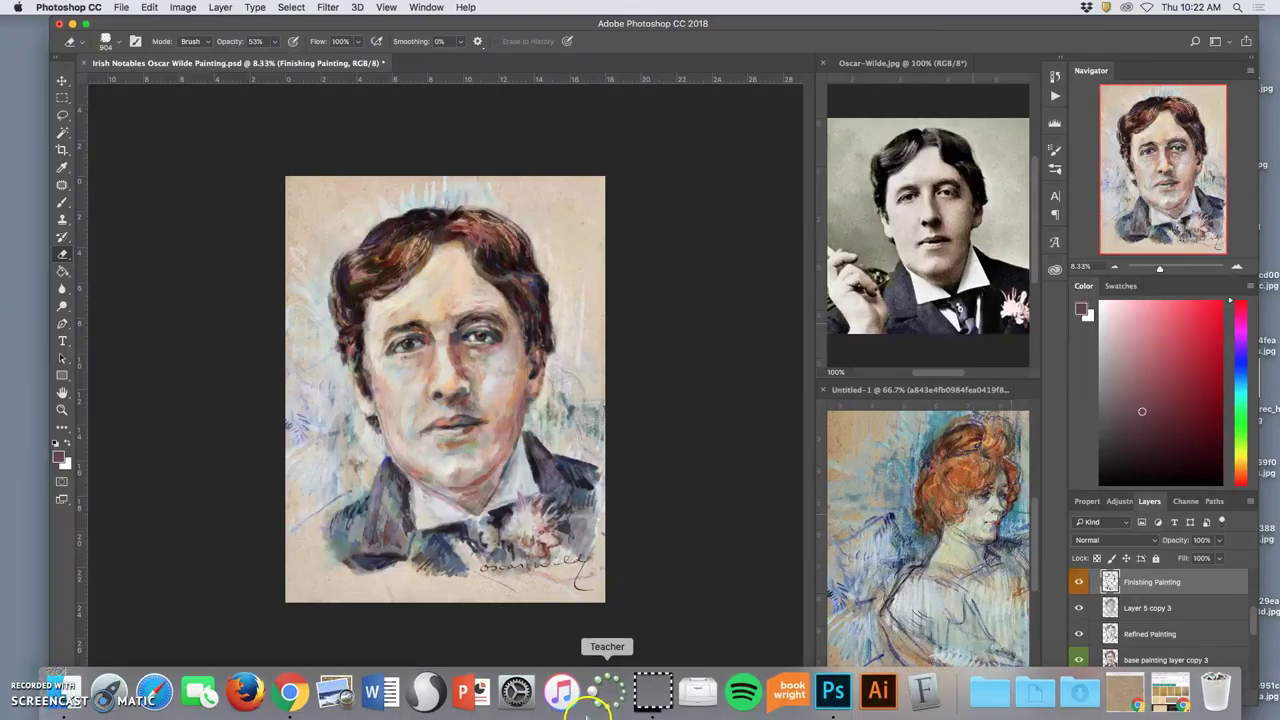
{"action": "left_click", "coordinate": [583, 557]}
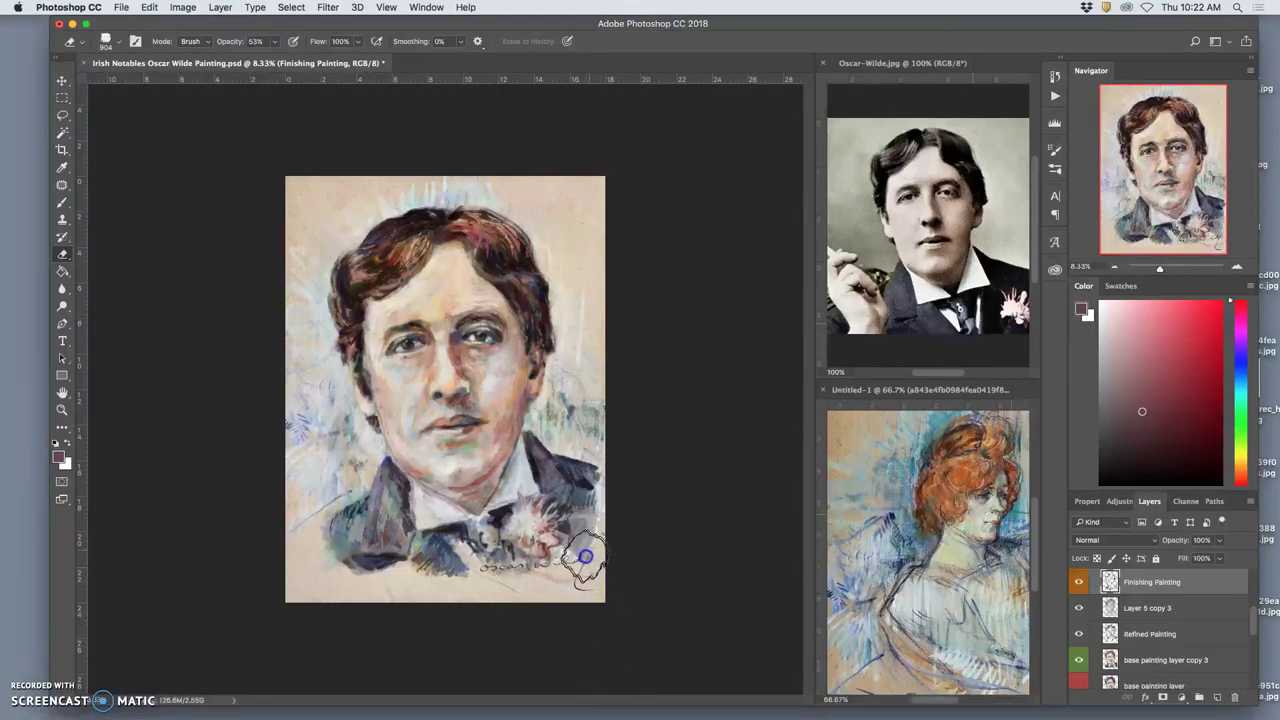
{"action": "left_click", "coordinate": [1150, 660]}
{"action": "left_click", "coordinate": [586, 547]}
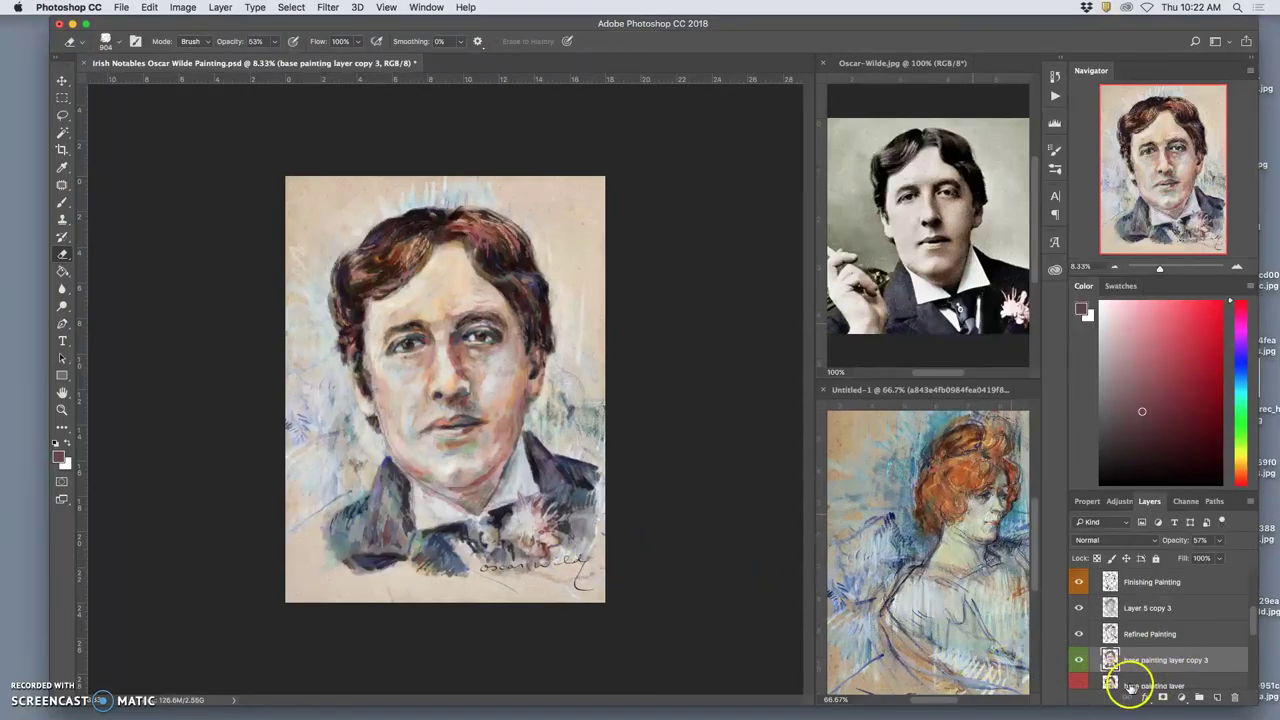
Check the base painting layer's effect, duplicate base painting layer copy 3, and set the duplicate's opacity to 22%
{"action": "left_click", "coordinate": [1079, 682]}
{"action": "left_click", "coordinate": [1079, 682]}
{"action": "left_click", "coordinate": [1079, 682]}
{"action": "left_click", "coordinate": [1079, 682]}
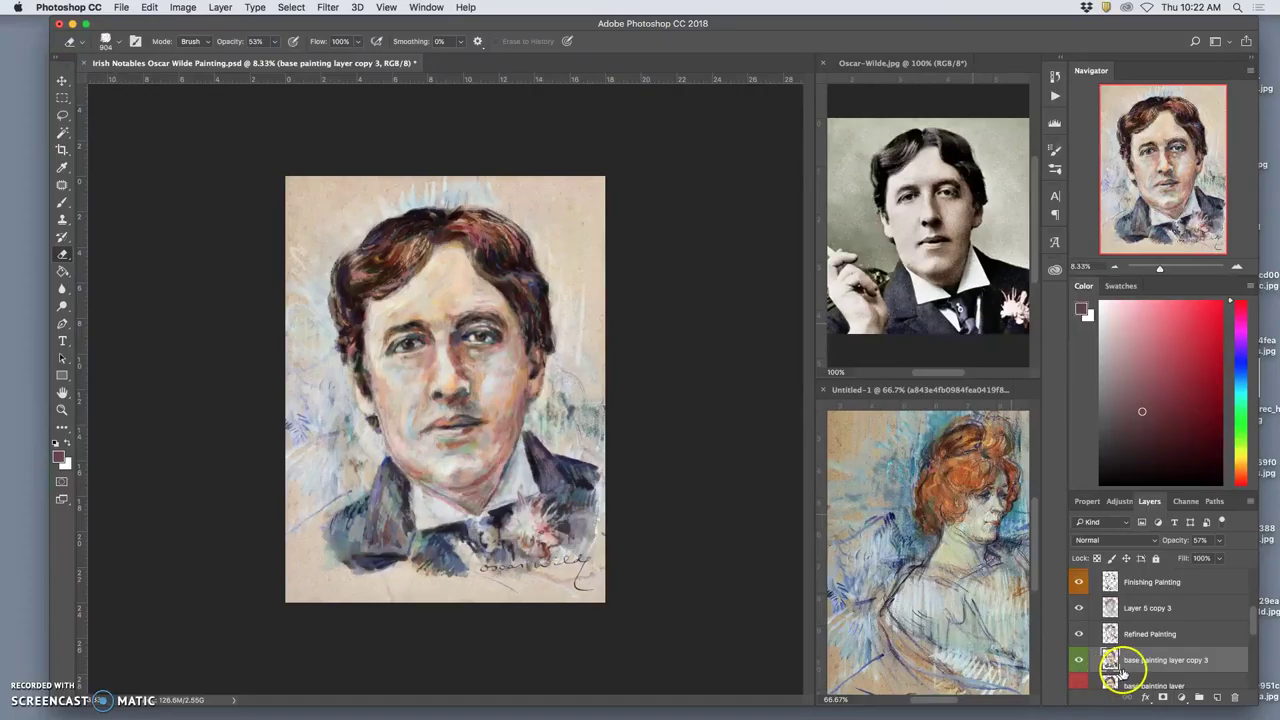
{"action": "key", "text": "super+j"}
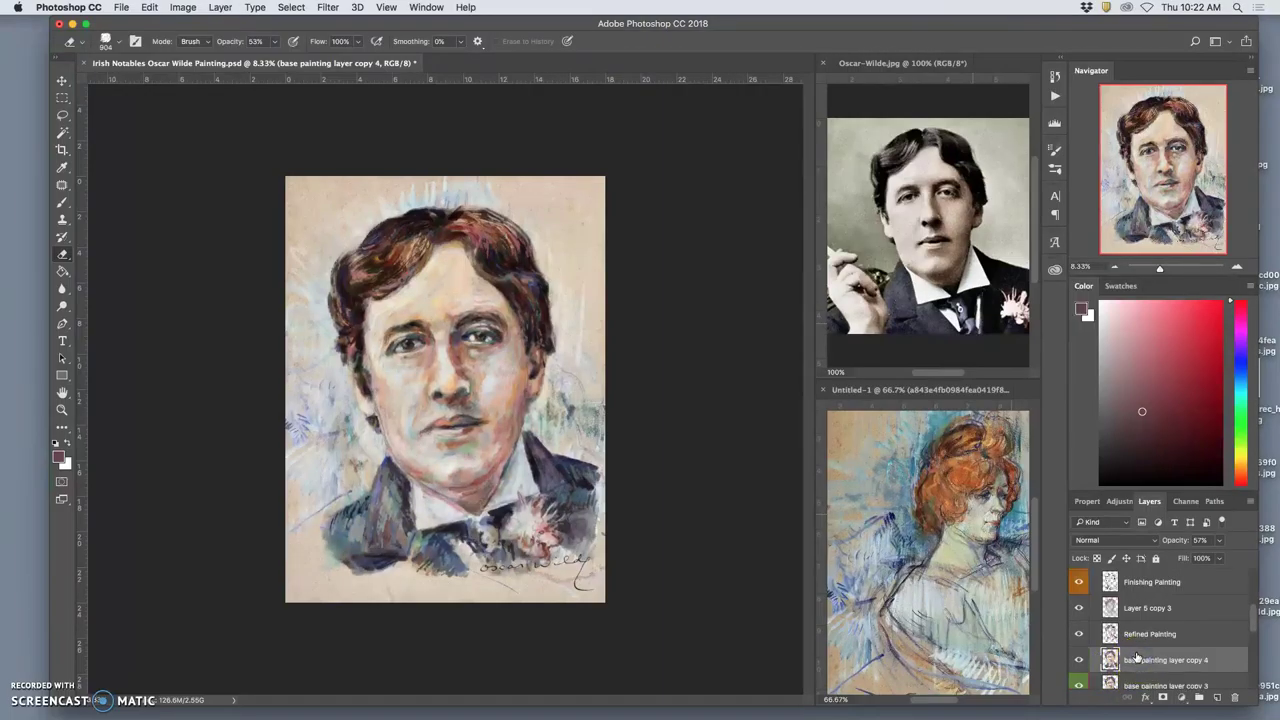
{"action": "left_click", "coordinate": [1079, 660]}
{"action": "left_click", "coordinate": [1079, 660]}
{"action": "left_click", "coordinate": [1219, 541]}
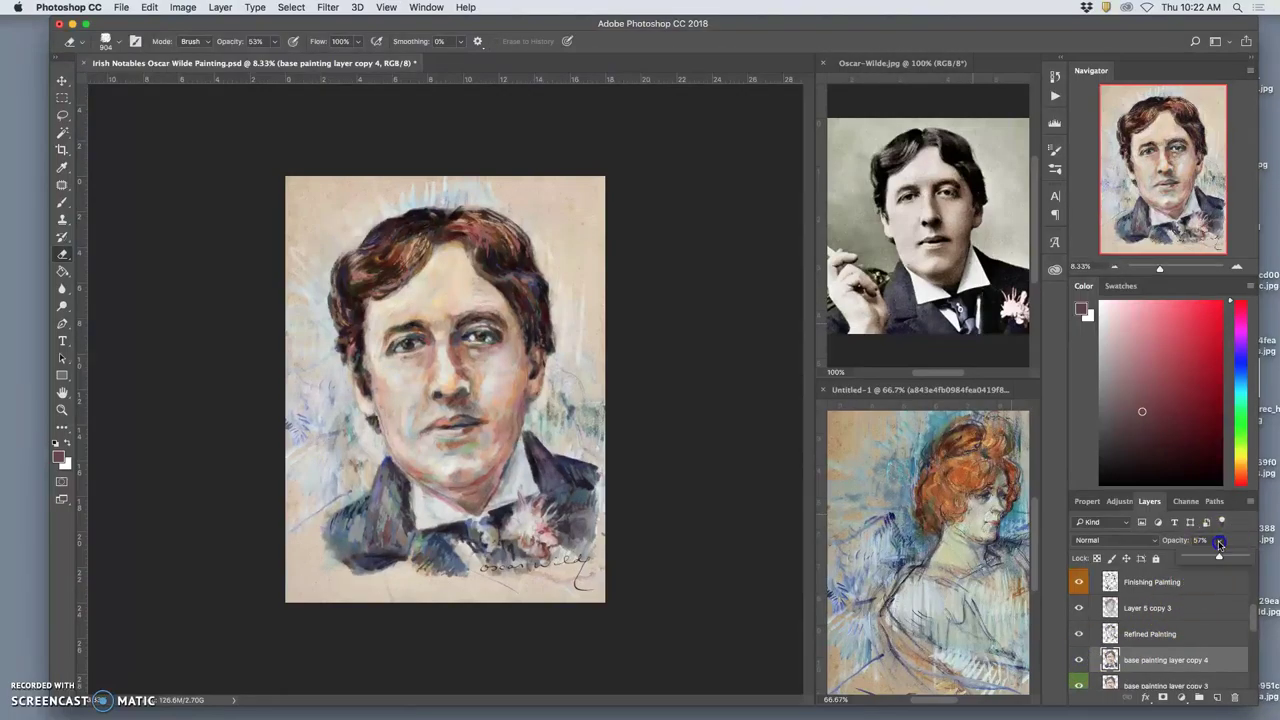
{"action": "left_click_drag", "start_coordinate": [1219, 558], "coordinate": [1273, 552]}
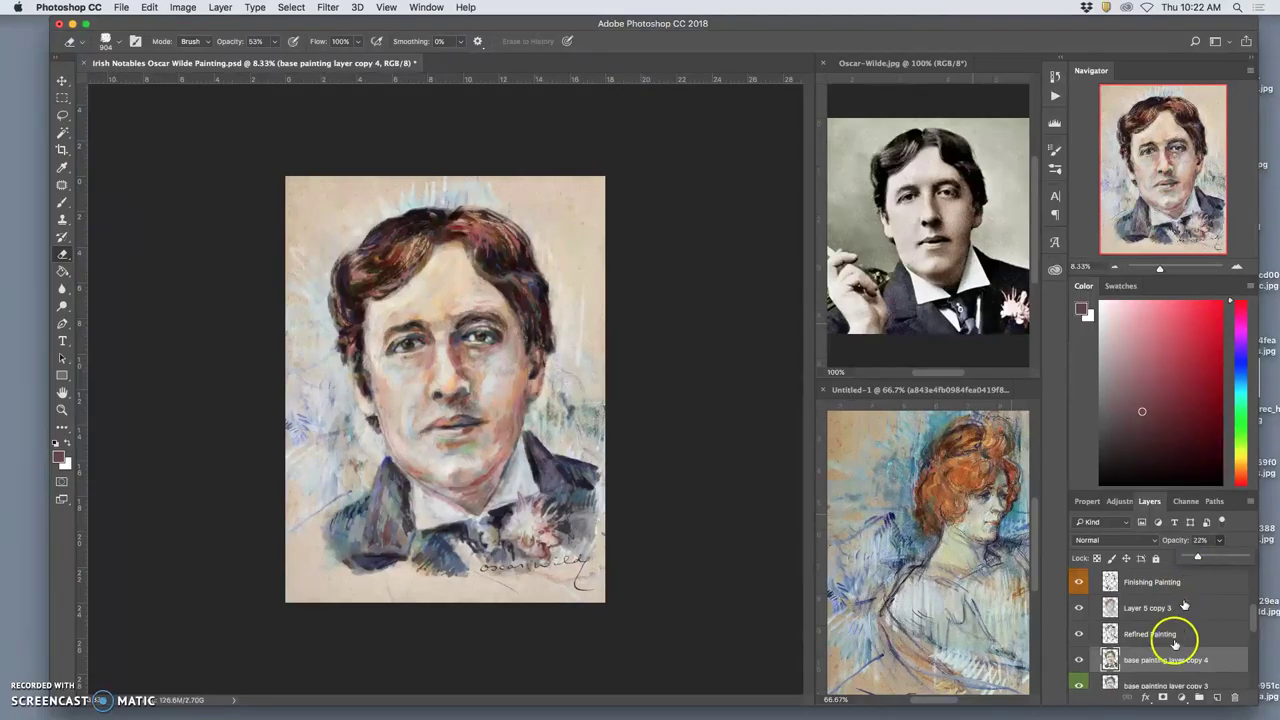
Toggle base painting layer copy 4, Refined Painting, Layer 5 copy 3 and Finishing Painting to examine which paint lies behind the signature
{"action": "key", "text": "super+equal"}
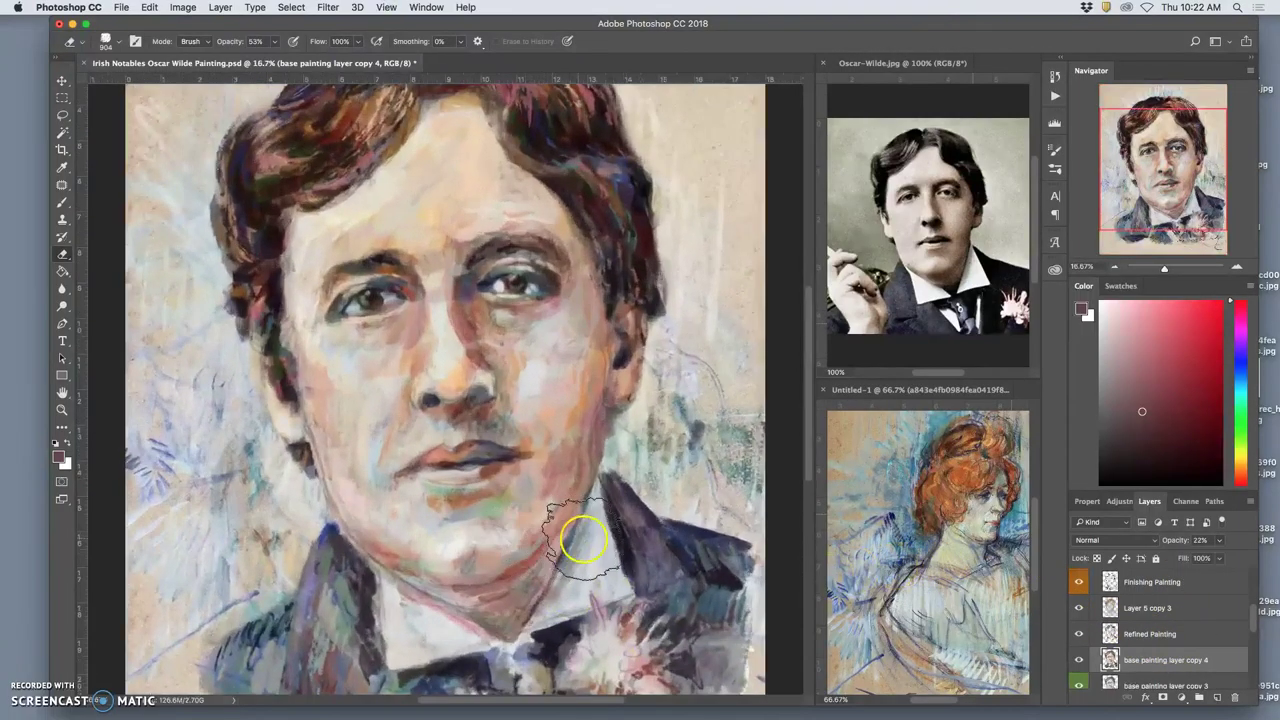
{"action": "mouse_move", "coordinate": [600, 549]}
{"action": "left_mouse_down"}
{"action": "mouse_move", "coordinate": [586, 434]}
{"action": "mouse_move", "coordinate": [531, 514]}
{"action": "mouse_move", "coordinate": [556, 500]}
{"action": "left_mouse_up"}
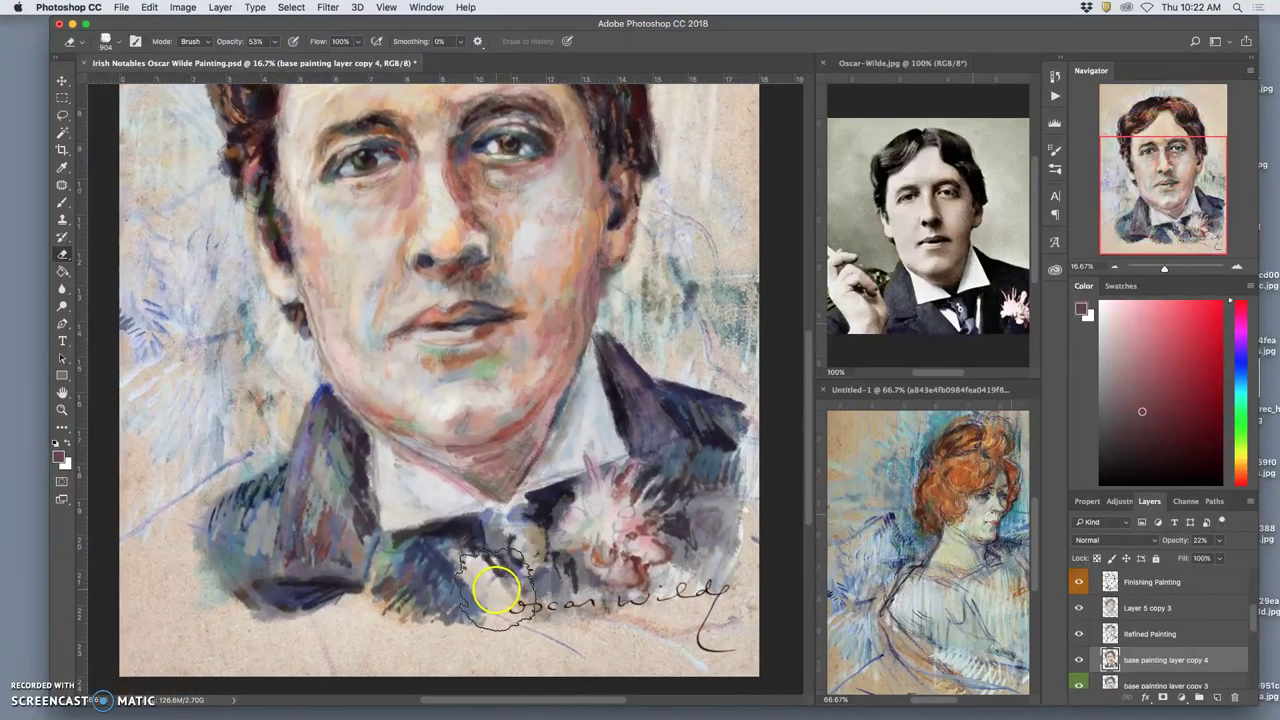
{"action": "left_click", "coordinate": [1080, 661]}
{"action": "left_click", "coordinate": [1078, 661]}
{"action": "left_click", "coordinate": [1084, 636]}
{"action": "left_click", "coordinate": [1081, 636]}
{"action": "left_click", "coordinate": [1082, 608]}
{"action": "left_click", "coordinate": [1080, 606]}
{"action": "left_click", "coordinate": [1080, 584]}
{"action": "left_click", "coordinate": [1080, 584]}
{"action": "left_click", "coordinate": [1080, 584]}
{"action": "left_click", "coordinate": [1082, 584]}
Erase the paint just before the signature on the Finishing Painting layer and check the result by toggling layer visibility
{"action": "left_click", "coordinate": [1137, 583]}
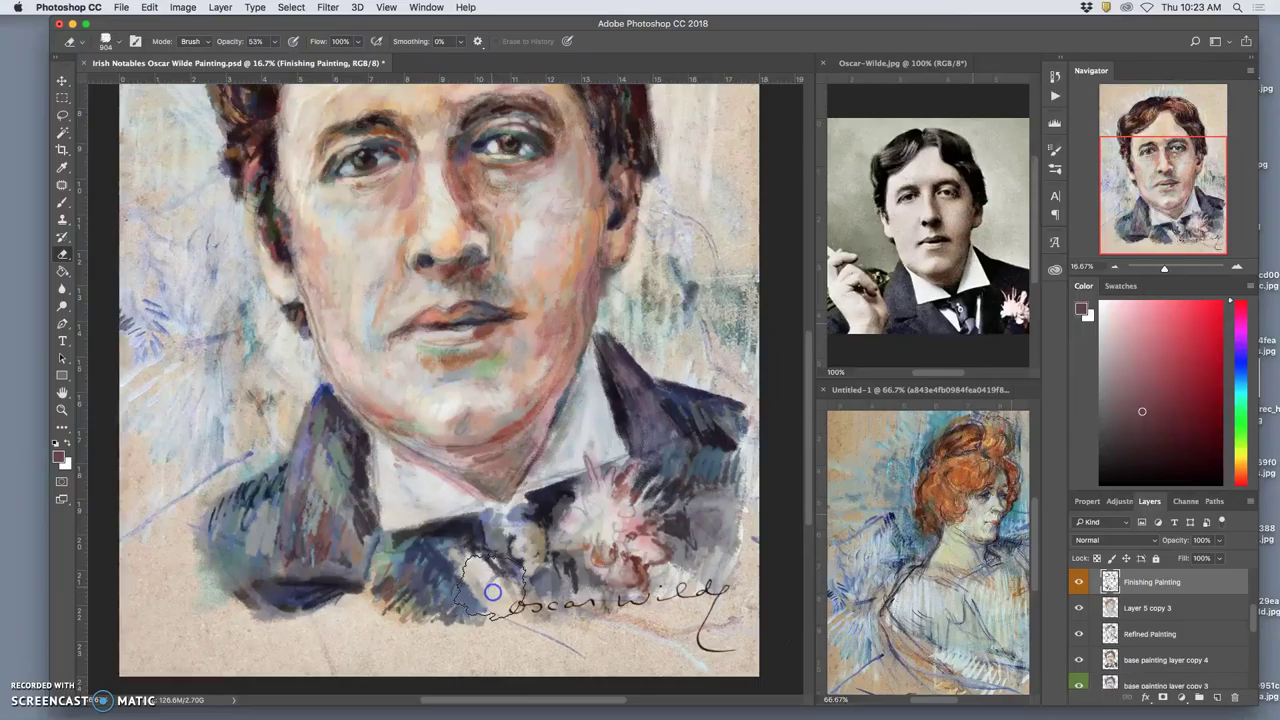
{"action": "mouse_move", "coordinate": [478, 590]}
{"action": "left_mouse_down"}
{"action": "mouse_move", "coordinate": [494, 646]}
{"action": "mouse_move", "coordinate": [488, 619]}
{"action": "mouse_move", "coordinate": [477, 671]}
{"action": "mouse_move", "coordinate": [567, 678]}
{"action": "left_mouse_up"}
{"action": "key", "text": "super+minus"}
{"action": "key", "text": "super+minus"}
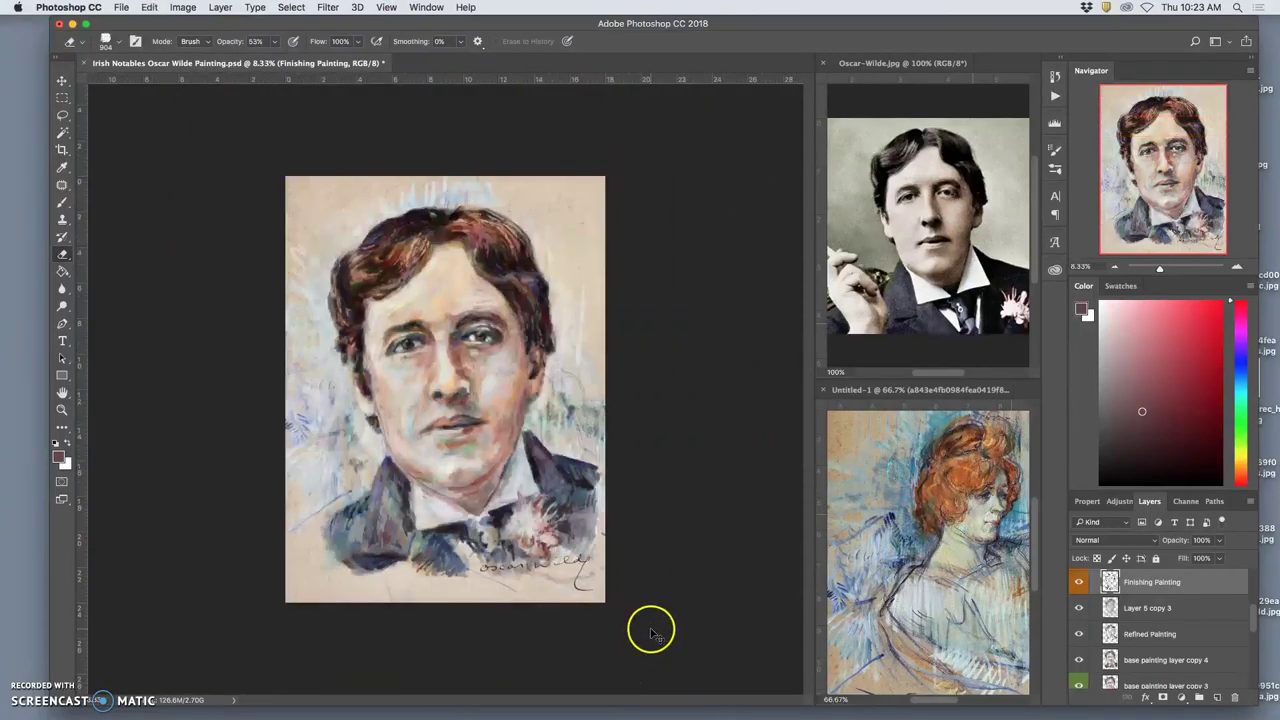
{"action": "left_click", "coordinate": [652, 615]}
{"action": "left_click", "coordinate": [1078, 582]}
{"action": "left_click", "coordinate": [1078, 582]}
{"action": "left_click", "coordinate": [1079, 607]}
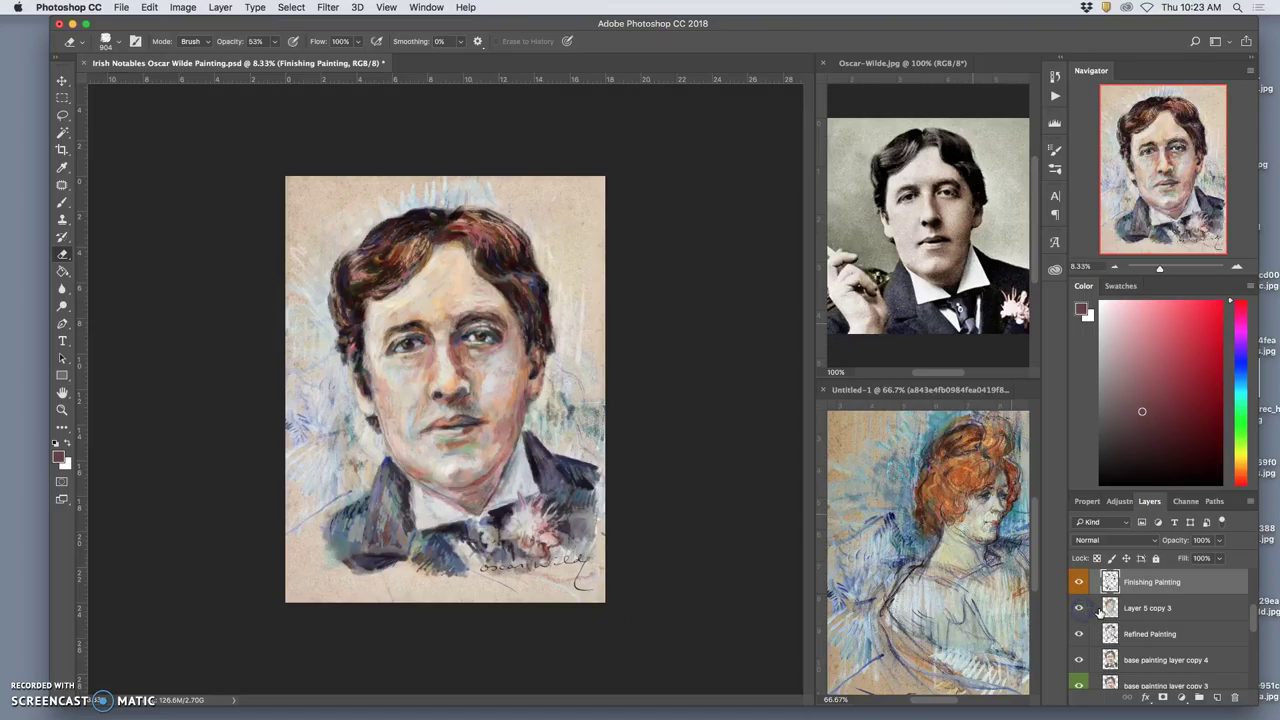
Delete the handwritten note layer 31792 and the hidden Layer 11
{"action": "scroll", "coordinate": [1100, 612], "scroll_direction": "up", "scroll_amount": 5}
{"action": "left_click", "coordinate": [1080, 636]}
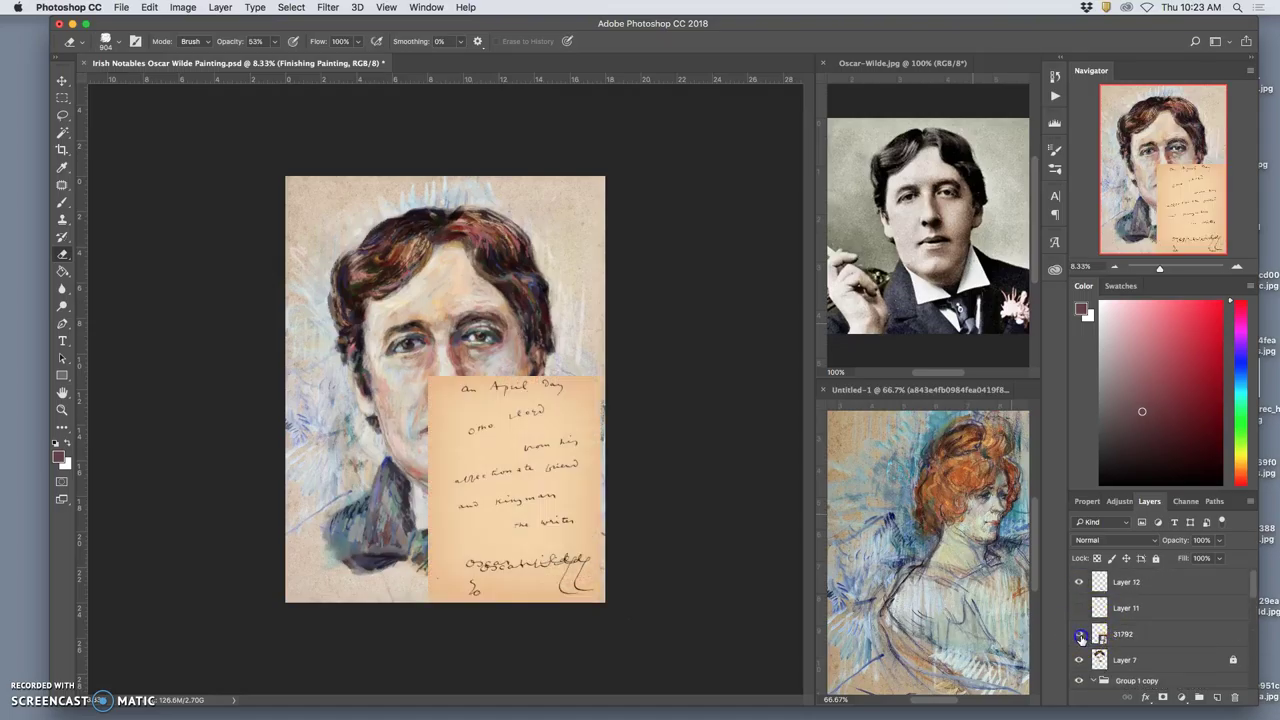
{"action": "left_click", "coordinate": [1080, 637]}
{"action": "left_click", "coordinate": [1120, 637]}
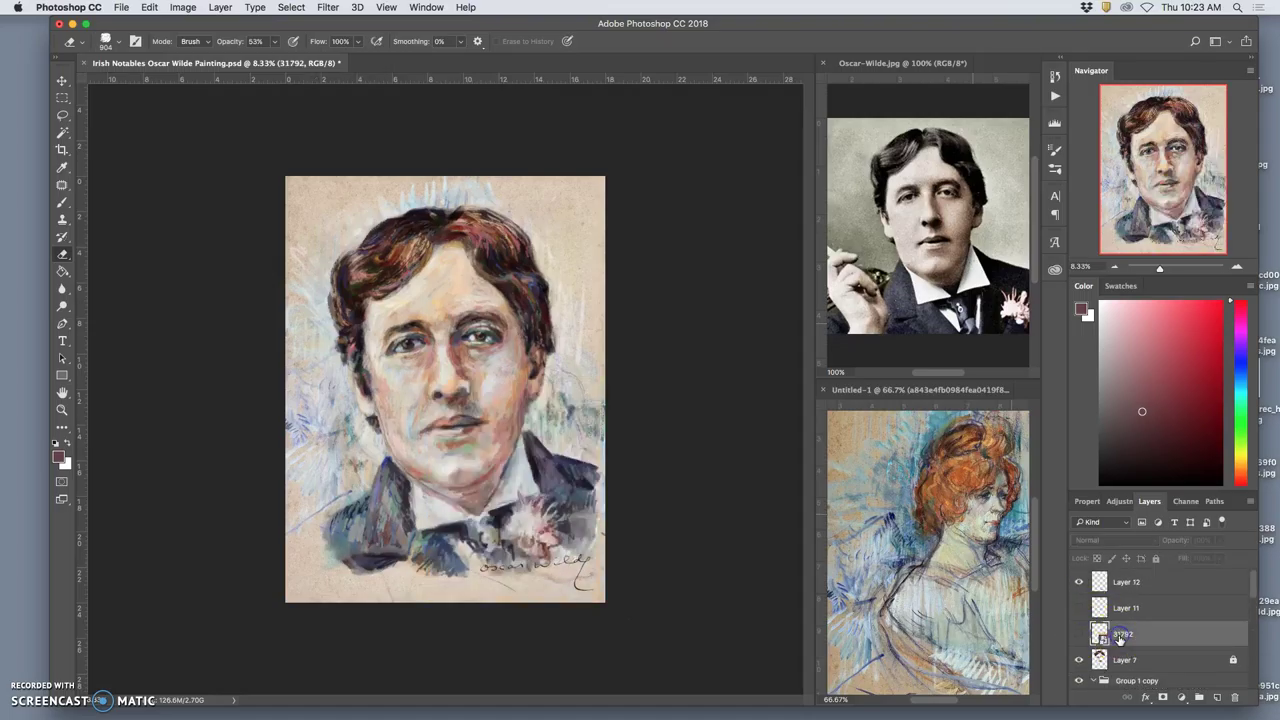
{"action": "key", "text": "BackSpace"}
{"action": "left_click", "coordinate": [1121, 612]}
{"action": "key", "text": "BackSpace"}
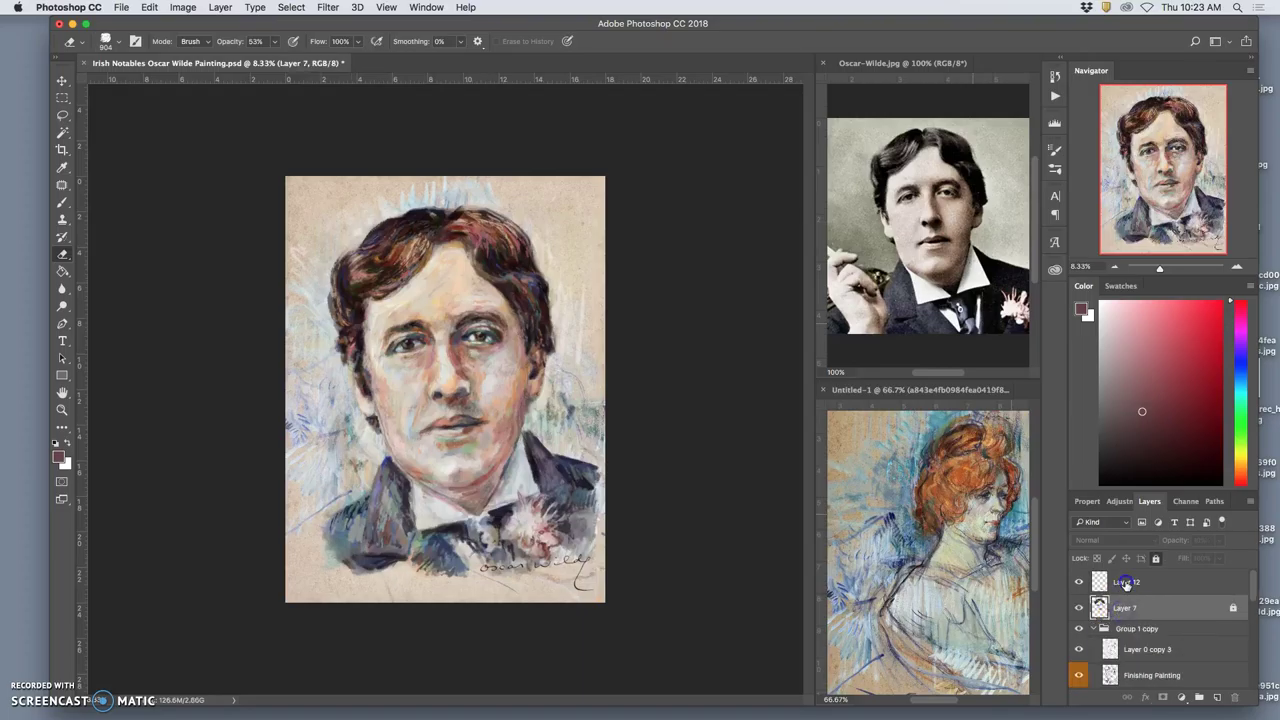
Rename Layer 12, which holds the handwritten signature, as "Siganture"
{"action": "double_click", "coordinate": [1126, 583]}
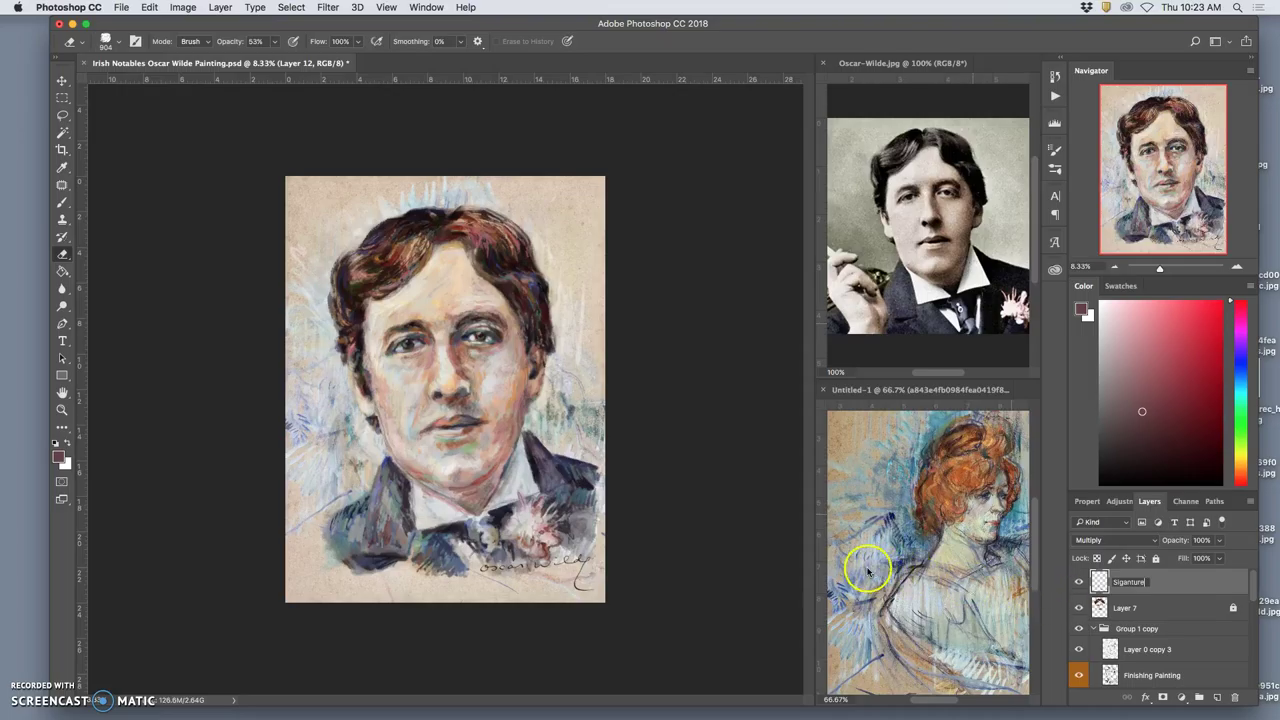
{"action": "key", "text": "super+plus"}
{"action": "key", "text": "super+plus"}
{"action": "key", "text": "super+plus"}
{"action": "scroll", "coordinate": [644, 553], "scroll_direction": "down", "scroll_amount": 3}
{"action": "scroll", "coordinate": [643, 551], "scroll_direction": "down", "scroll_amount": 5}
{"action": "scroll", "coordinate": [643, 551], "scroll_direction": "right", "scroll_amount": 4}
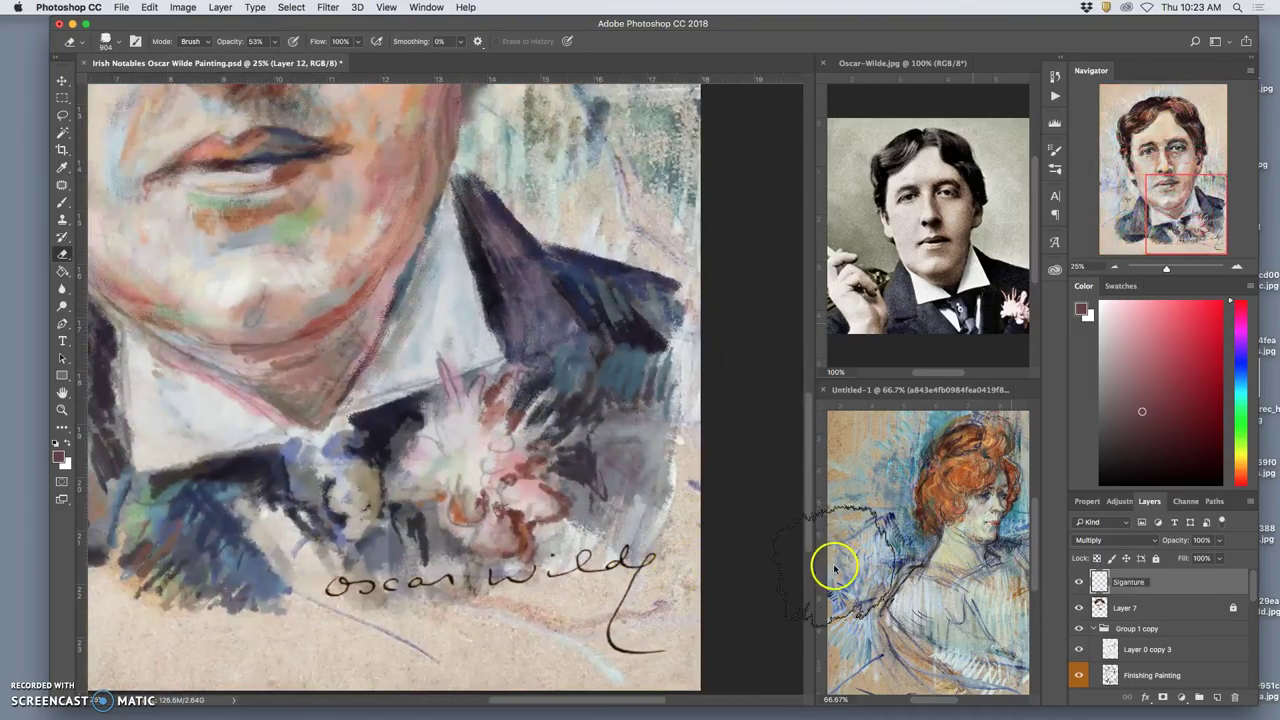
{"action": "left_click", "coordinate": [1168, 582]}
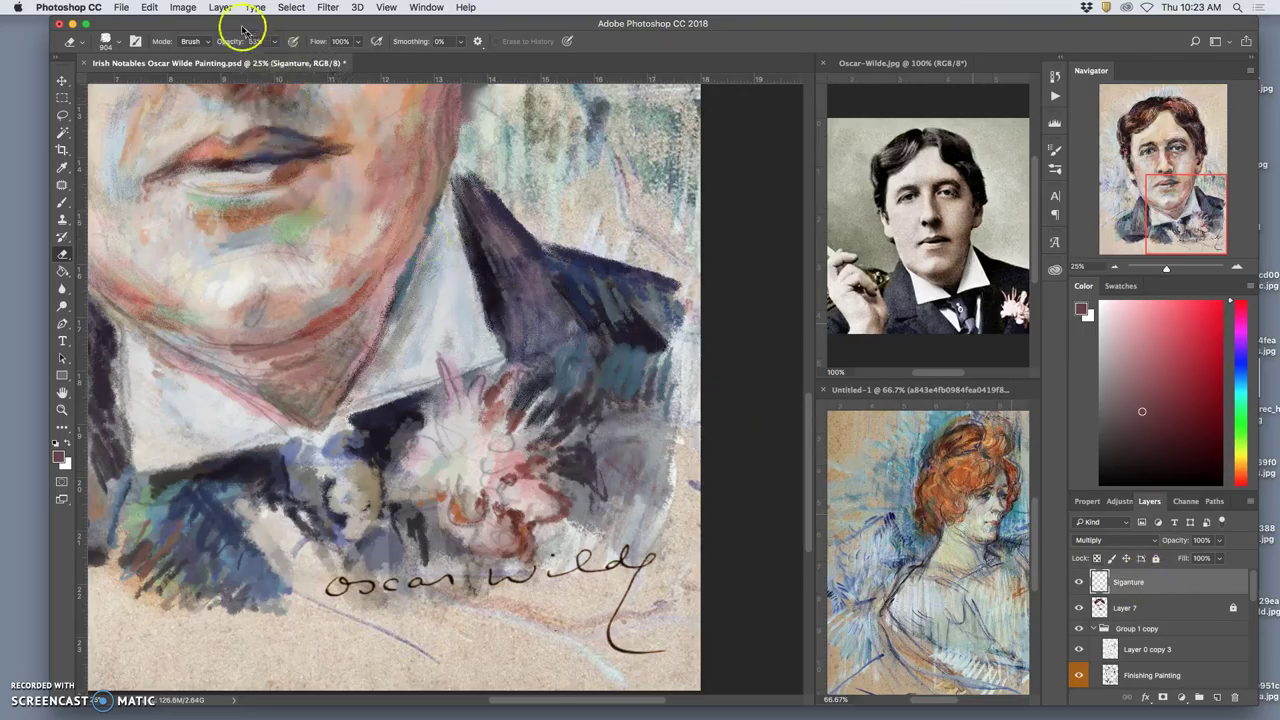
Apply Color Balance to the signature: midtones about -33, -19, +41; highlights +2, +3, -30; shadows about -21, 0, +10
{"action": "left_click", "coordinate": [183, 7]}
{"action": "mouse_move", "coordinate": [205, 44]}
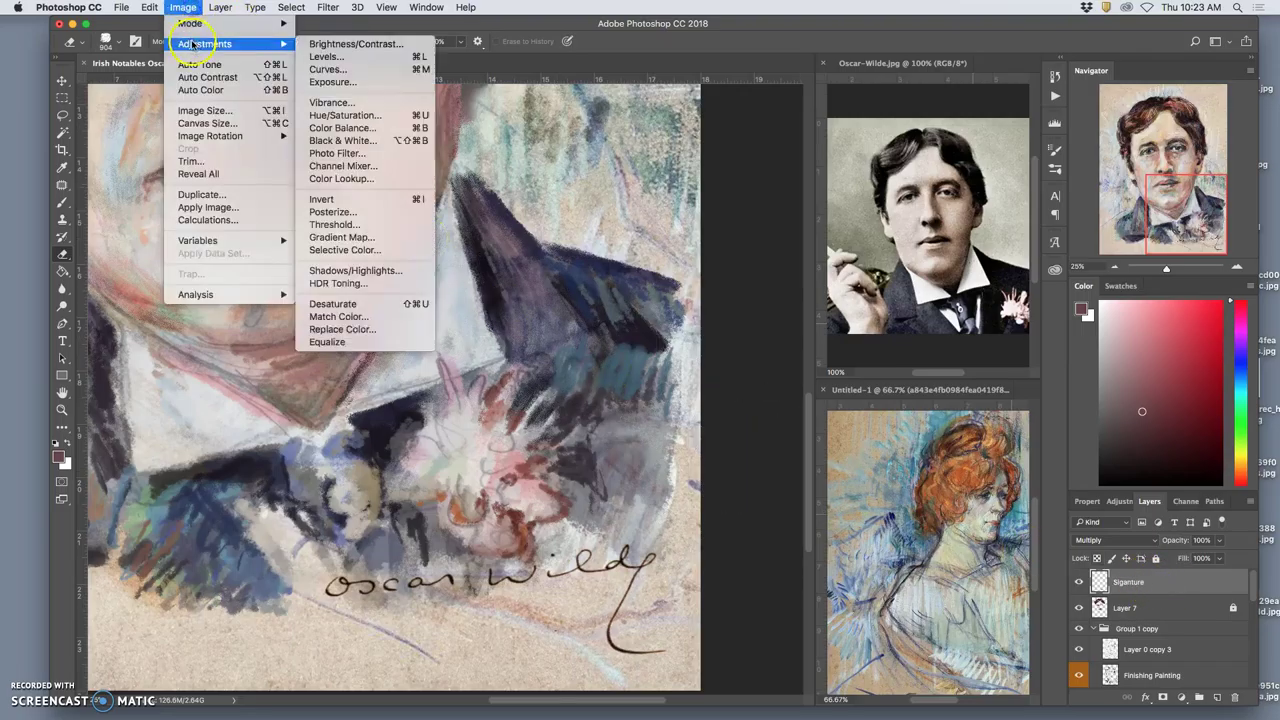
{"action": "left_click", "coordinate": [342, 128]}
{"action": "left_click_drag", "start_coordinate": [727, 368], "coordinate": [718, 337]}
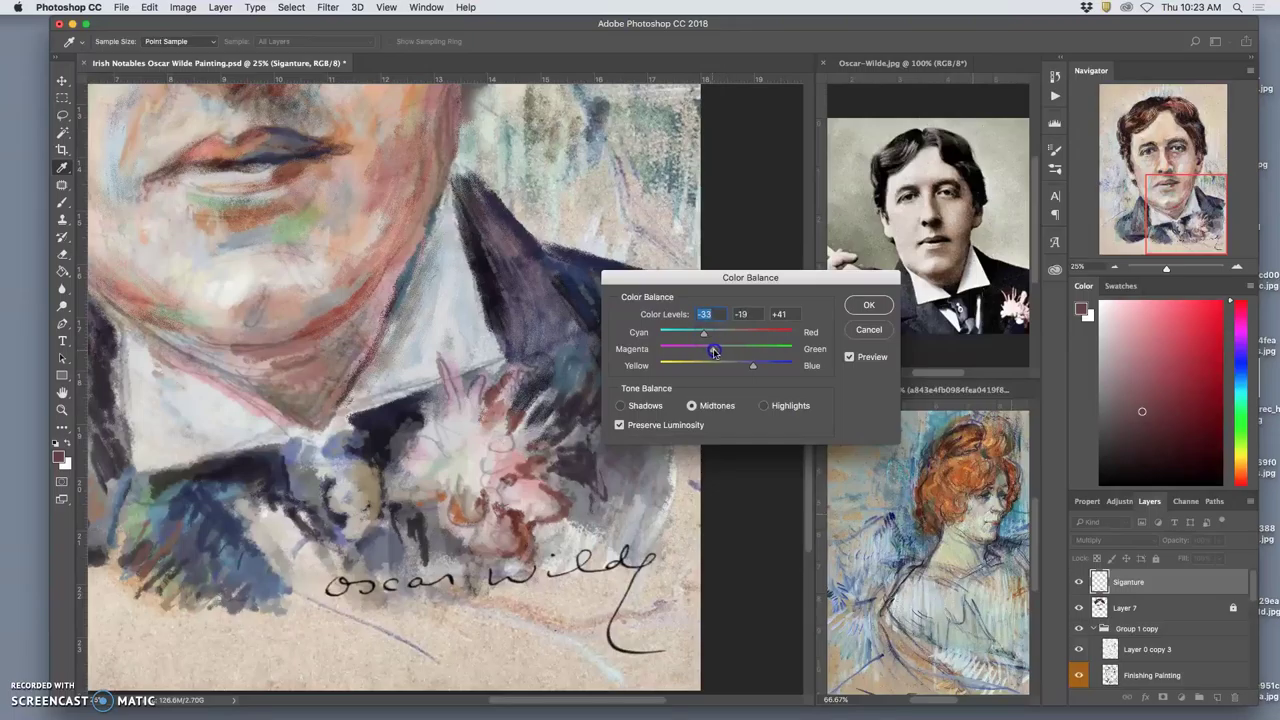
{"action": "left_click", "coordinate": [764, 407]}
{"action": "left_click", "coordinate": [621, 405]}
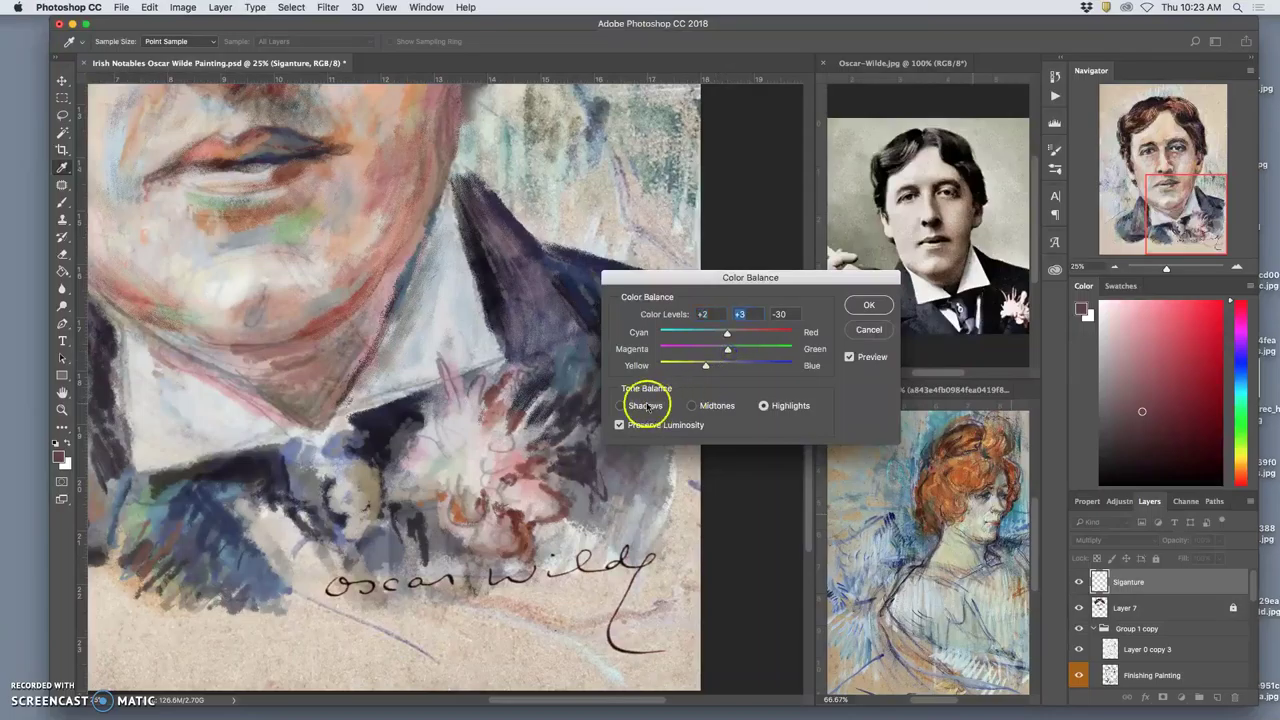
{"action": "left_click_drag", "start_coordinate": [727, 365], "coordinate": [732, 366]}
{"action": "left_click_drag", "start_coordinate": [725, 333], "coordinate": [712, 338]}
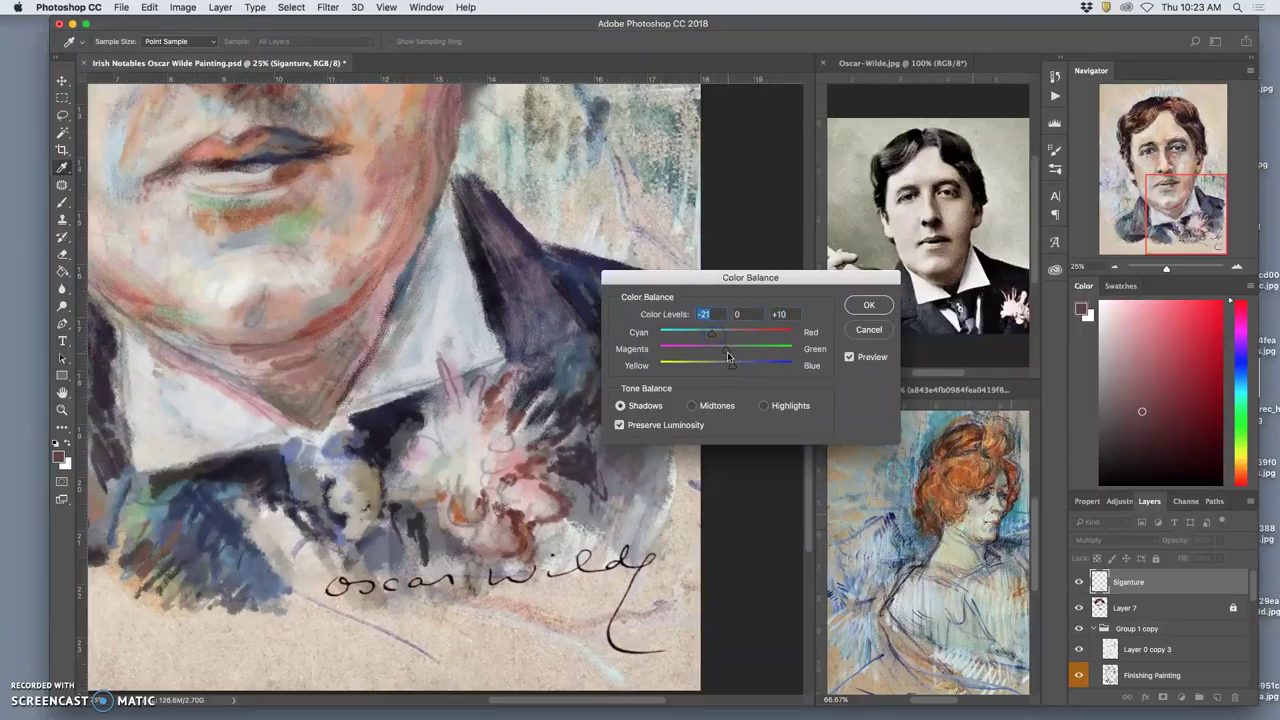
{"action": "left_click", "coordinate": [862, 301]}
Set the signature layer's opacity to 83% and check it against the whole portrait
{"action": "key", "text": "e"}
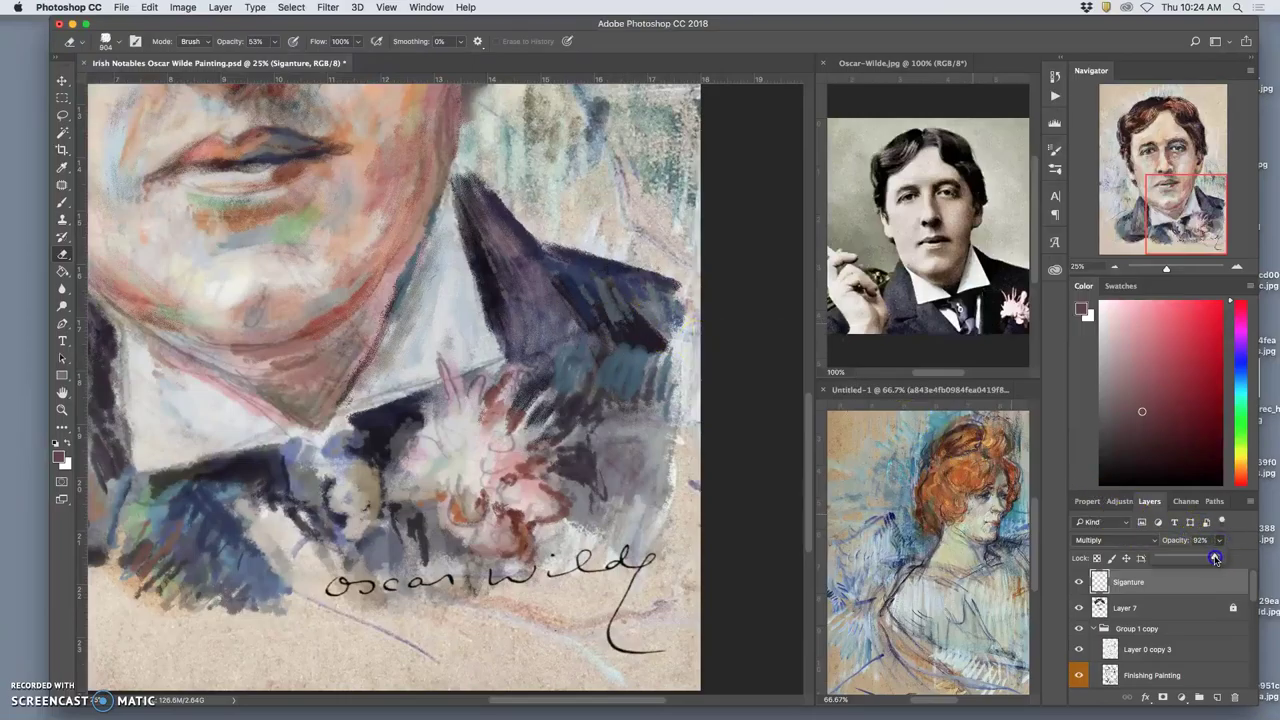
{"action": "left_click_drag", "start_coordinate": [1213, 560], "coordinate": [1209, 560]}
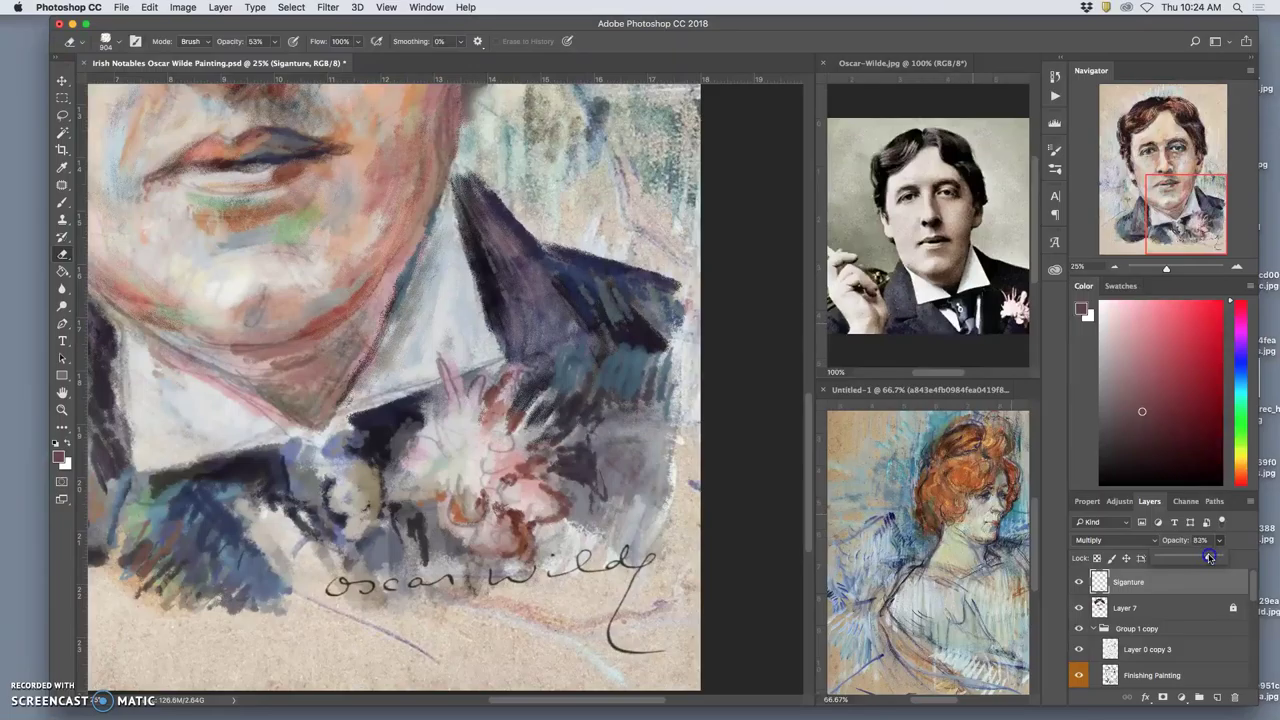
{"action": "key", "text": "super+minus"}
{"action": "key", "text": "super+minus"}
{"action": "key", "text": "super+minus"}
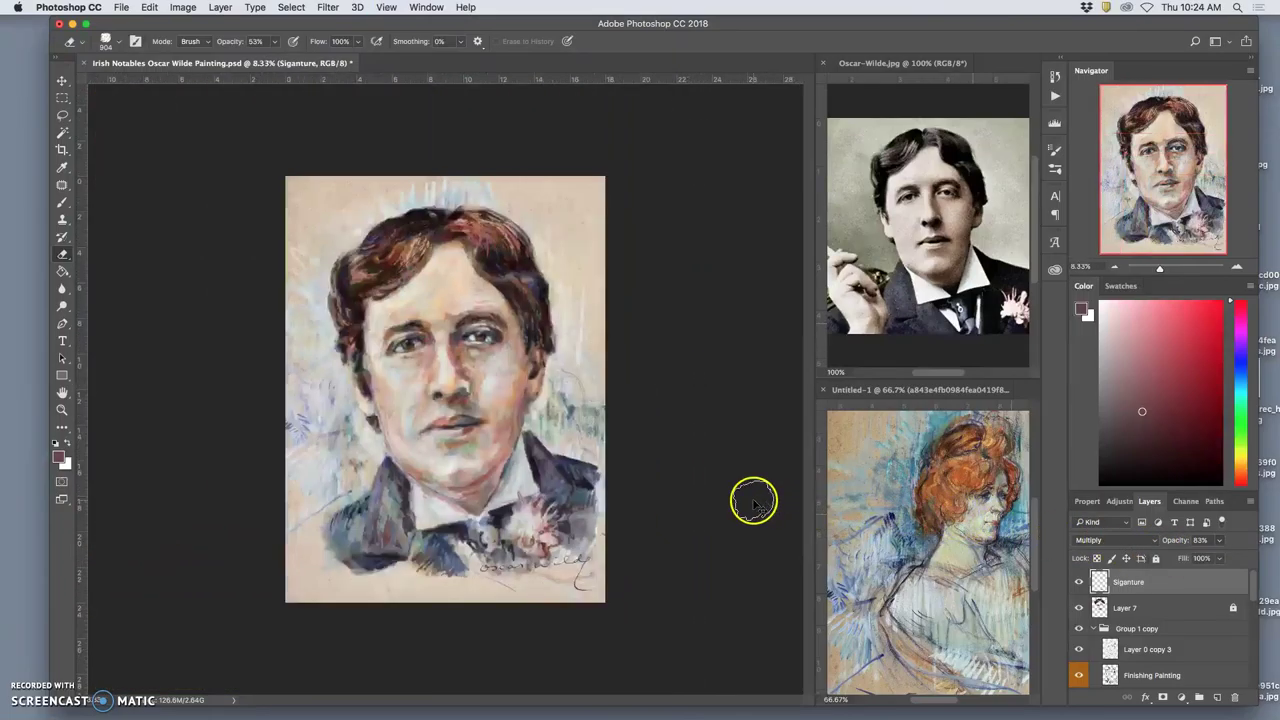
Compare the portrait with and without Layer 7 by toggling that layer's visibility
{"action": "left_click", "coordinate": [1078, 608]}
{"action": "left_click", "coordinate": [1077, 609]}
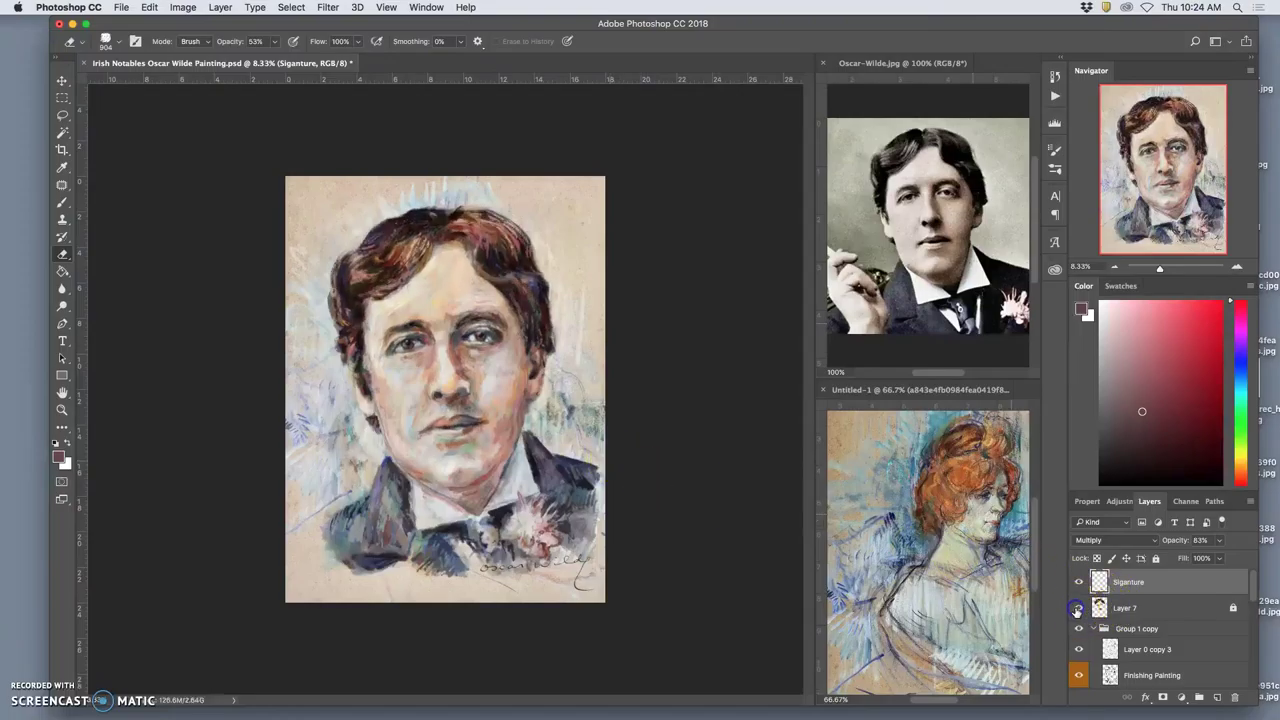
{"action": "left_click", "coordinate": [1077, 609]}
{"action": "left_click", "coordinate": [1077, 609]}
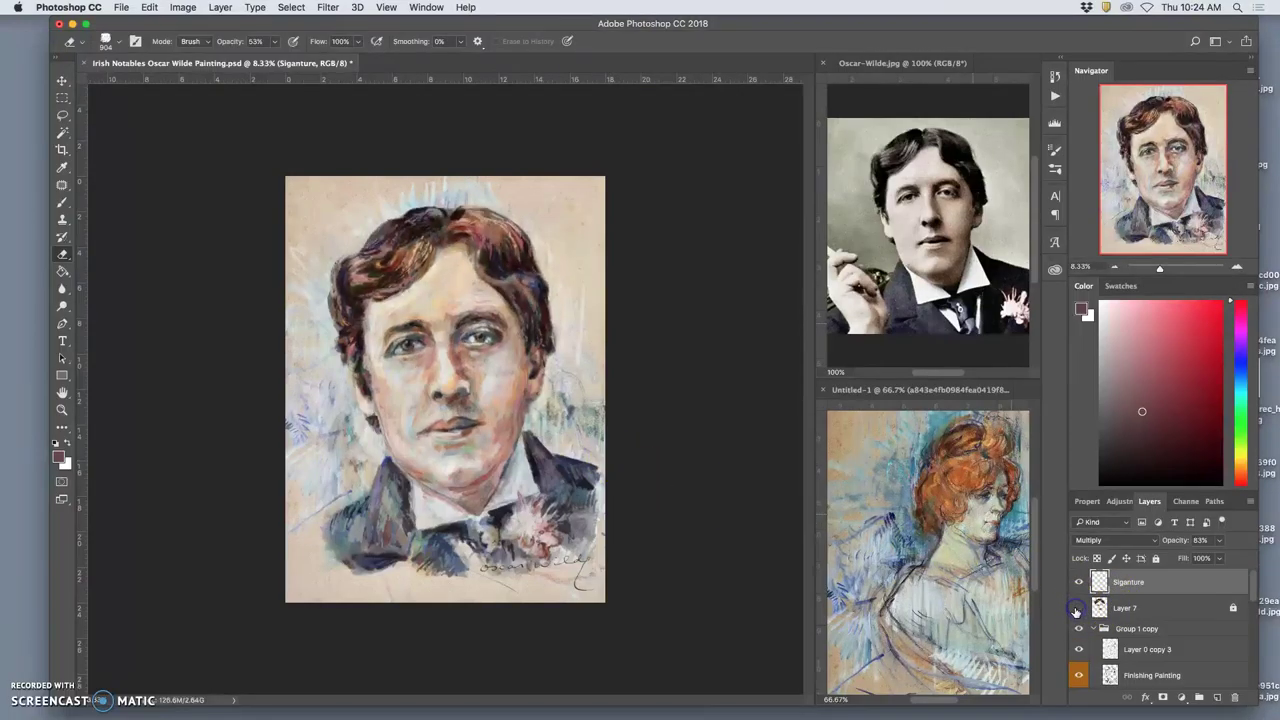
{"action": "left_click", "coordinate": [1077, 609]}
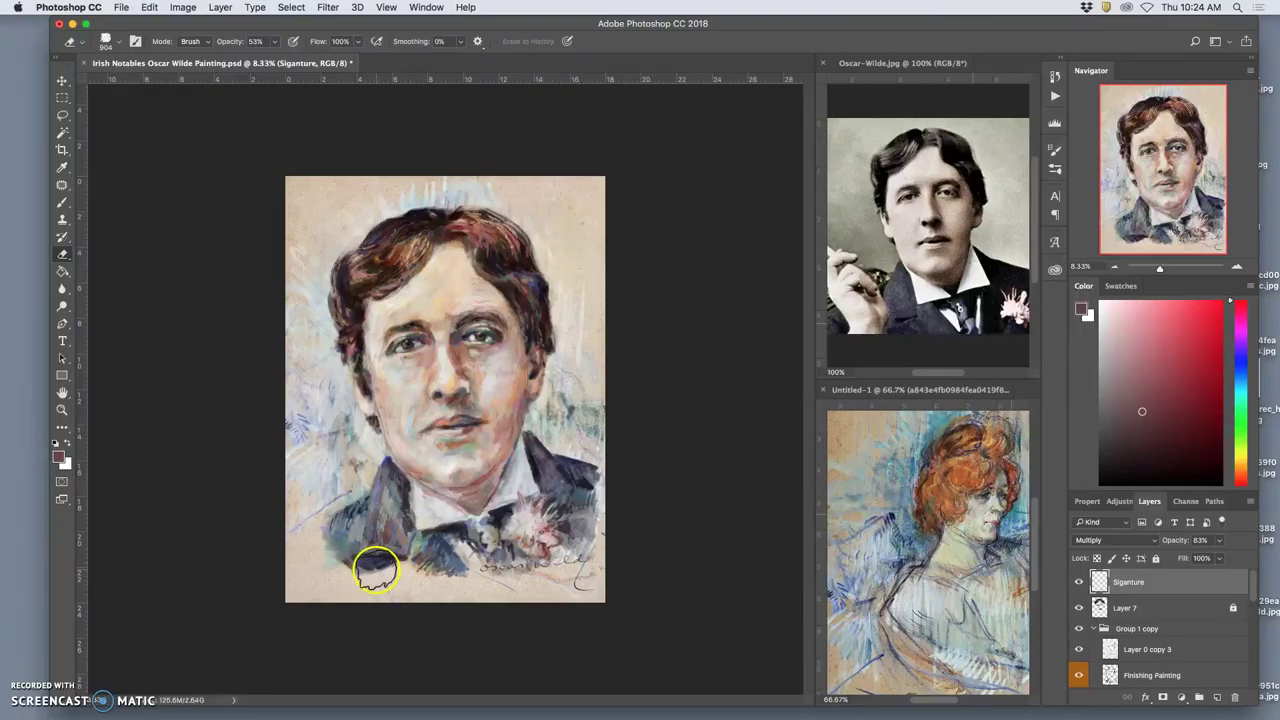
Check what Layer 5 copy 3 and Finishing Painting contribute to the portrait by toggling each layer's visibility
{"action": "scroll", "coordinate": [1155, 670], "scroll_direction": "down", "scroll_amount": 2}
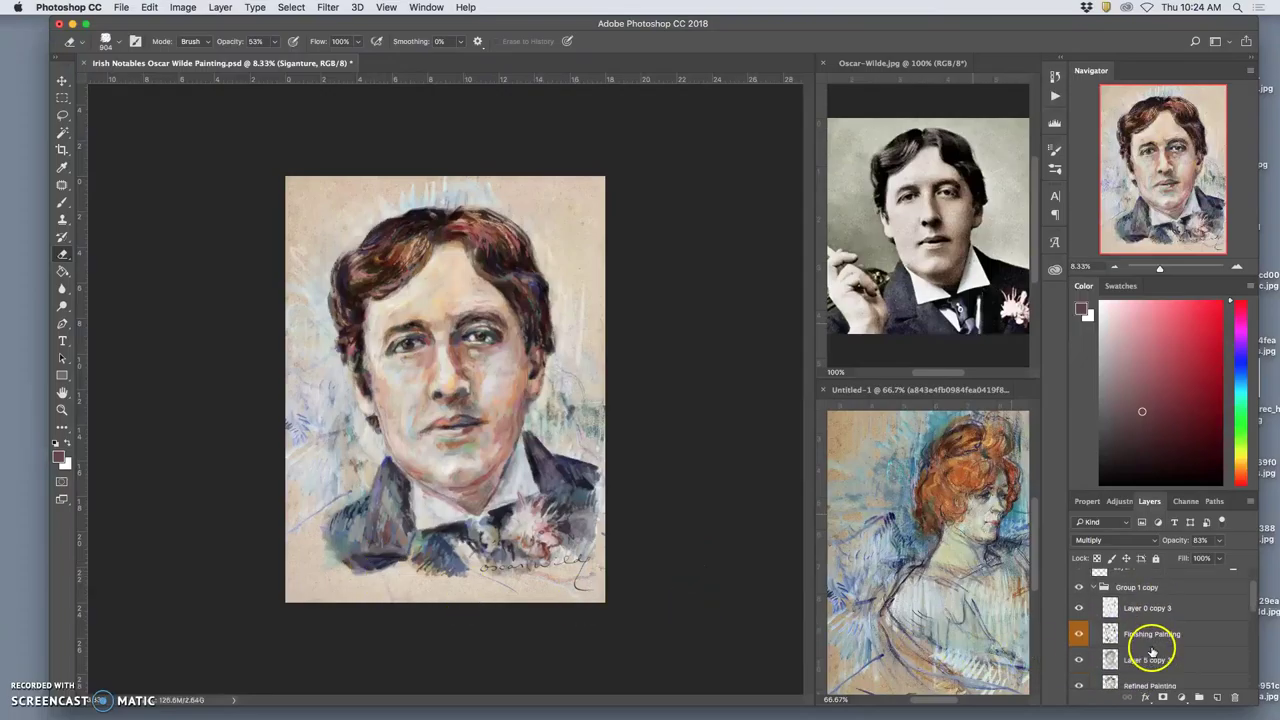
{"action": "left_click", "coordinate": [1079, 661]}
{"action": "left_click", "coordinate": [1079, 661]}
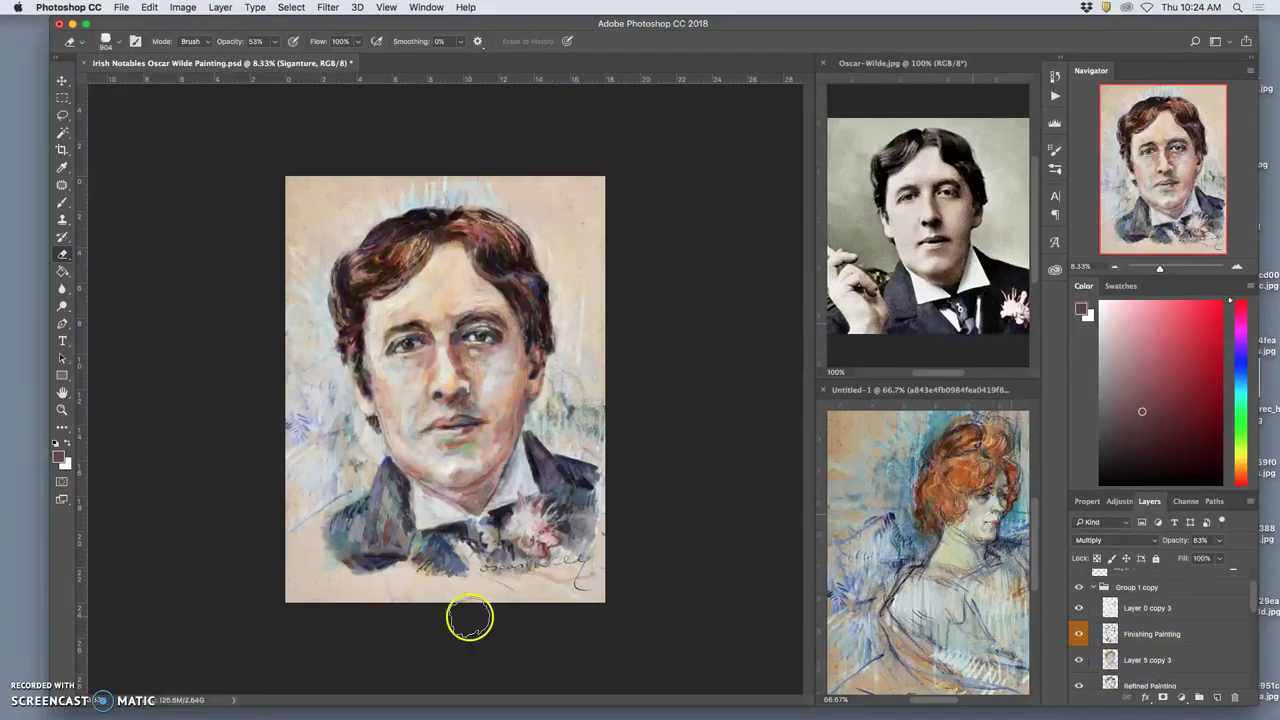
{"action": "left_click", "coordinate": [1079, 634]}
{"action": "left_click", "coordinate": [1080, 634]}
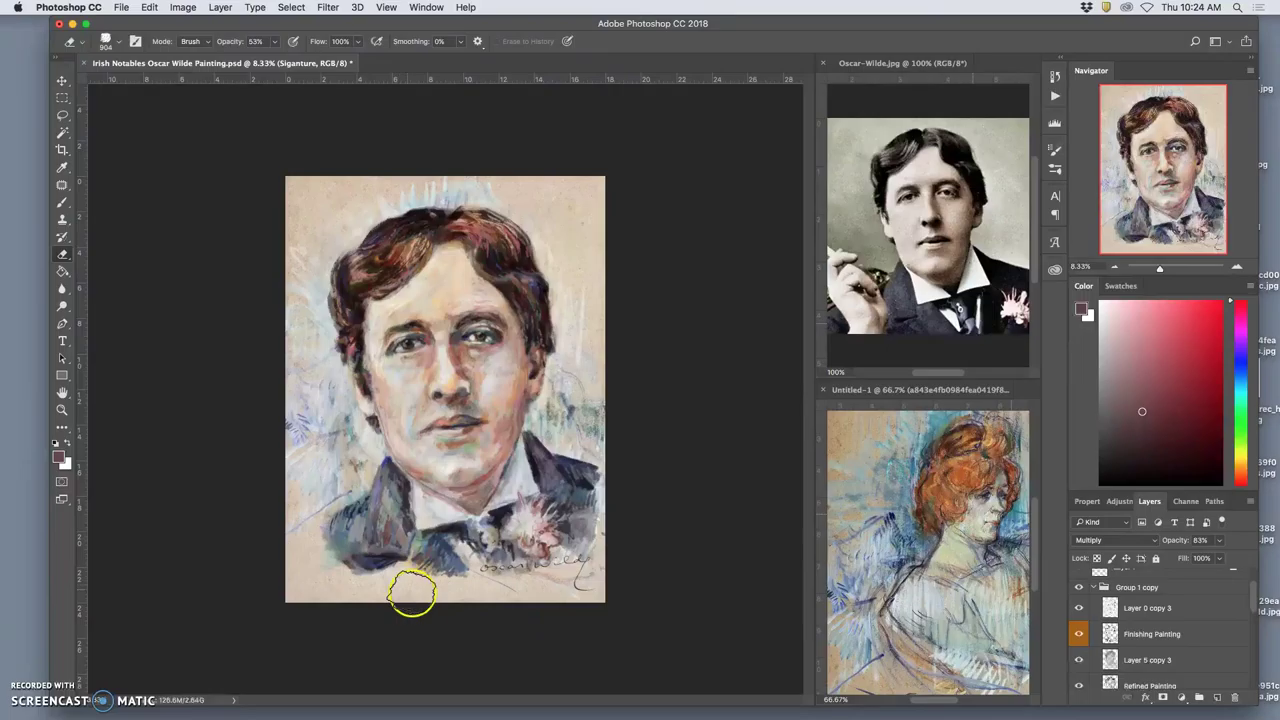
Erase stray paint along the jacket's lower edge on the Finishing Painting layer, toggling the layer's visibility to check the area
{"action": "left_click", "coordinate": [1140, 634]}
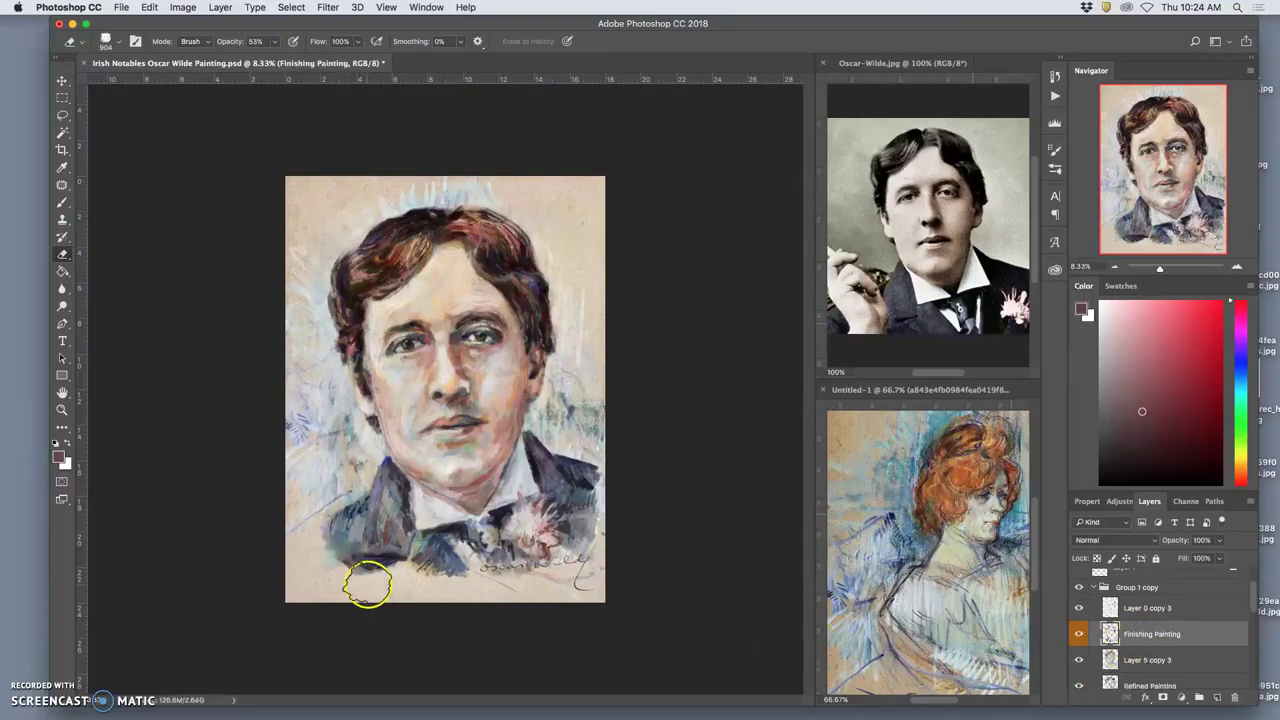
{"action": "mouse_move", "coordinate": [374, 580]}
{"action": "left_mouse_down"}
{"action": "mouse_move", "coordinate": [384, 604]}
{"action": "mouse_move", "coordinate": [399, 569]}
{"action": "mouse_move", "coordinate": [335, 591]}
{"action": "mouse_move", "coordinate": [357, 594]}
{"action": "mouse_move", "coordinate": [377, 568]}
{"action": "left_mouse_up"}
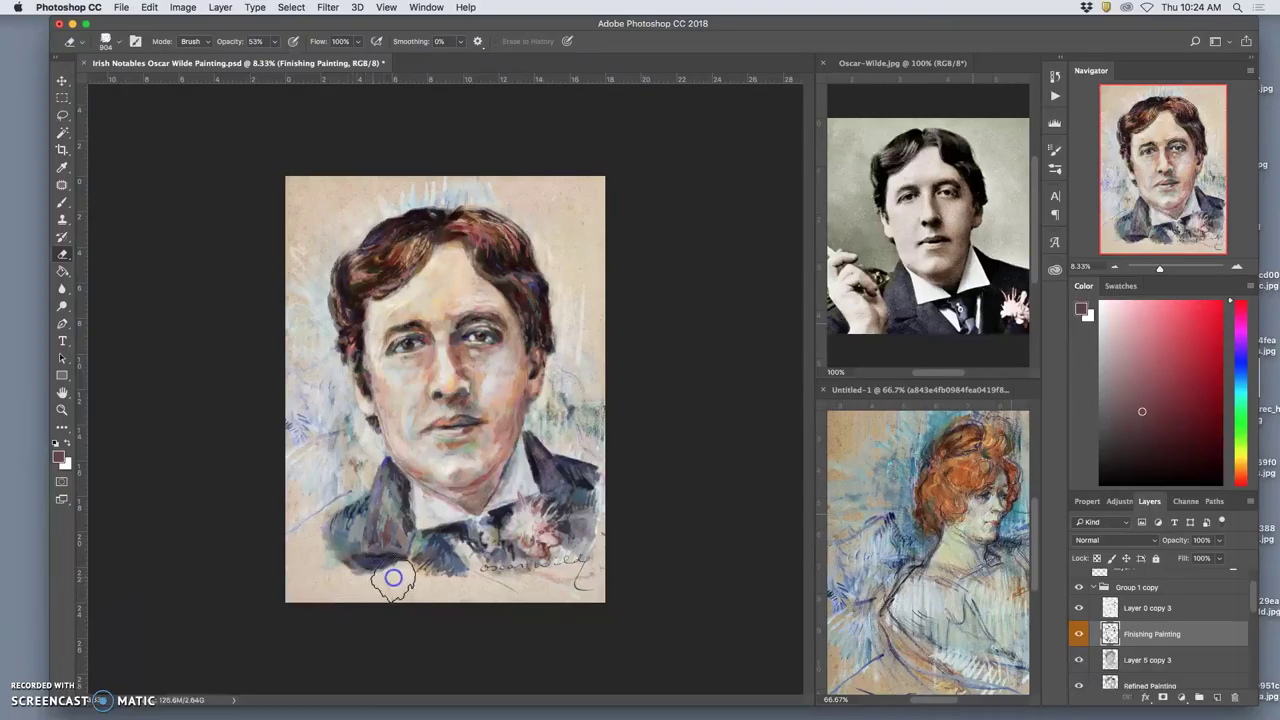
{"action": "left_click", "coordinate": [1079, 634]}
{"action": "left_click", "coordinate": [1080, 636]}
{"action": "left_click", "coordinate": [1080, 636]}
{"action": "left_click", "coordinate": [1080, 636]}
{"action": "left_click", "coordinate": [1080, 636]}
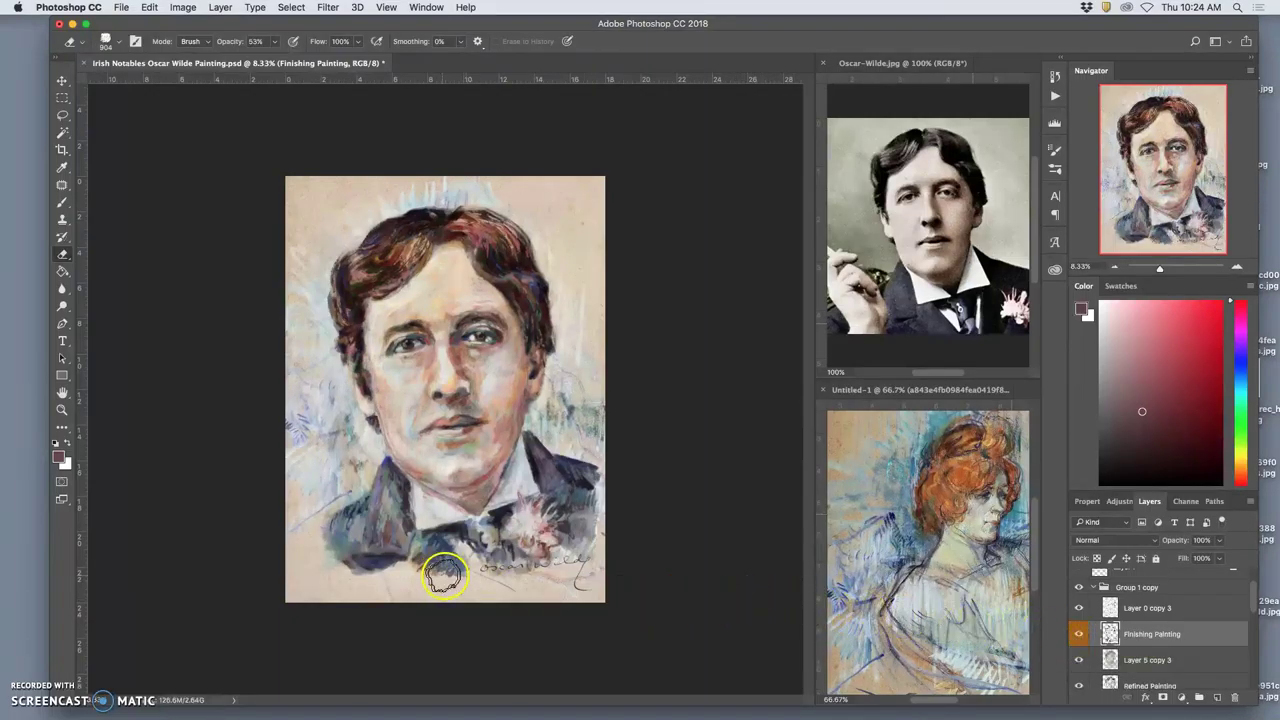
{"action": "mouse_move", "coordinate": [420, 576]}
{"action": "left_mouse_down"}
{"action": "mouse_move", "coordinate": [573, 598]}
{"action": "mouse_move", "coordinate": [429, 563]}
{"action": "mouse_move", "coordinate": [469, 603]}
{"action": "mouse_move", "coordinate": [554, 620]}
{"action": "mouse_move", "coordinate": [694, 603]}
{"action": "mouse_move", "coordinate": [737, 583]}
{"action": "mouse_move", "coordinate": [780, 482]}
{"action": "left_mouse_up"}
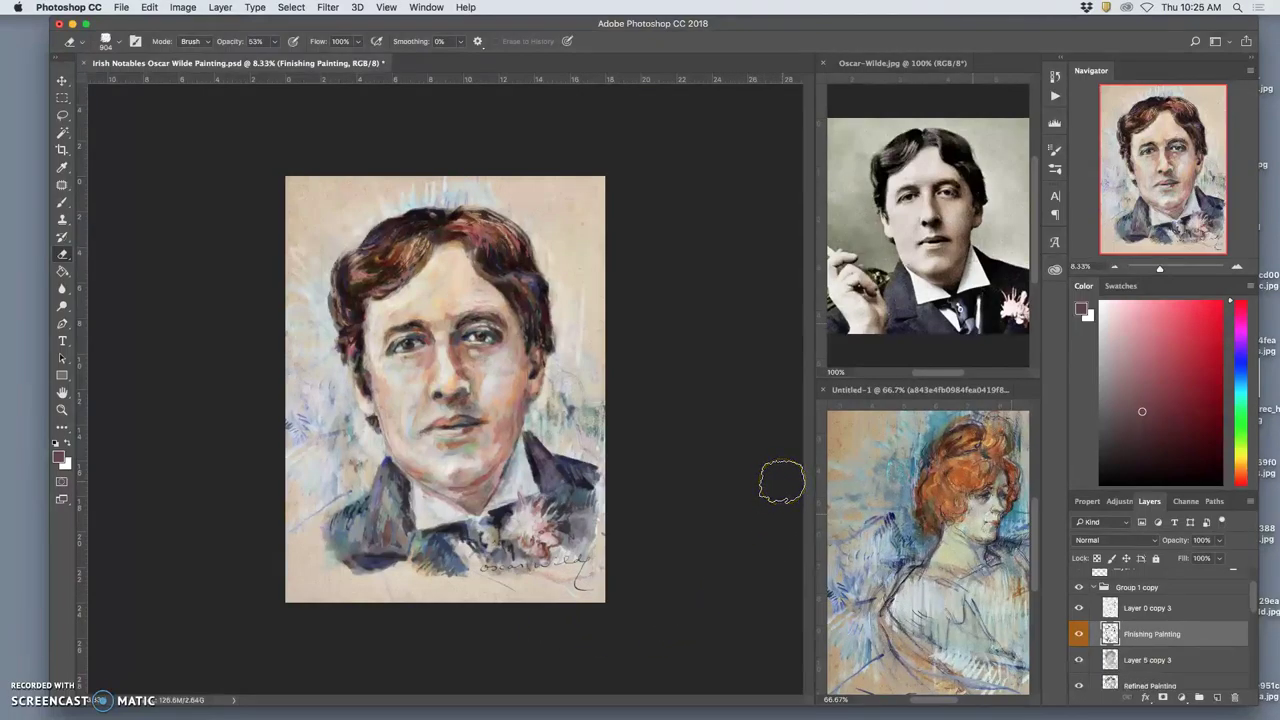
{"action": "left_click_drag", "start_coordinate": [787, 485], "coordinate": [790, 487]}
Compare the background with and without Layer 4 by toggling that layer's visibility
{"action": "scroll", "coordinate": [1143, 666], "scroll_direction": "down", "scroll_amount": 5}
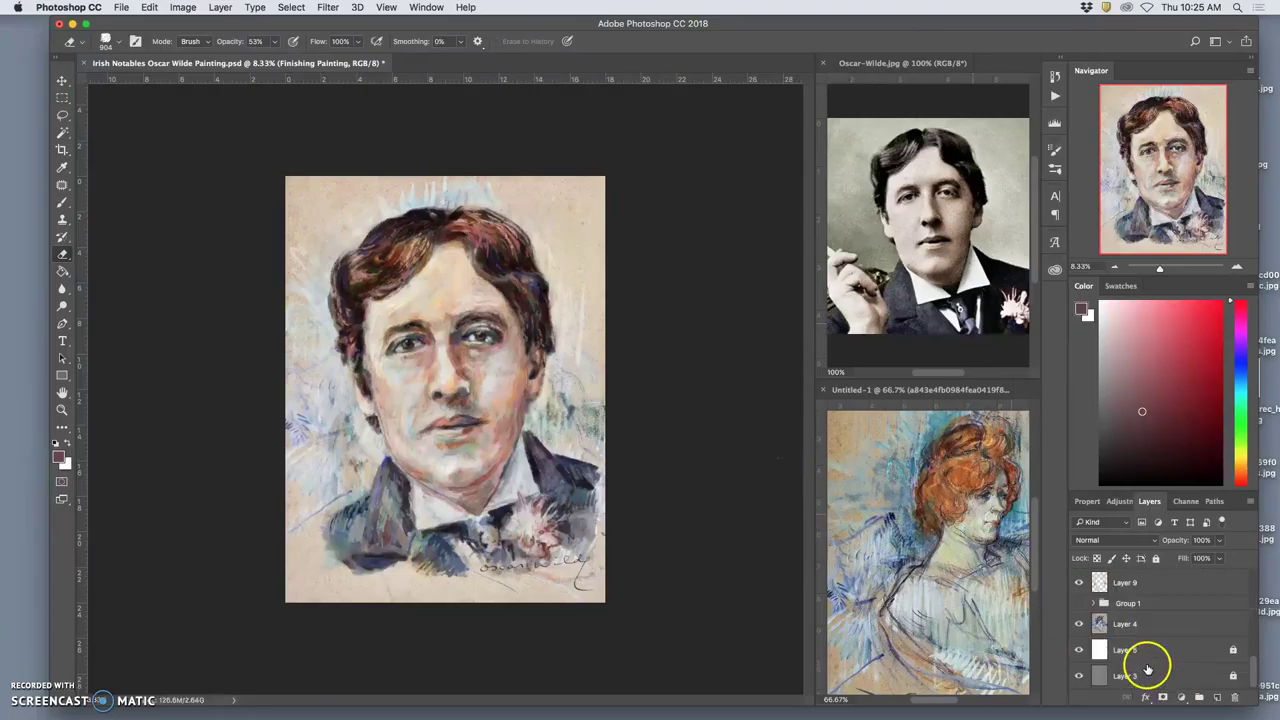
{"action": "left_click", "coordinate": [1080, 625]}
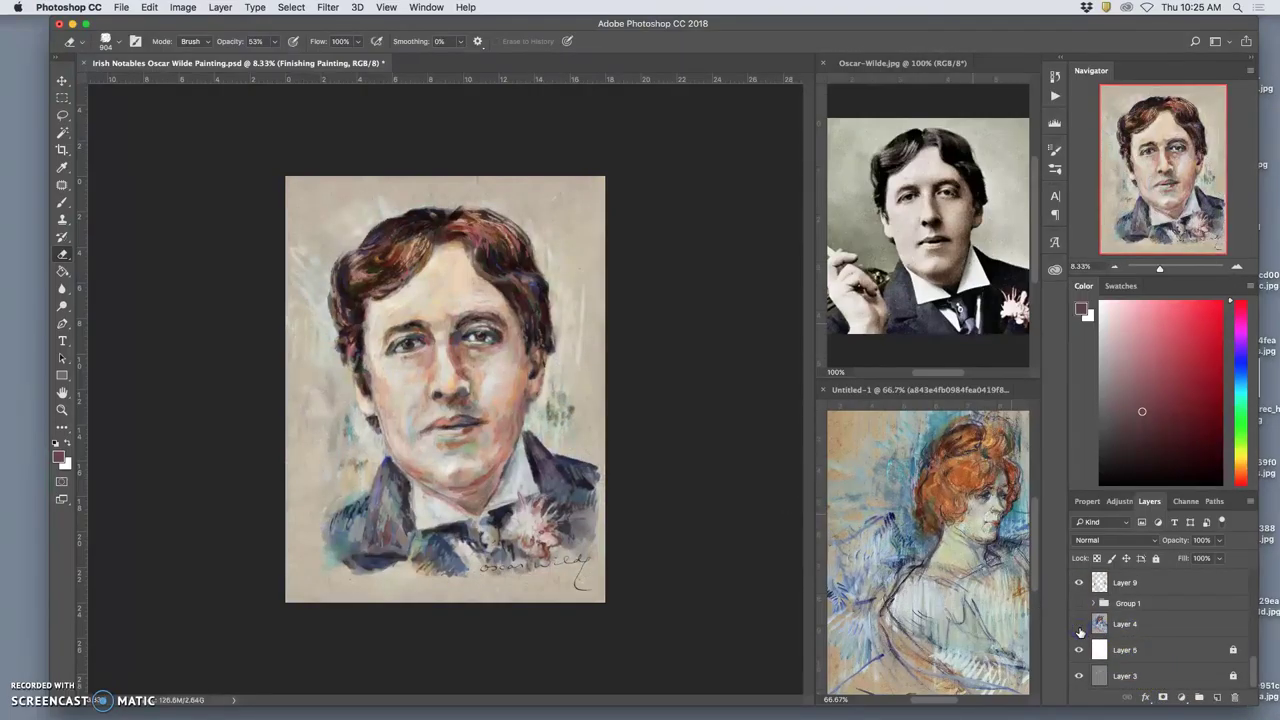
{"action": "left_click", "coordinate": [1080, 628]}
{"action": "left_click", "coordinate": [1080, 628]}
{"action": "left_click", "coordinate": [1080, 628]}
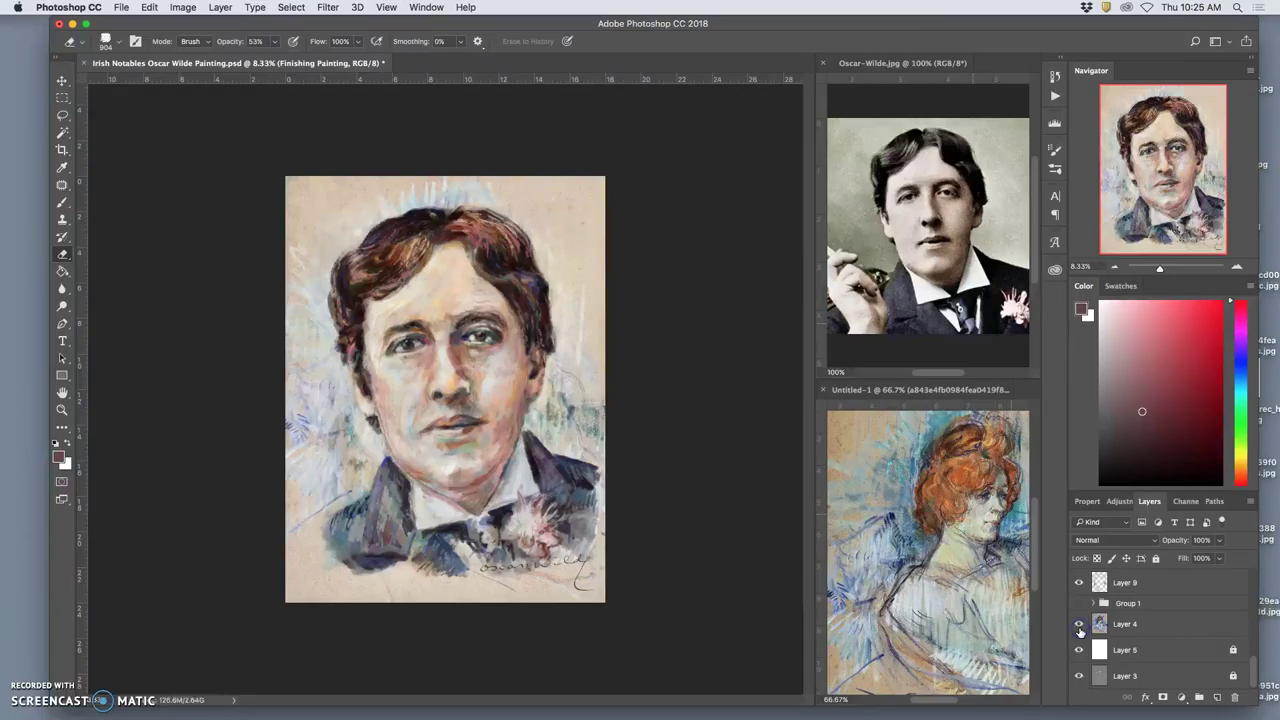
Try a lower opacity on Layer 4, return it to 100%, and test the eraser near the portrait's bottom edge
{"action": "left_click", "coordinate": [1128, 627]}
{"action": "left_click", "coordinate": [1219, 540]}
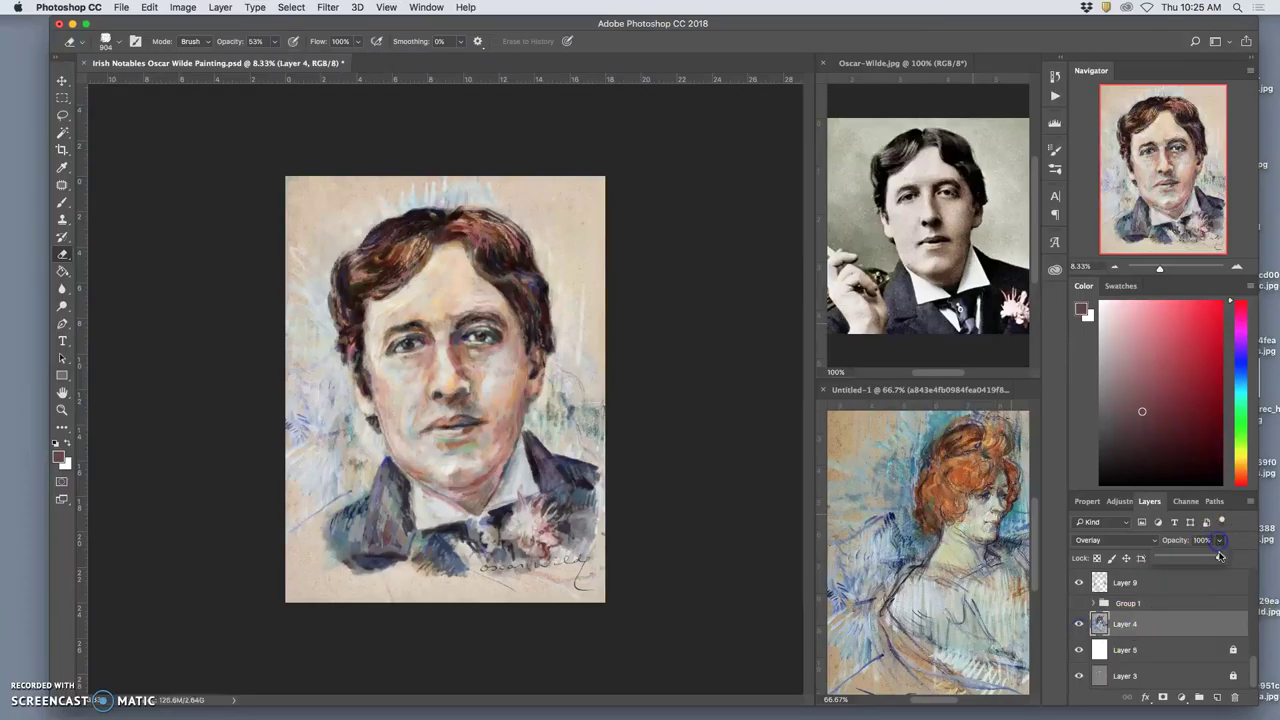
{"action": "left_click_drag", "start_coordinate": [1198, 559], "coordinate": [1190, 560]}
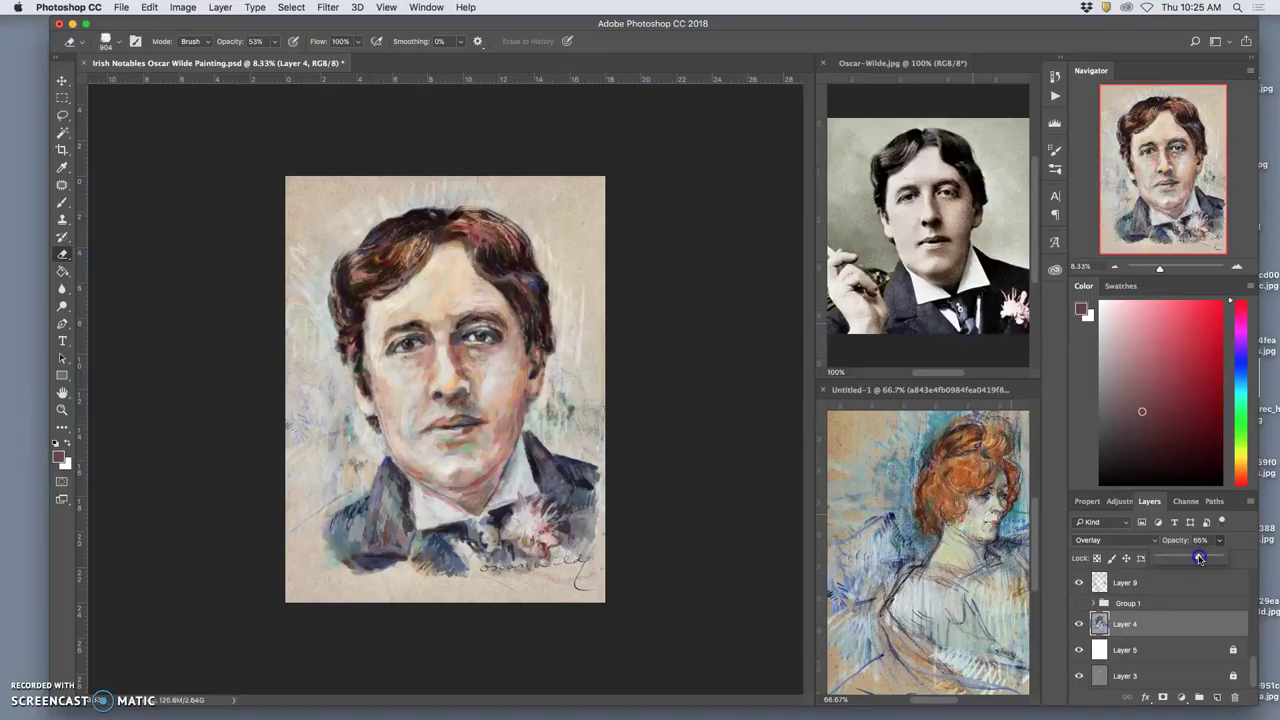
{"action": "mouse_move", "coordinate": [1185, 561]}
{"action": "left_mouse_down"}
{"action": "mouse_move", "coordinate": [1155, 561]}
{"action": "mouse_move", "coordinate": [1229, 556]}
{"action": "left_mouse_up"}
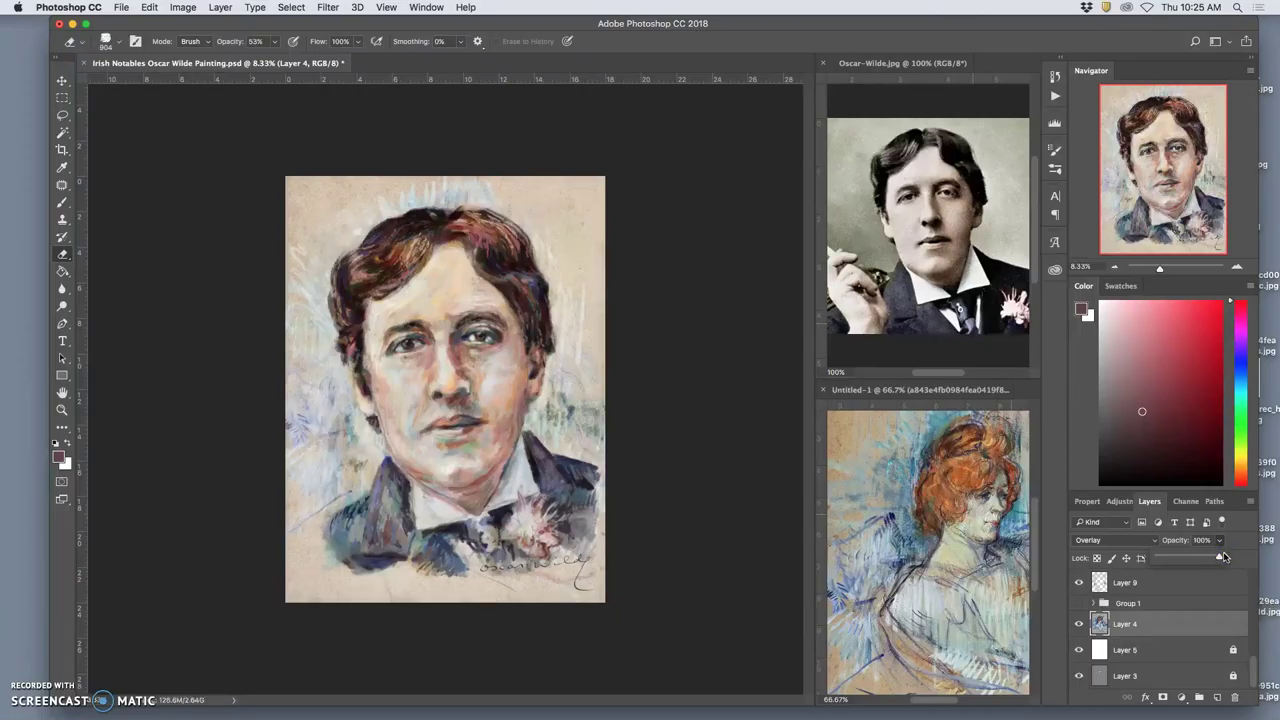
{"action": "left_click", "coordinate": [508, 599]}
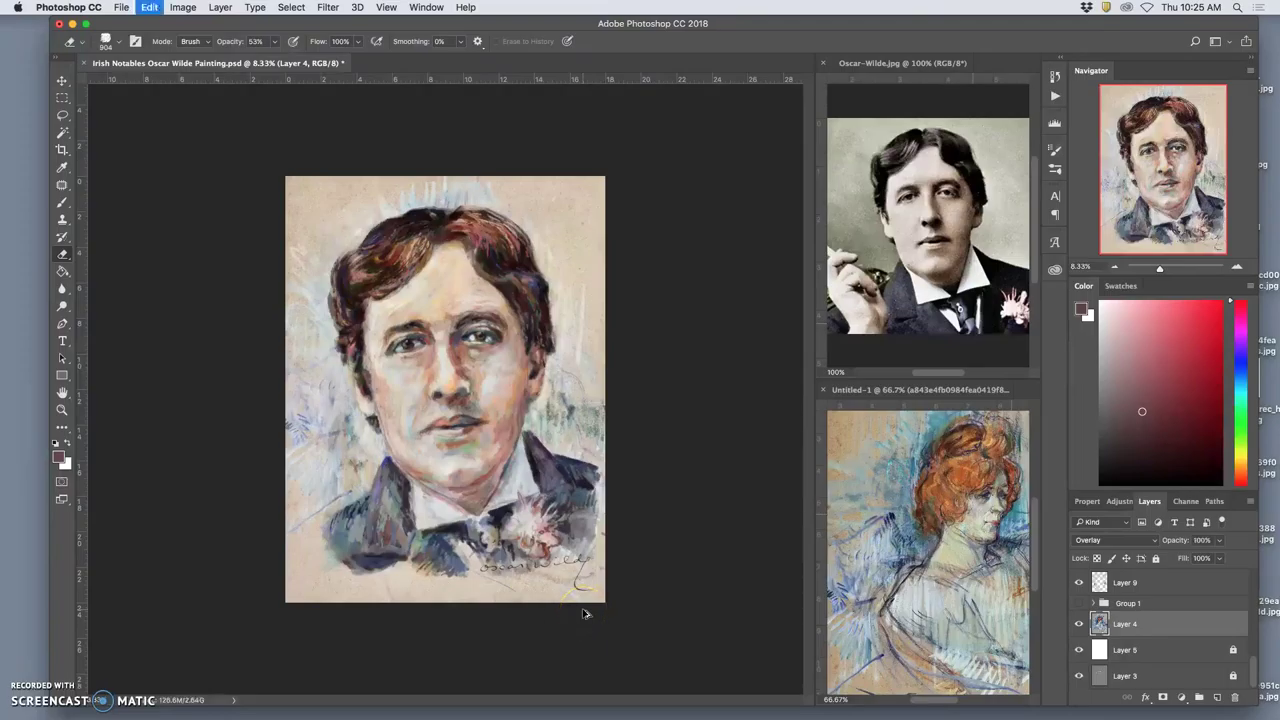
Set up the Clone Stamp with the Karl Pastel brush at 108 px
{"action": "left_click", "coordinate": [62, 220]}
{"action": "left_click", "coordinate": [112, 42]}
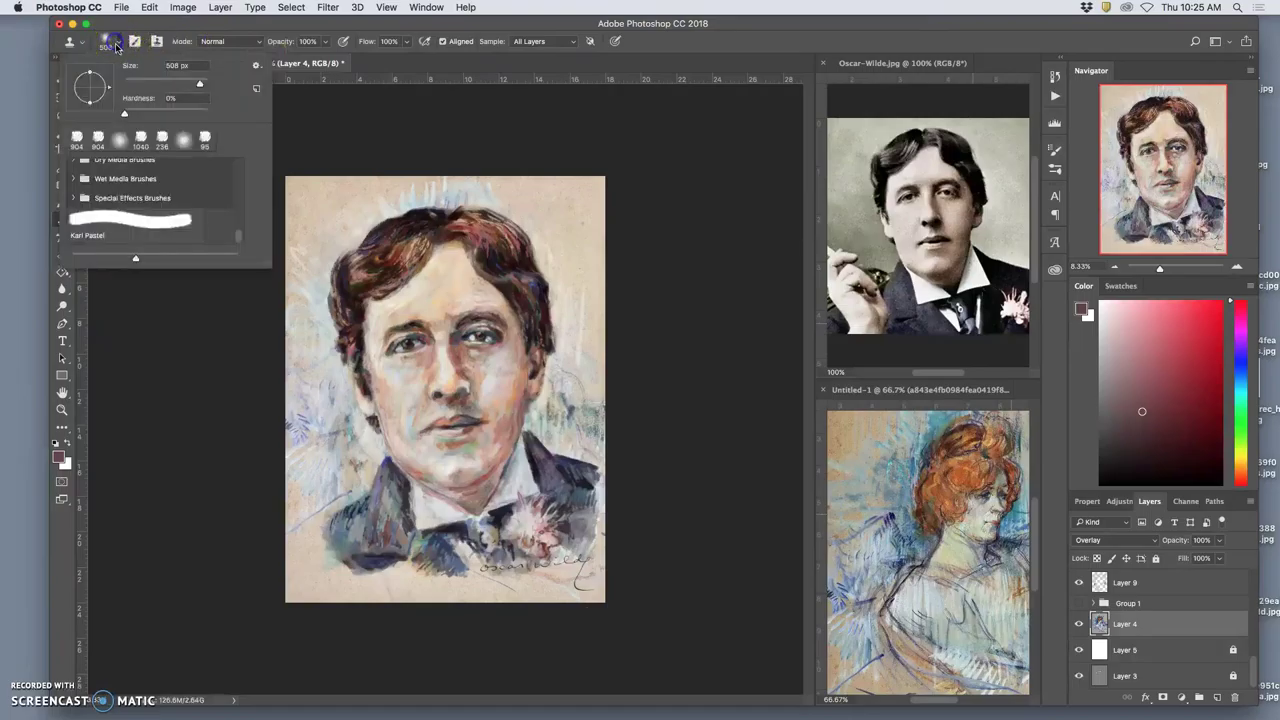
{"action": "left_click_drag", "start_coordinate": [157, 88], "coordinate": [175, 85]}
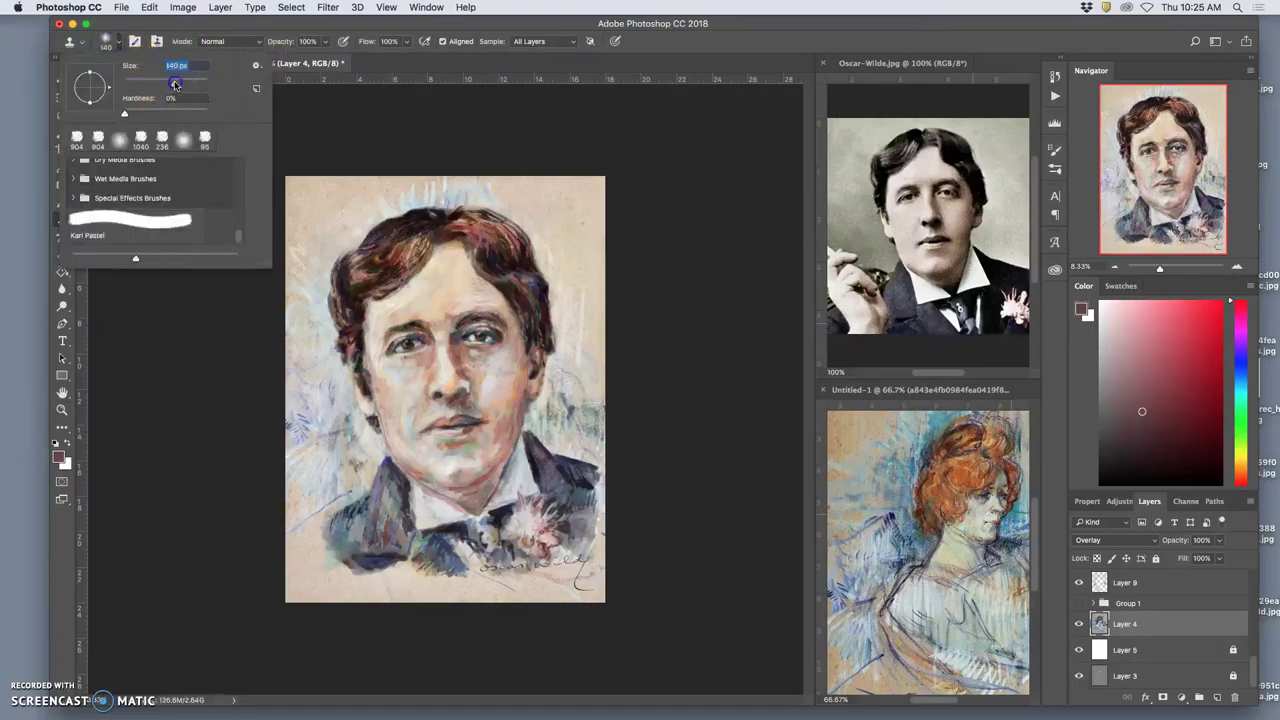
{"action": "left_click", "coordinate": [132, 220]}
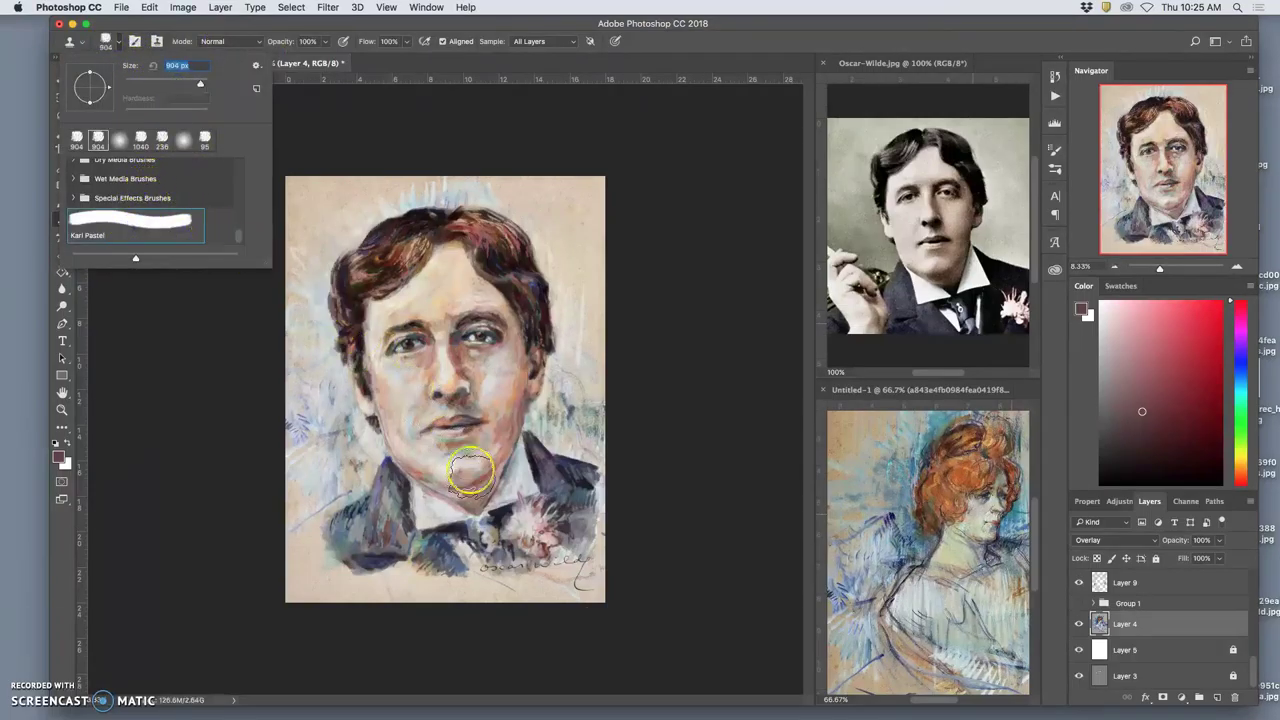
{"action": "left_click_drag", "start_coordinate": [200, 83], "coordinate": [167, 83]}
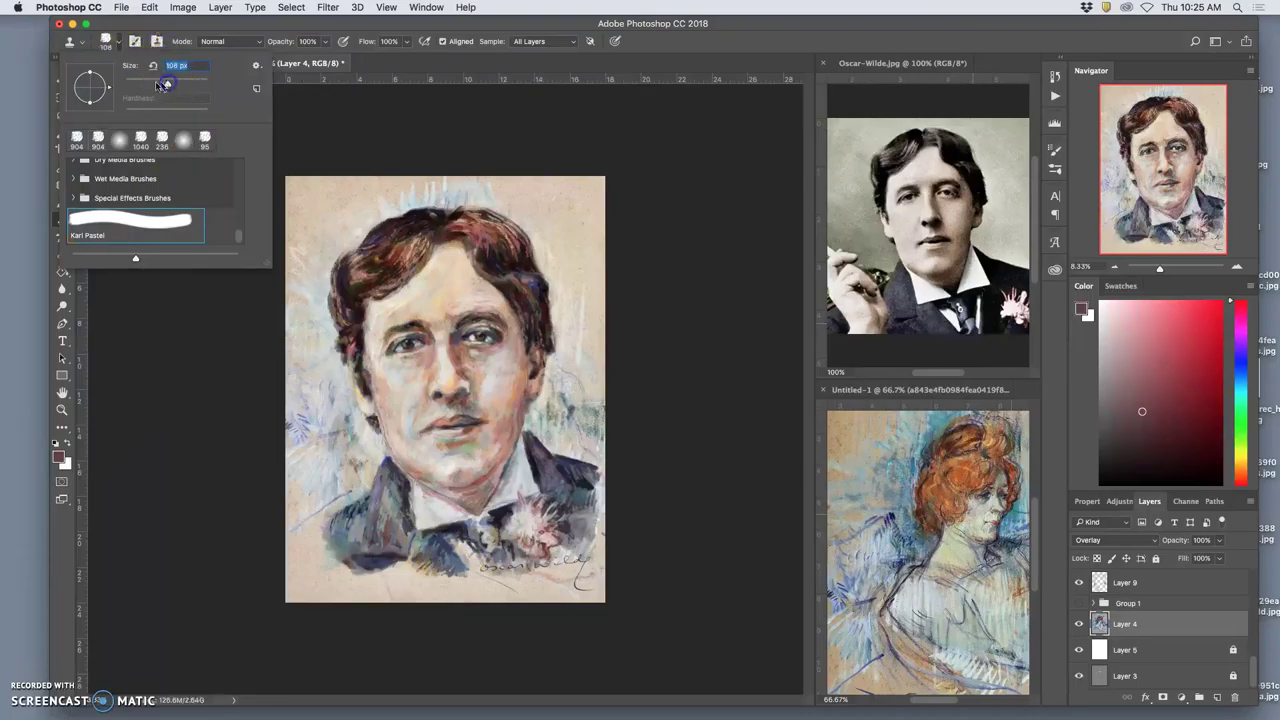
Enable Dual Brush for the Clone Stamp's pastel brush
{"action": "left_click", "coordinate": [1056, 150]}
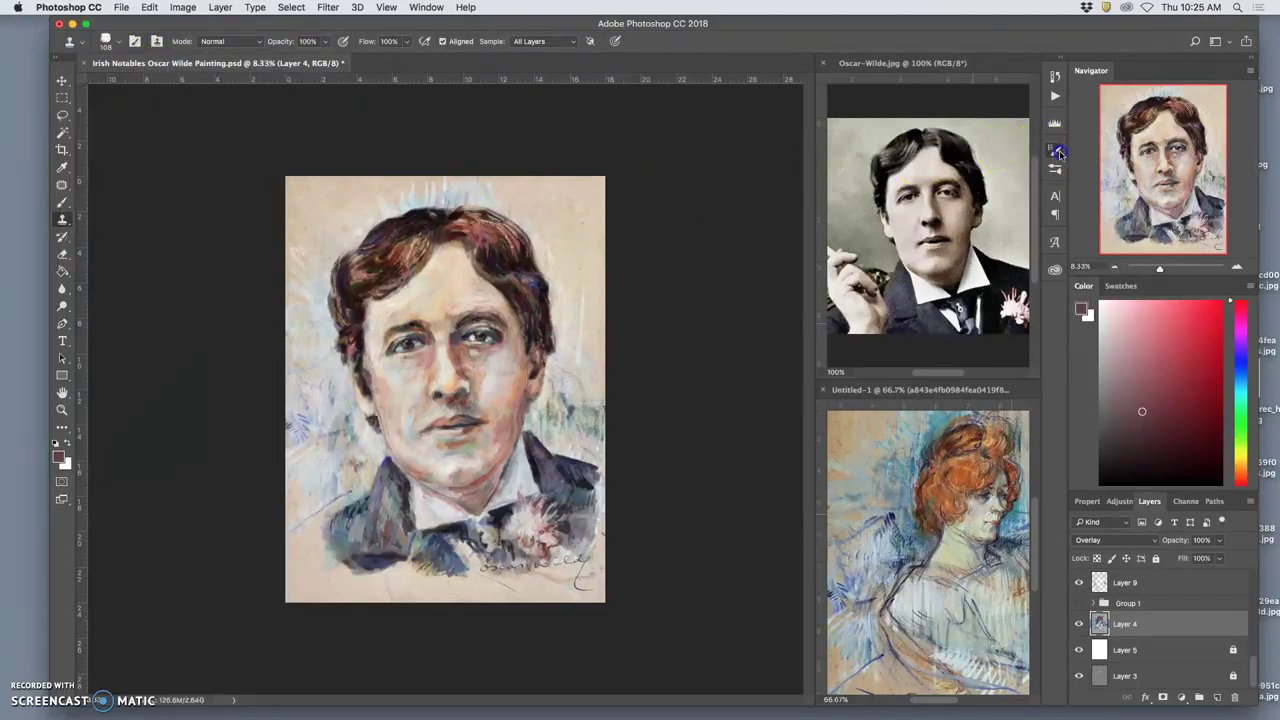
{"action": "left_click", "coordinate": [786, 200]}
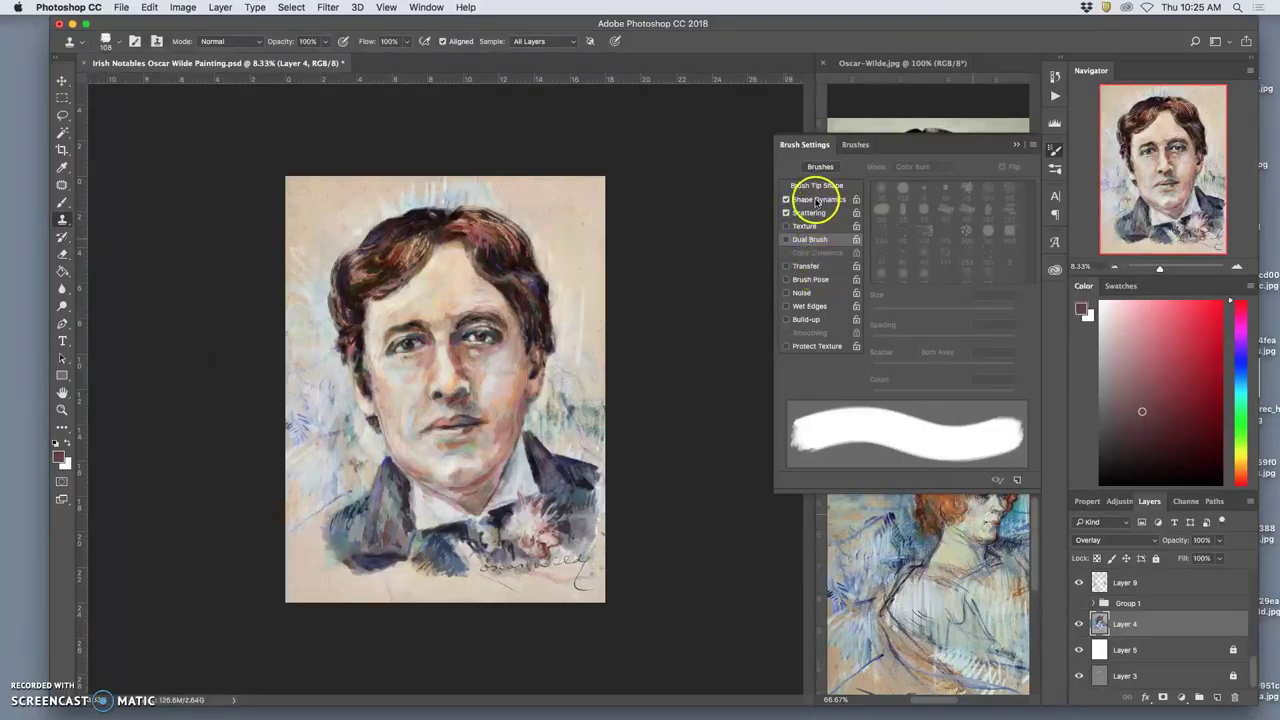
{"action": "left_click", "coordinate": [788, 241]}
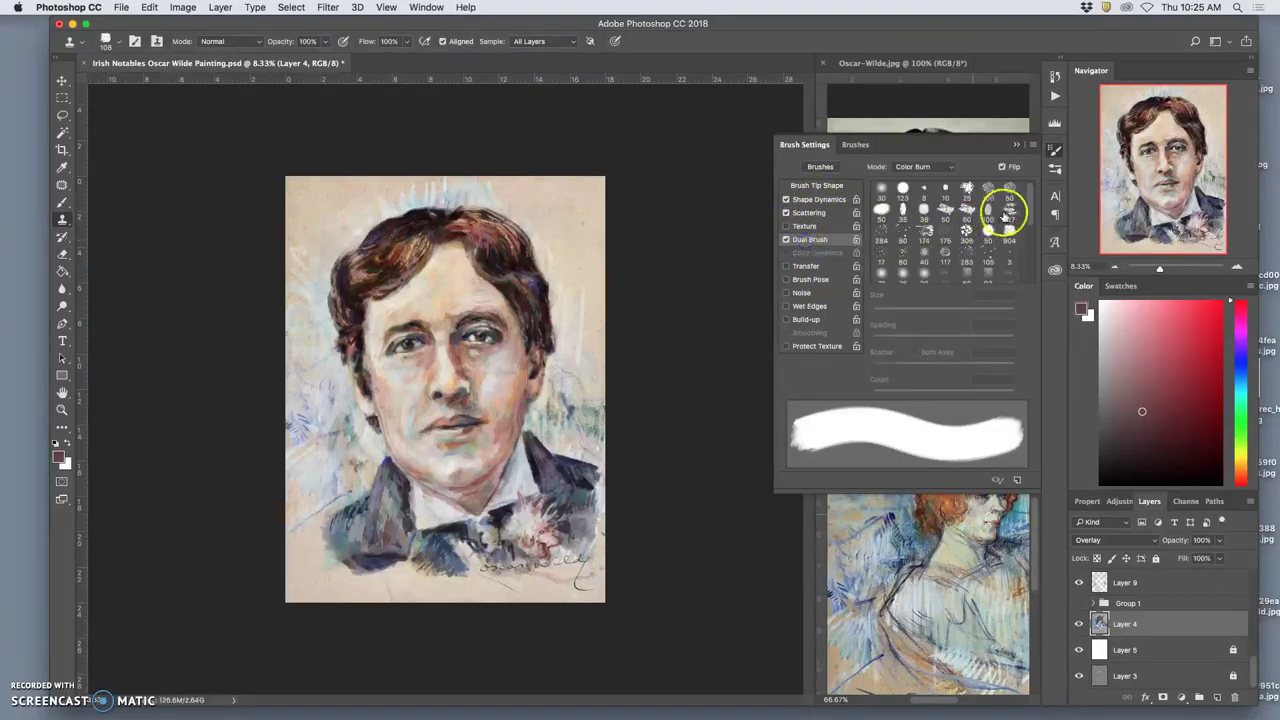
{"action": "left_click", "coordinate": [923, 198]}
Set the brush's Shape Dynamics to 46% size jitter with Pen Pressure control, 9% minimum diameter and 20% angle jitter
{"action": "left_click", "coordinate": [820, 200]}
{"action": "left_click", "coordinate": [936, 181]}
{"action": "left_click", "coordinate": [940, 194]}
{"action": "left_click", "coordinate": [944, 213]}
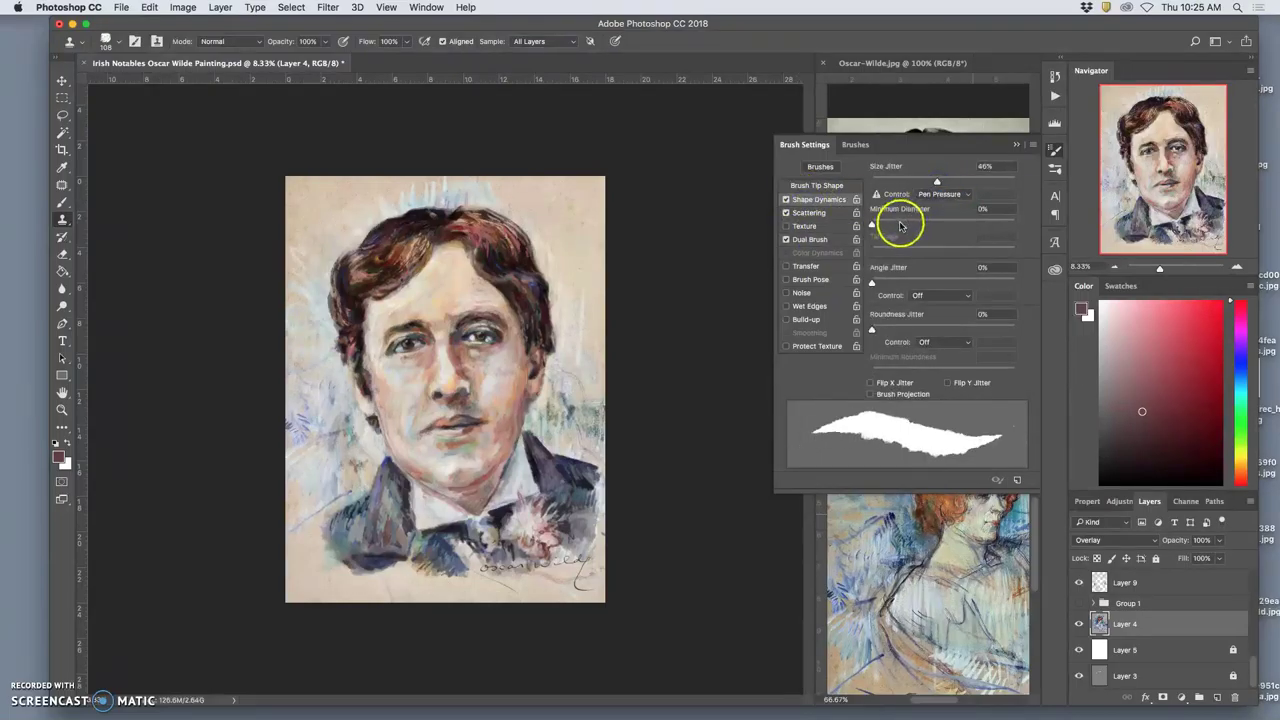
{"action": "left_click_drag", "start_coordinate": [872, 224], "coordinate": [885, 224]}
{"action": "left_click_drag", "start_coordinate": [888, 282], "coordinate": [899, 282]}
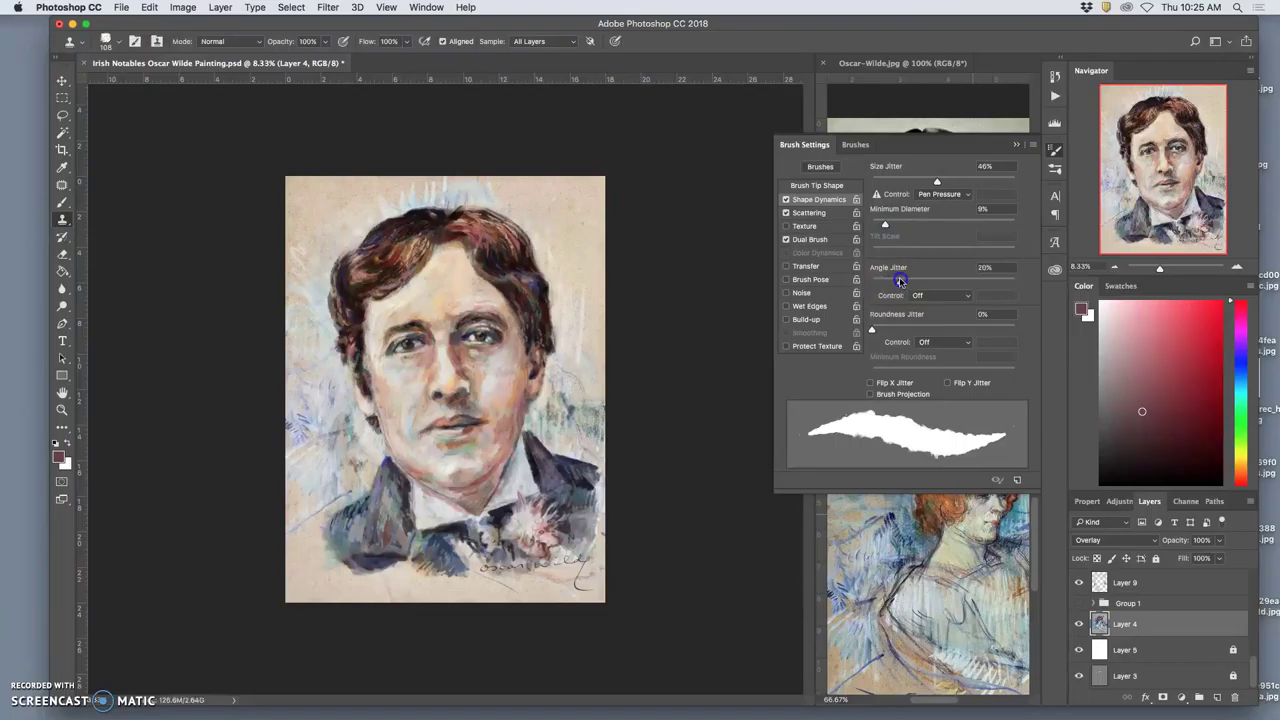
Set the brush's scatter to 93% and enlarge it to about 188 px
{"action": "left_click", "coordinate": [808, 214]}
{"action": "left_click_drag", "start_coordinate": [875, 183], "coordinate": [884, 182]}
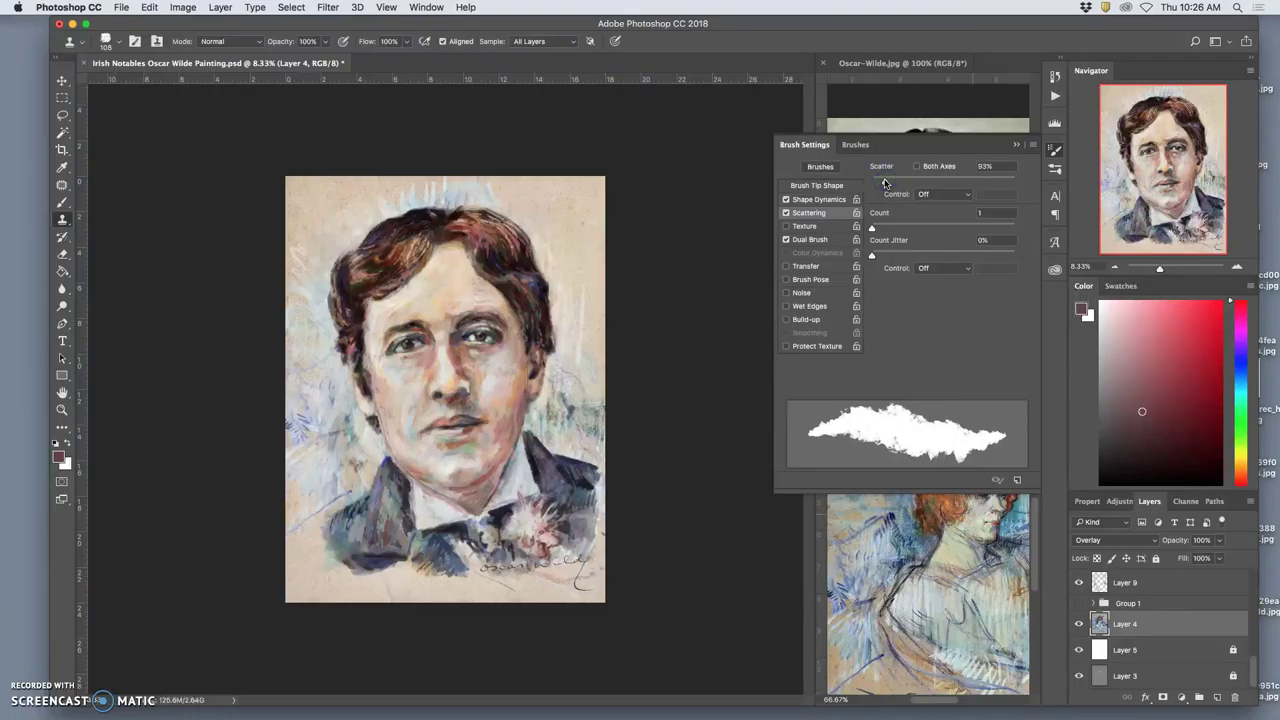
{"action": "left_click", "coordinate": [121, 44]}
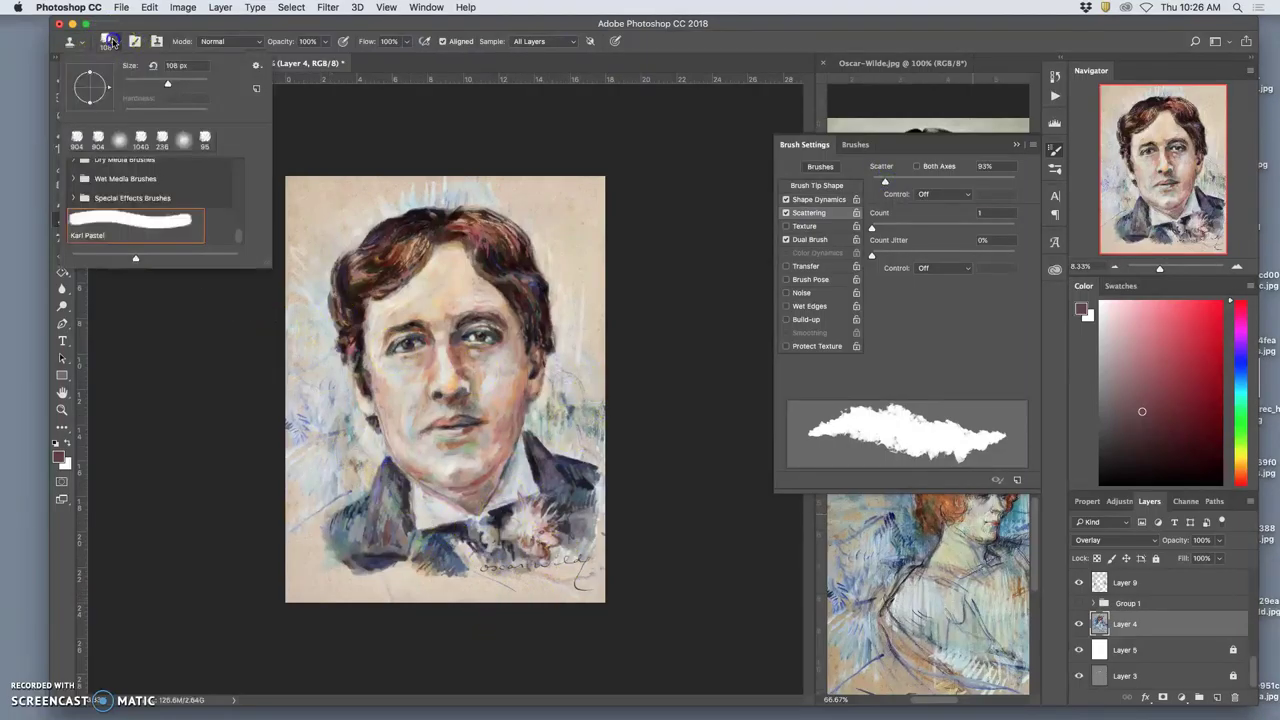
Set the Clone Stamp to sample Current Layer and clone clean background on Layer 4 beneath the jacket and signature
{"action": "left_click", "coordinate": [418, 576]}
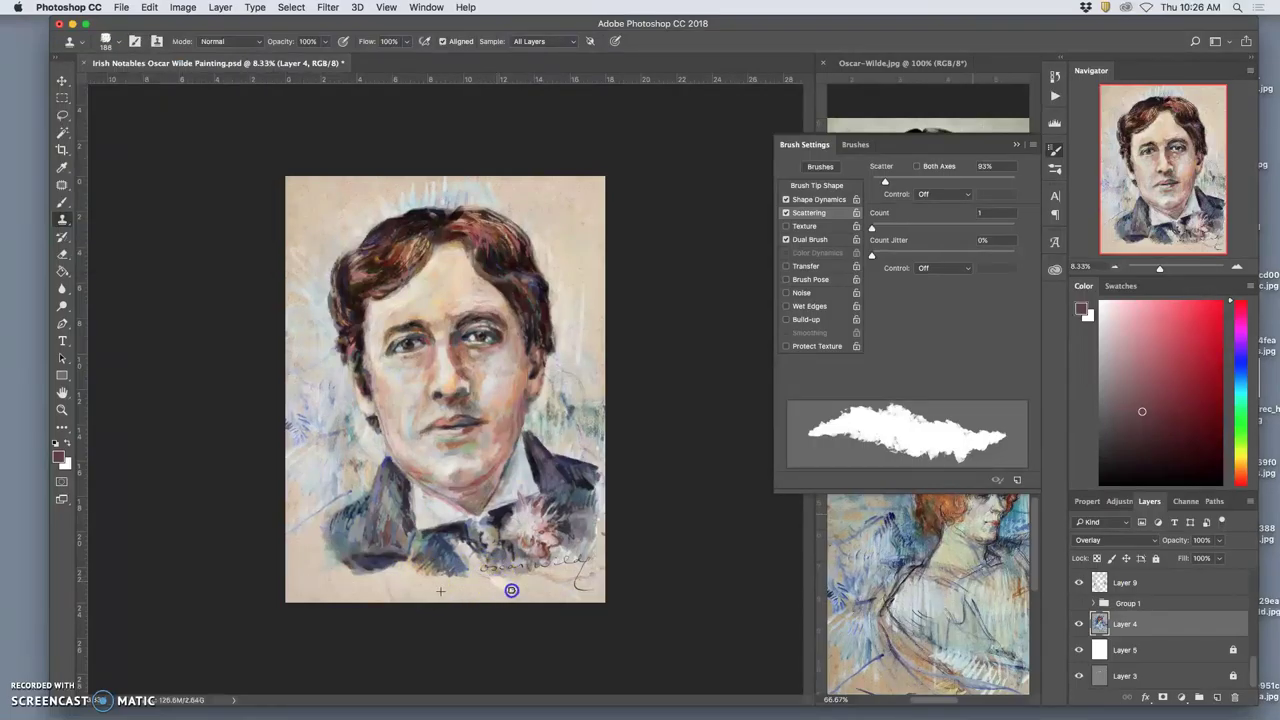
{"action": "left_click", "coordinate": [548, 41]}
{"action": "left_click", "coordinate": [556, 21]}
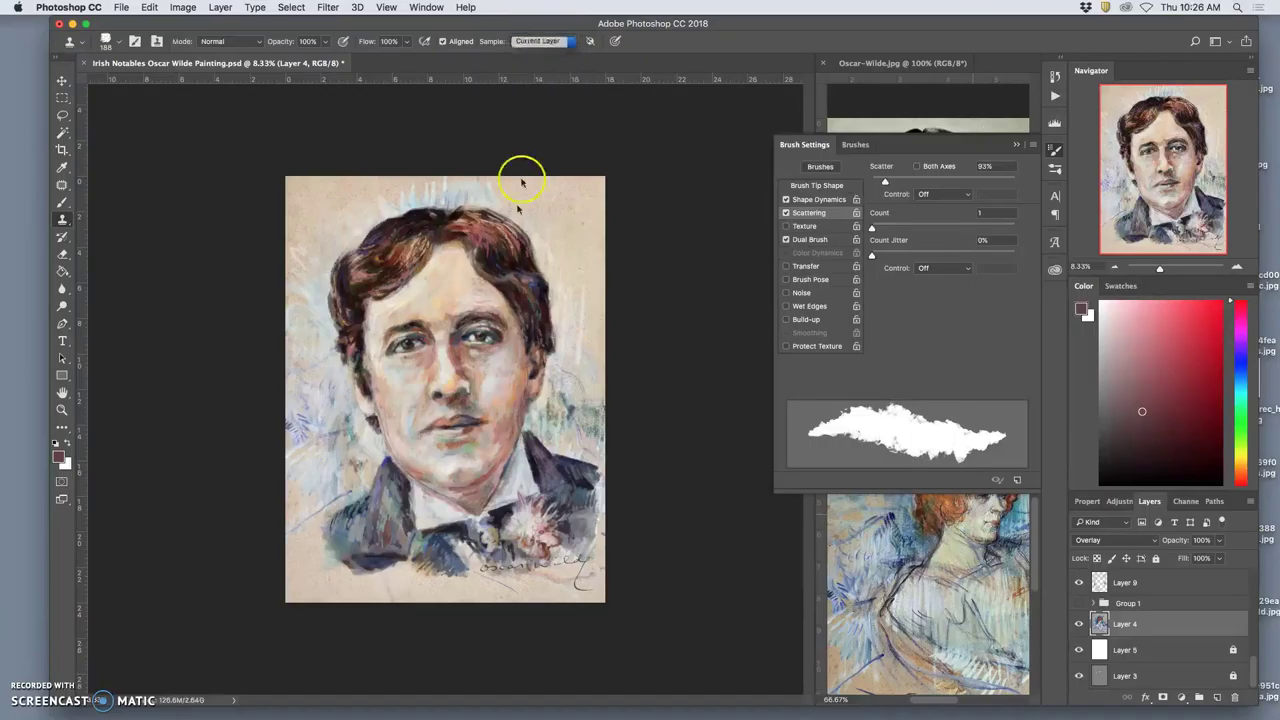
{"action": "left_click", "coordinate": [484, 577]}
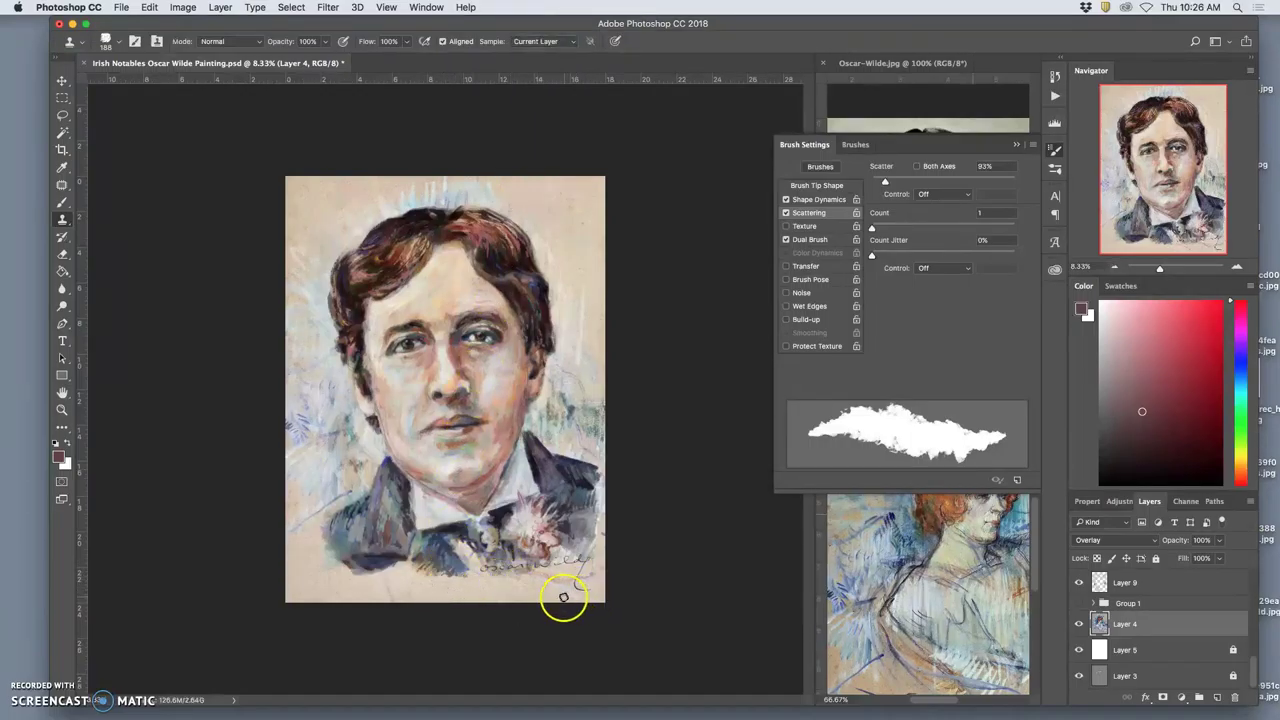
{"action": "left_click", "coordinate": [396, 595]}
{"action": "left_click", "coordinate": [484, 601]}
{"action": "left_click", "coordinate": [490, 588], "text": "alt"}
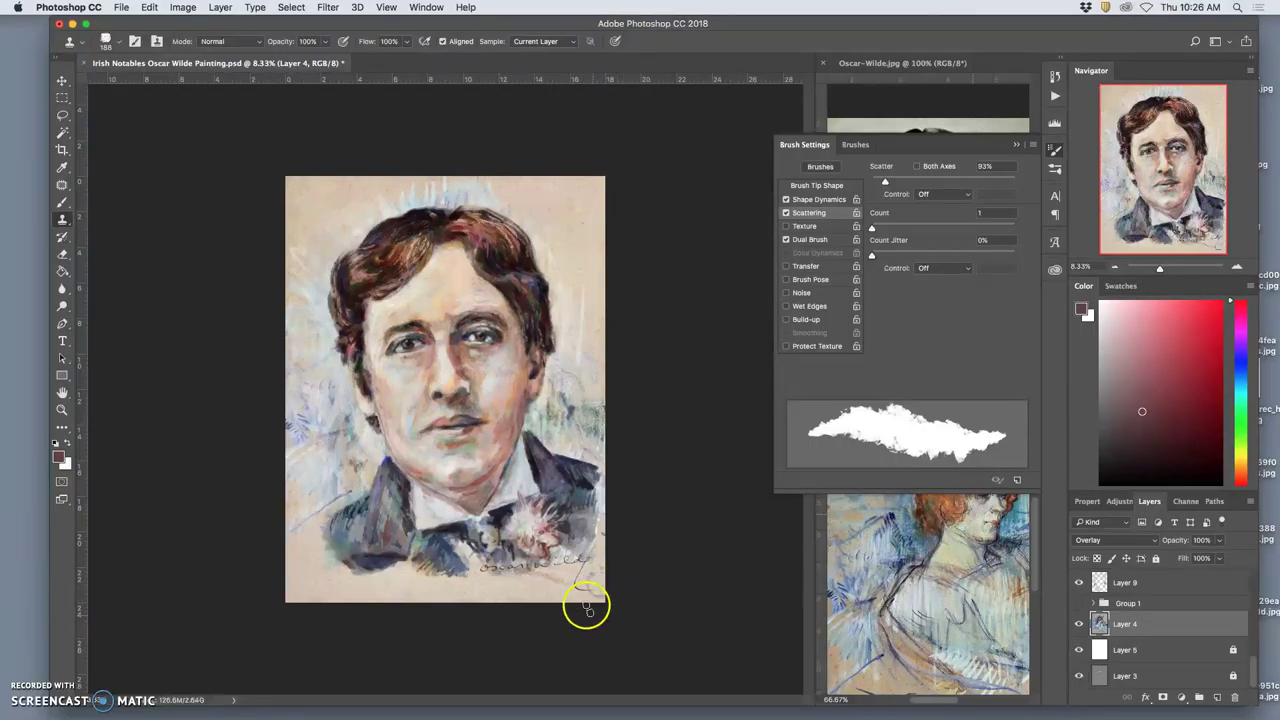
{"action": "left_click_drag", "start_coordinate": [518, 579], "coordinate": [486, 588]}
{"action": "left_click", "coordinate": [588, 594], "text": "alt"}
{"action": "left_click_drag", "start_coordinate": [564, 618], "coordinate": [560, 600]}
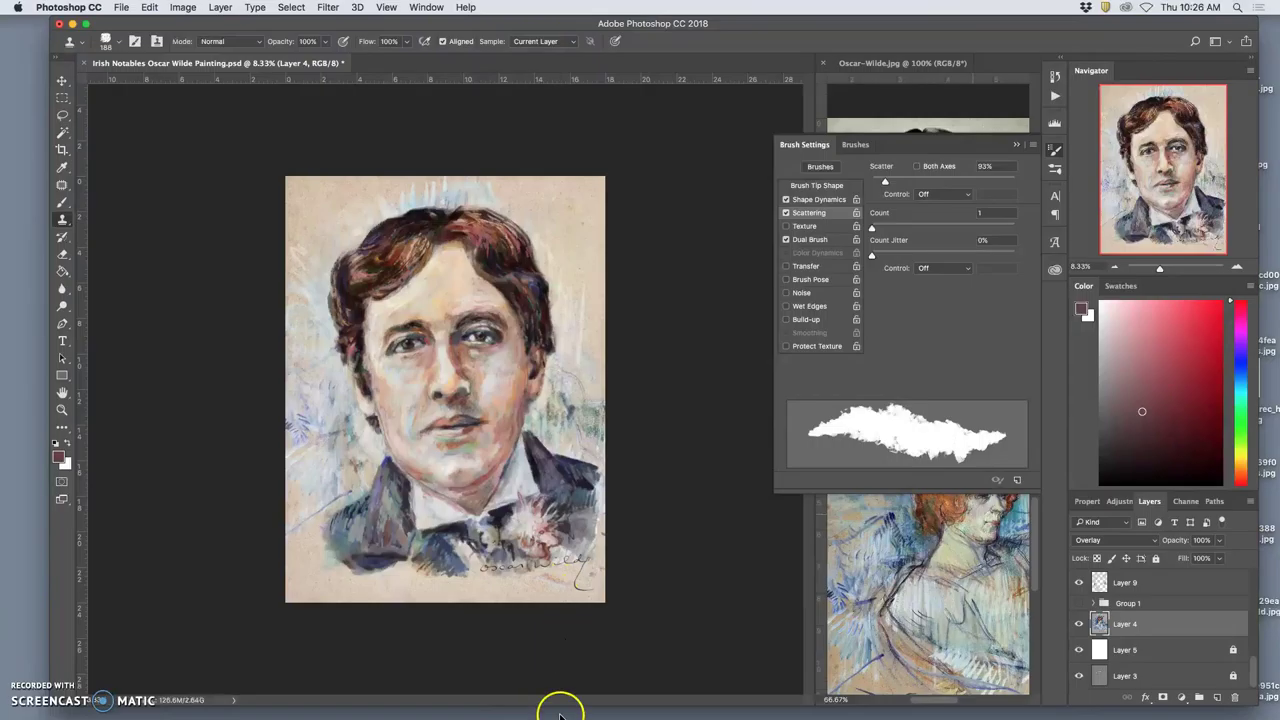
Nudge the signature on the Siganture layer slightly downward with the Move tool
{"action": "scroll", "coordinate": [1130, 620], "scroll_direction": "up", "scroll_amount": 5}
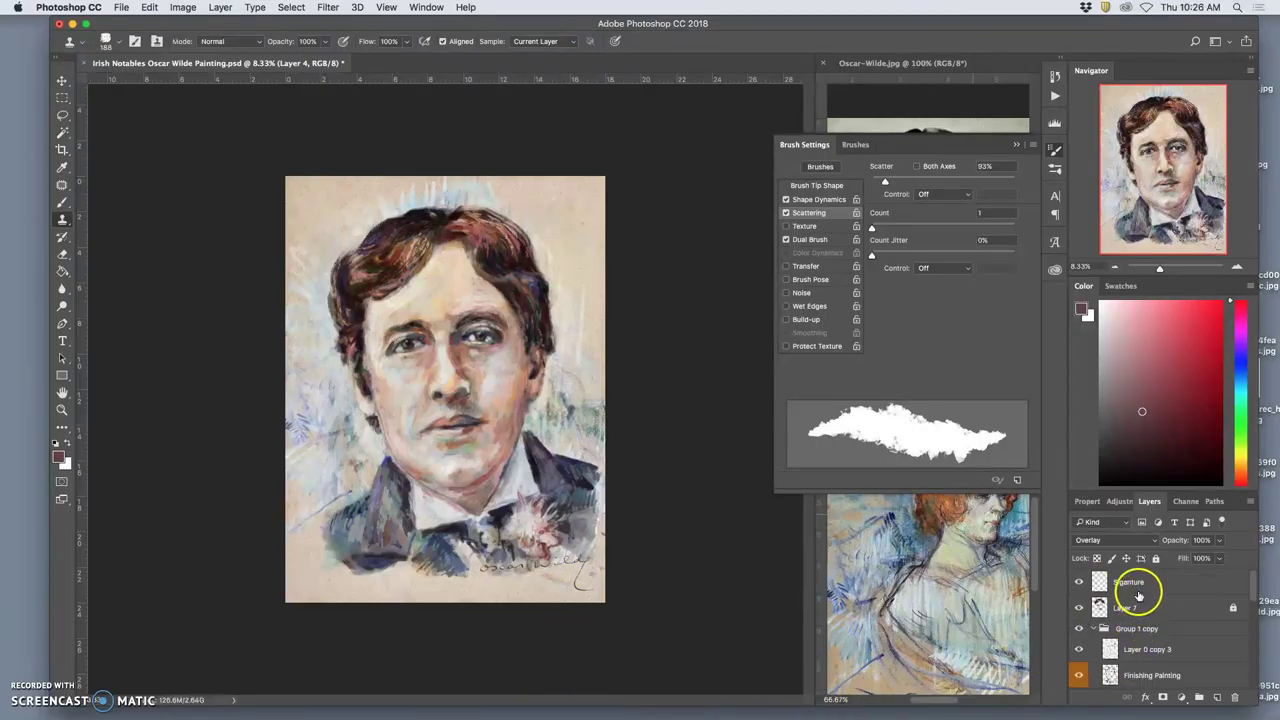
{"action": "left_click", "coordinate": [1136, 590]}
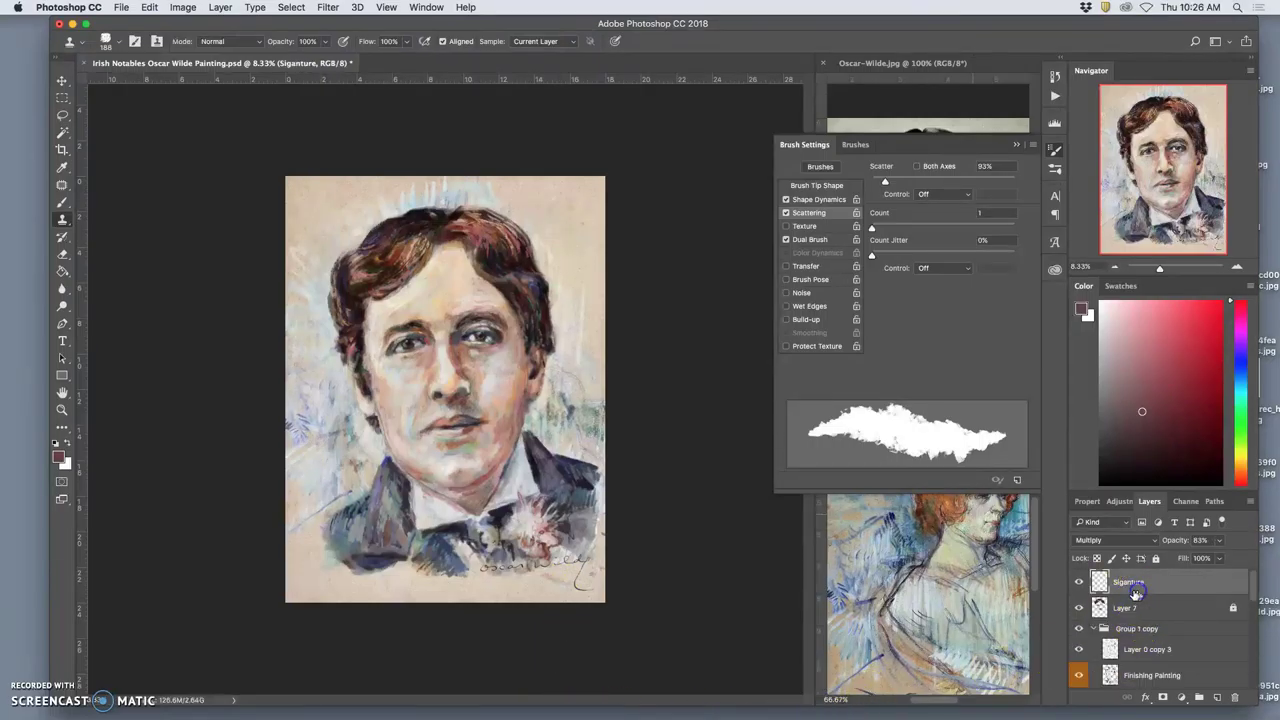
{"action": "left_click", "coordinate": [61, 80]}
{"action": "left_click_drag", "start_coordinate": [514, 561], "coordinate": [514, 564]}
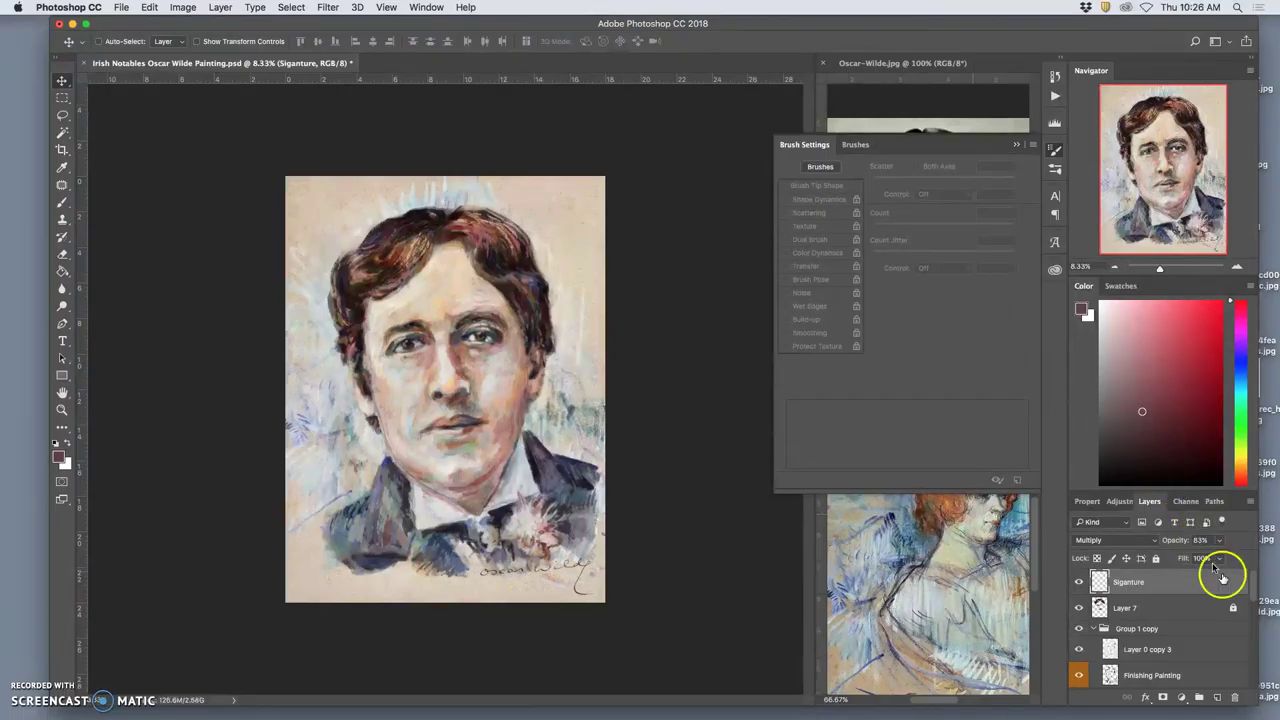
Toggle the visibility of the painting layers in Group 1 copy to find which ones hold paint around the signature
{"action": "scroll", "coordinate": [1253, 593], "scroll_direction": "down", "scroll_amount": 3}
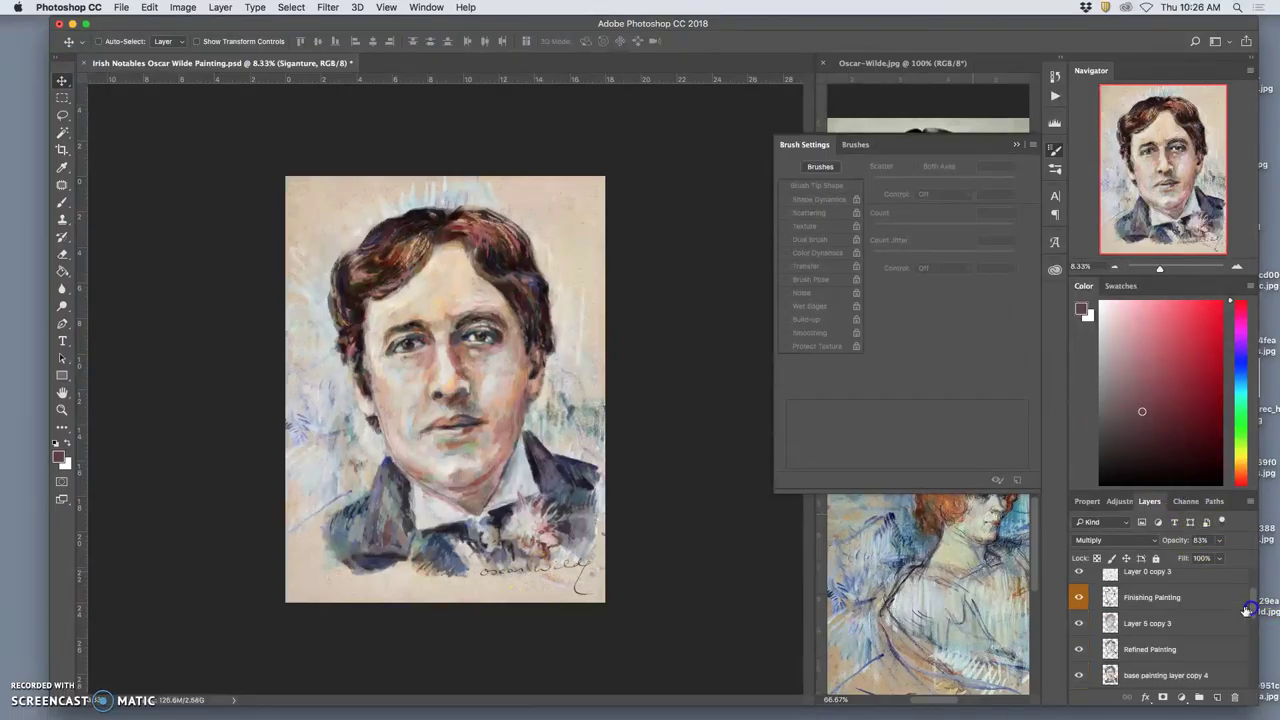
{"action": "left_click", "coordinate": [1080, 649]}
{"action": "left_click", "coordinate": [1080, 649]}
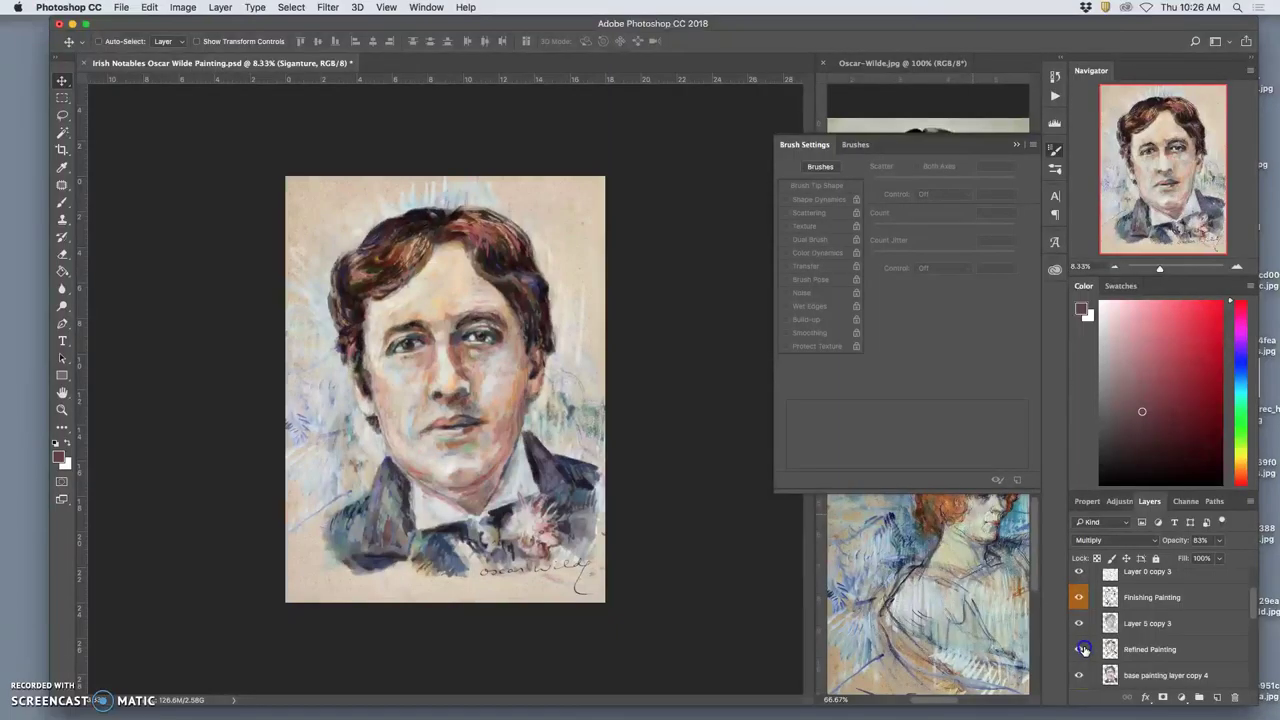
{"action": "left_click", "coordinate": [1084, 649]}
{"action": "left_click", "coordinate": [1084, 648]}
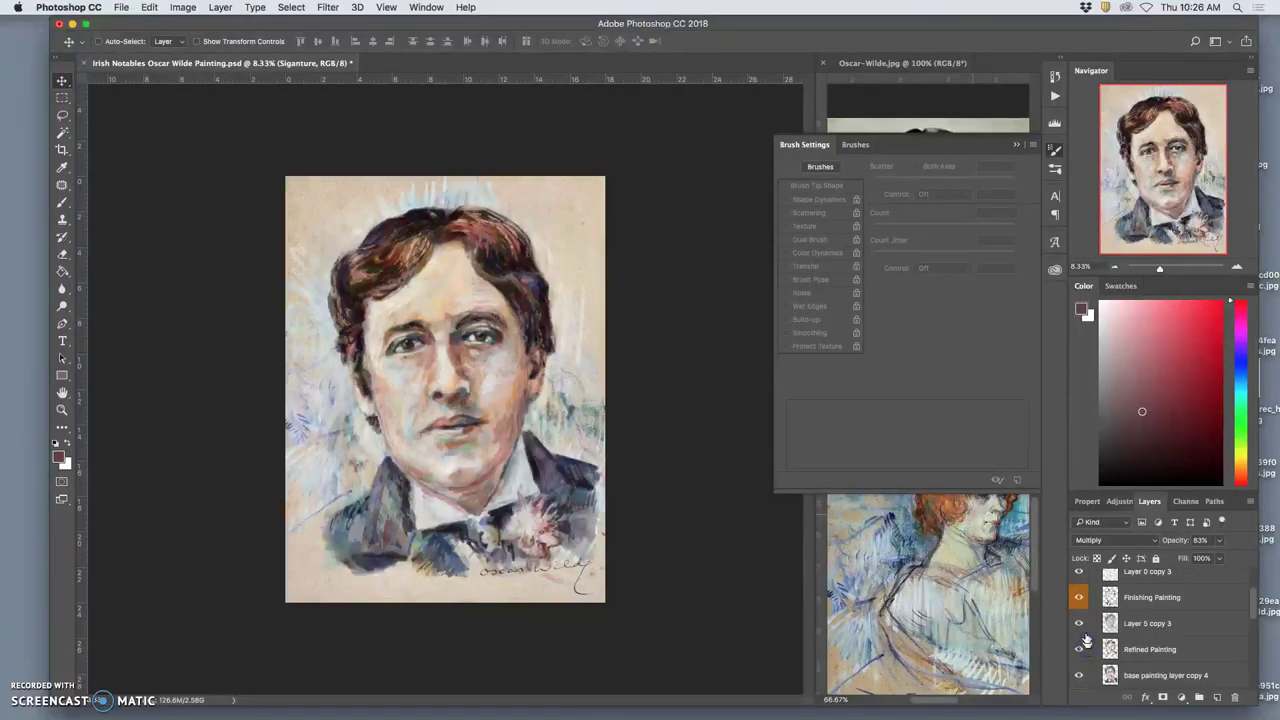
{"action": "left_click", "coordinate": [1081, 624]}
{"action": "left_click", "coordinate": [1081, 624]}
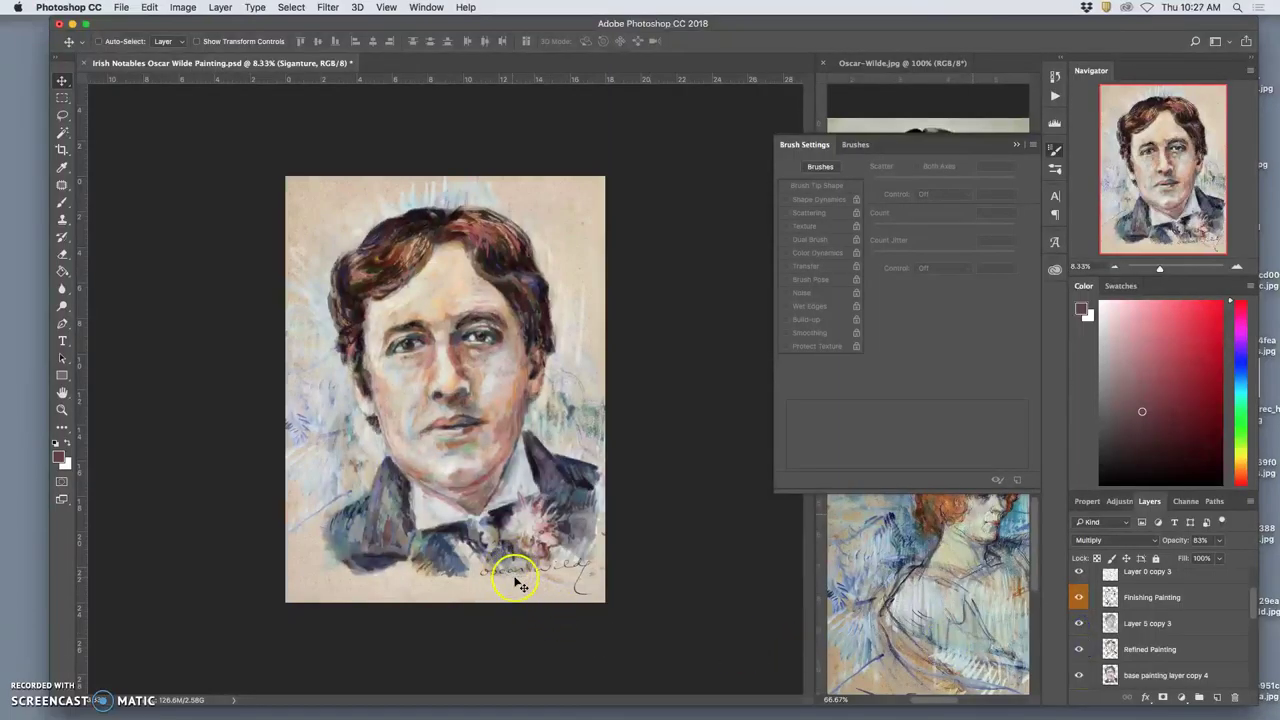
{"action": "left_click", "coordinate": [1080, 597]}
{"action": "left_click", "coordinate": [1080, 597]}
{"action": "left_click", "coordinate": [1081, 675]}
{"action": "left_click", "coordinate": [1081, 675]}
{"action": "scroll", "coordinate": [1254, 615], "scroll_direction": "down", "scroll_amount": 1}
{"action": "left_click", "coordinate": [1080, 676]}
{"action": "left_click", "coordinate": [1080, 676]}
Erase paint beneath the signature on base painting layer copy 3
{"action": "left_click", "coordinate": [1170, 676]}
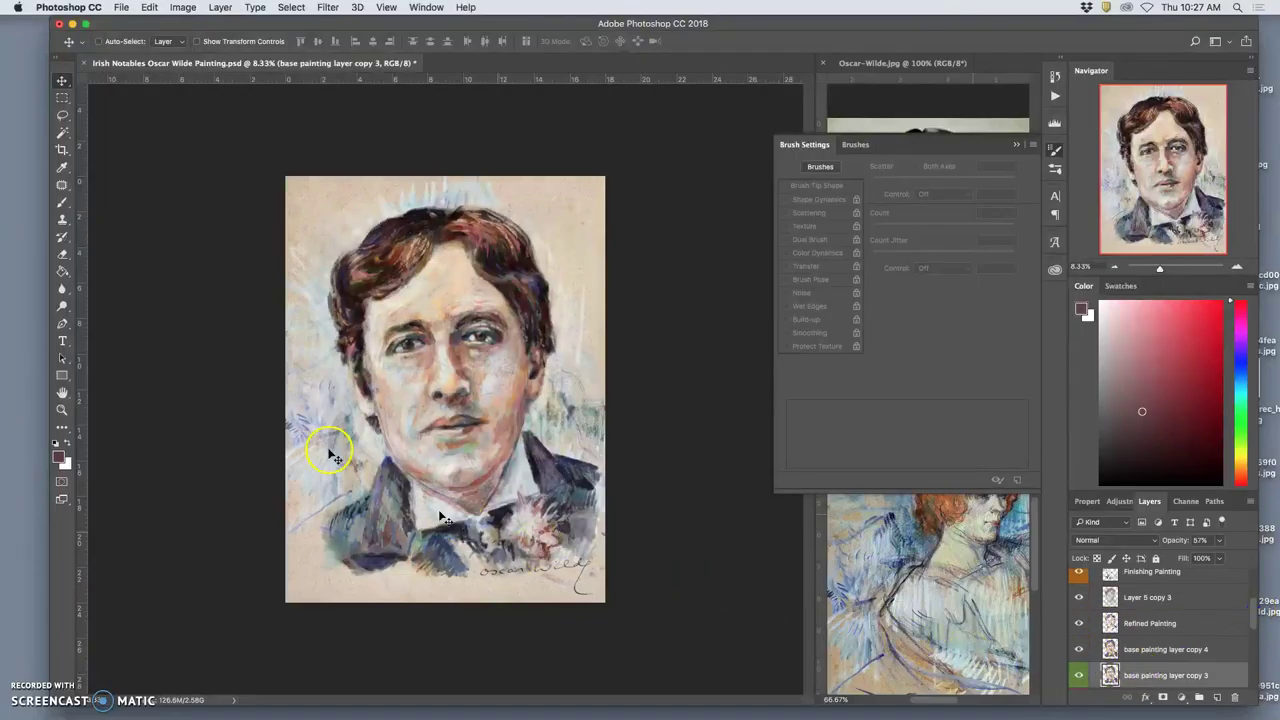
{"action": "left_click", "coordinate": [62, 257]}
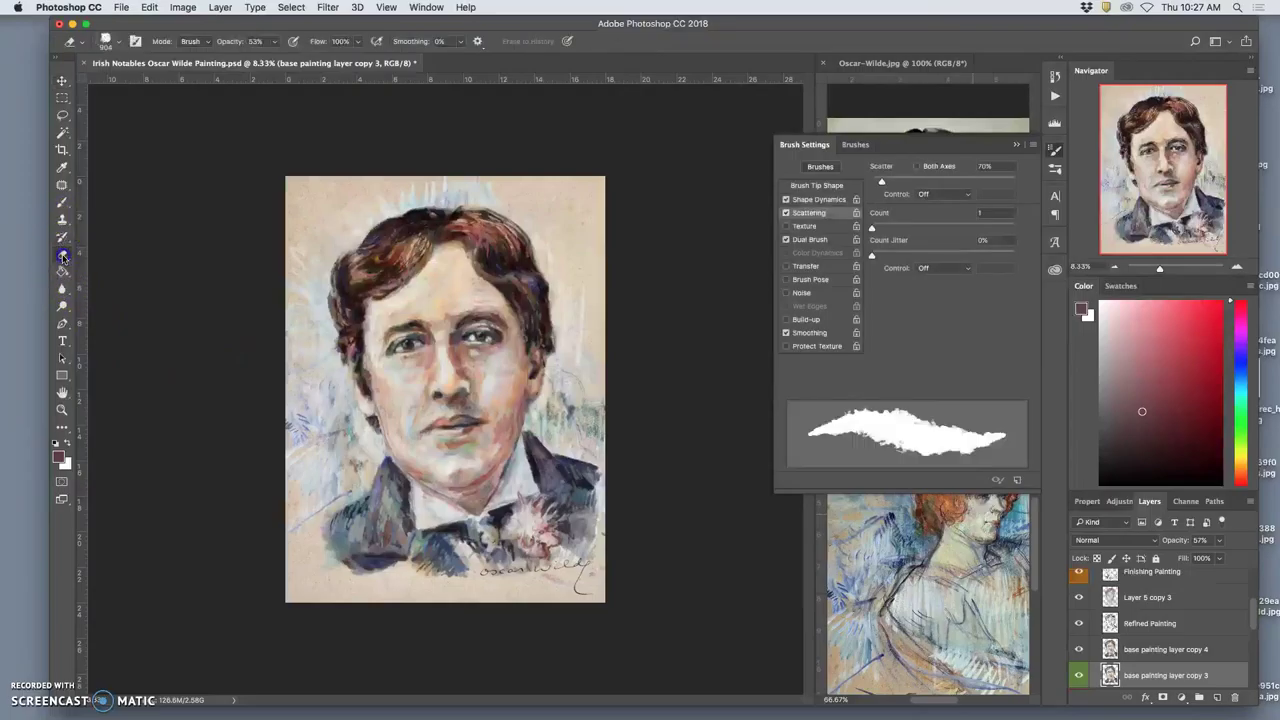
{"action": "mouse_move", "coordinate": [475, 577]}
{"action": "left_mouse_down"}
{"action": "mouse_move", "coordinate": [557, 580]}
{"action": "mouse_move", "coordinate": [520, 572]}
{"action": "mouse_move", "coordinate": [543, 586]}
{"action": "left_mouse_up"}
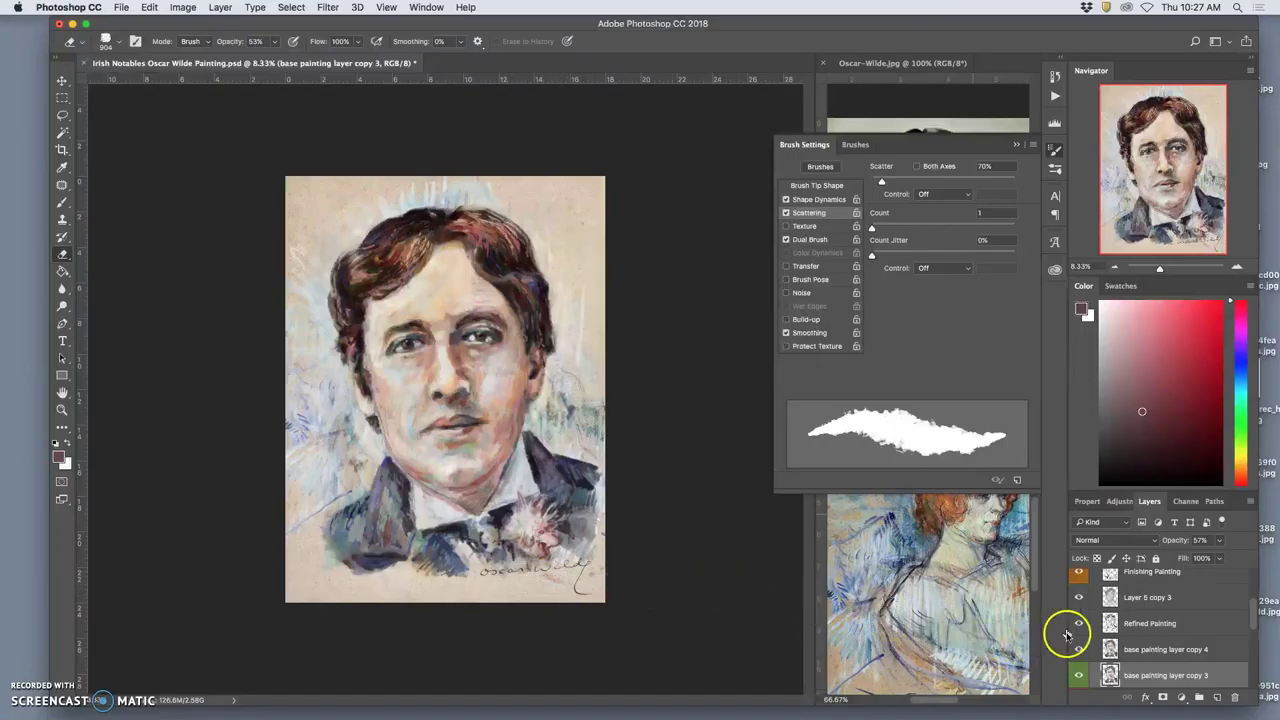
Clone clean background from below the signature over its end stroke on Layer 4 with the Clone Stamp
{"action": "scroll", "coordinate": [1255, 615], "scroll_direction": "down", "scroll_amount": 3}
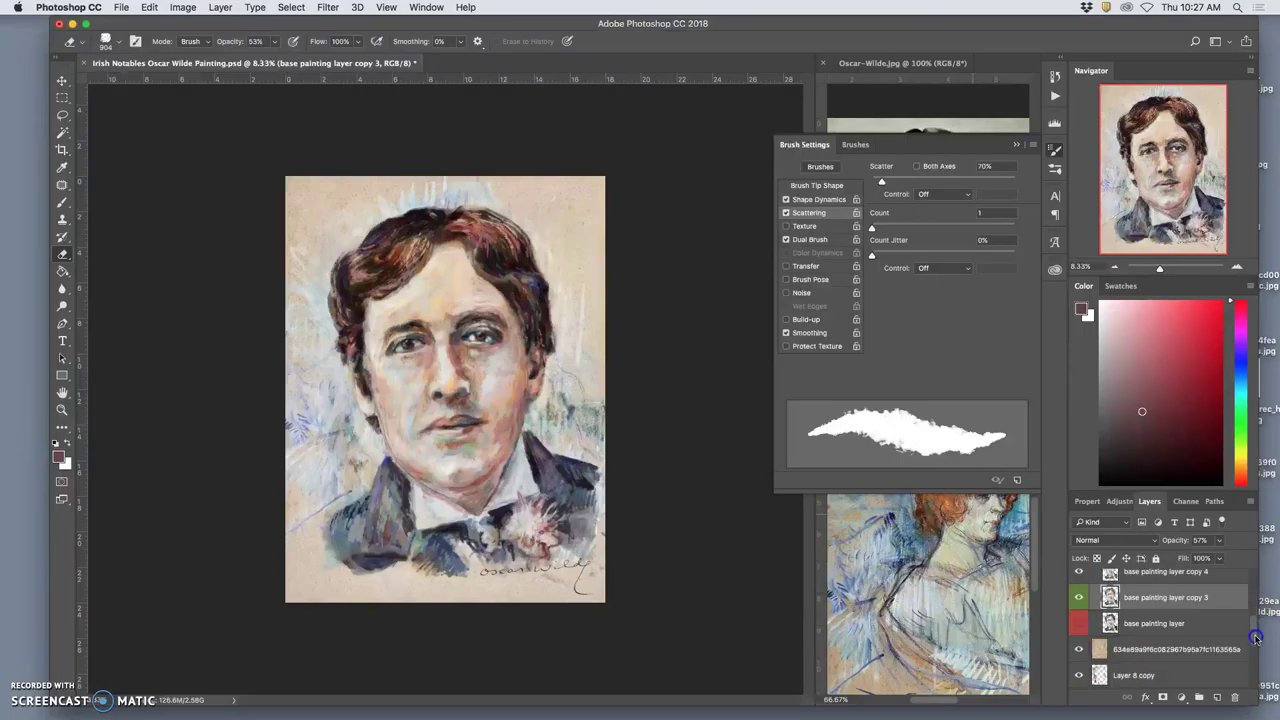
{"action": "scroll", "coordinate": [1224, 645], "scroll_direction": "down", "scroll_amount": 3}
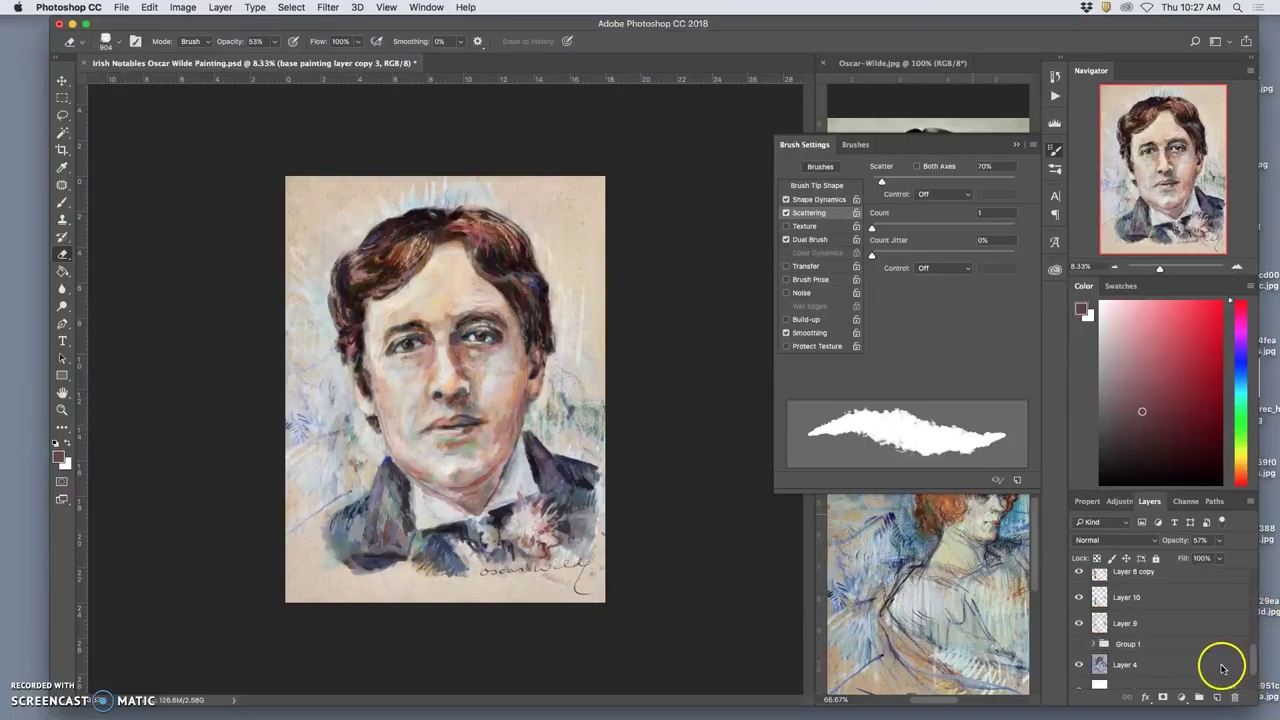
{"action": "left_click", "coordinate": [1190, 666]}
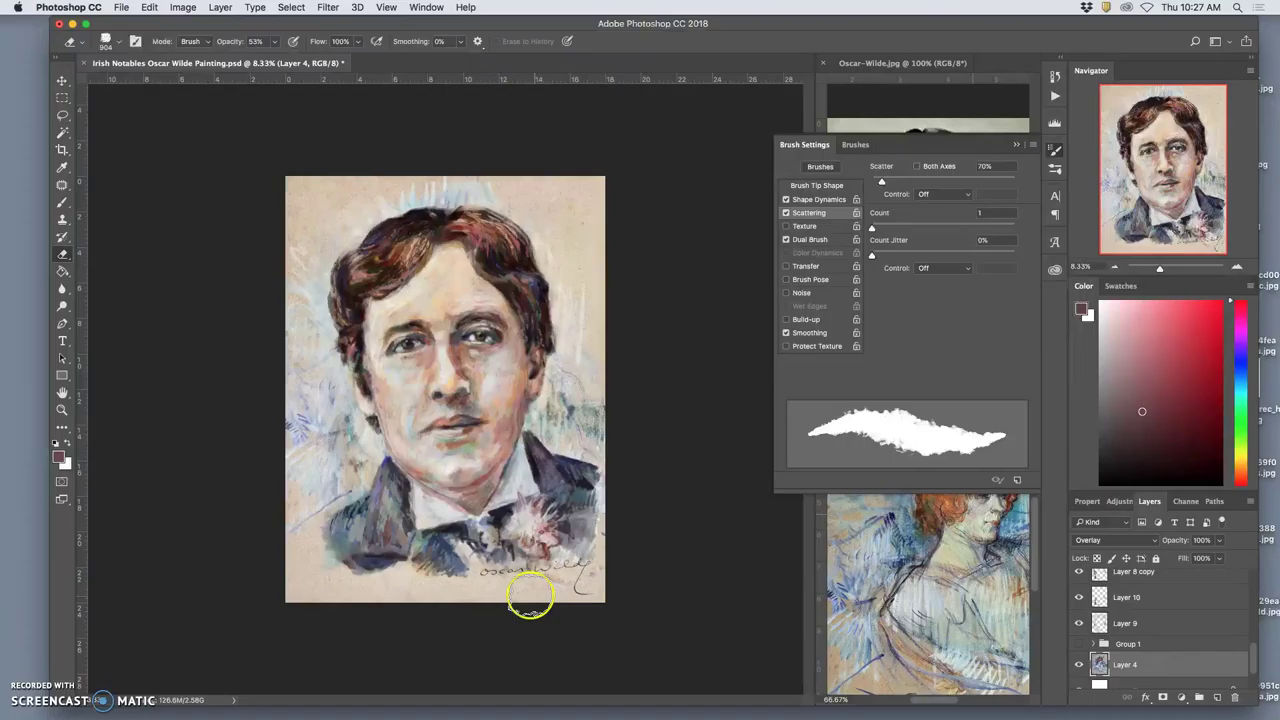
{"action": "left_click", "coordinate": [62, 220]}
{"action": "left_click", "coordinate": [503, 589], "text": "alt"}
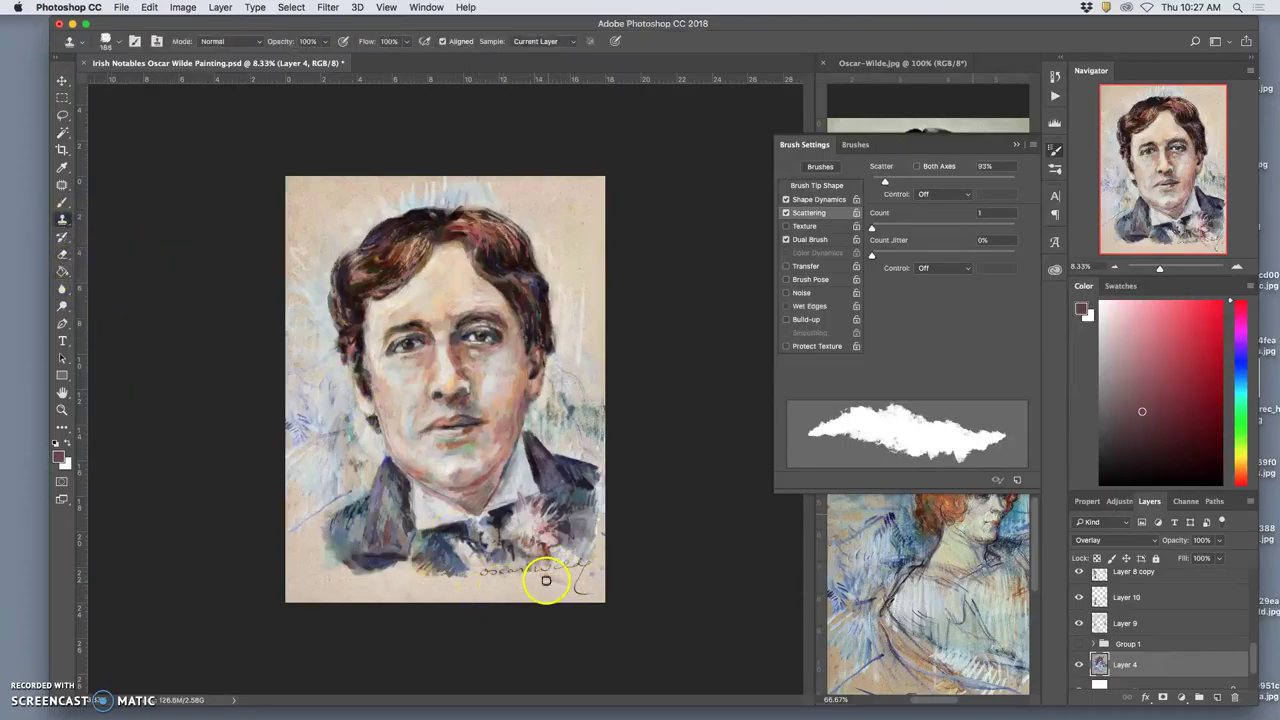
{"action": "left_click", "coordinate": [589, 582]}
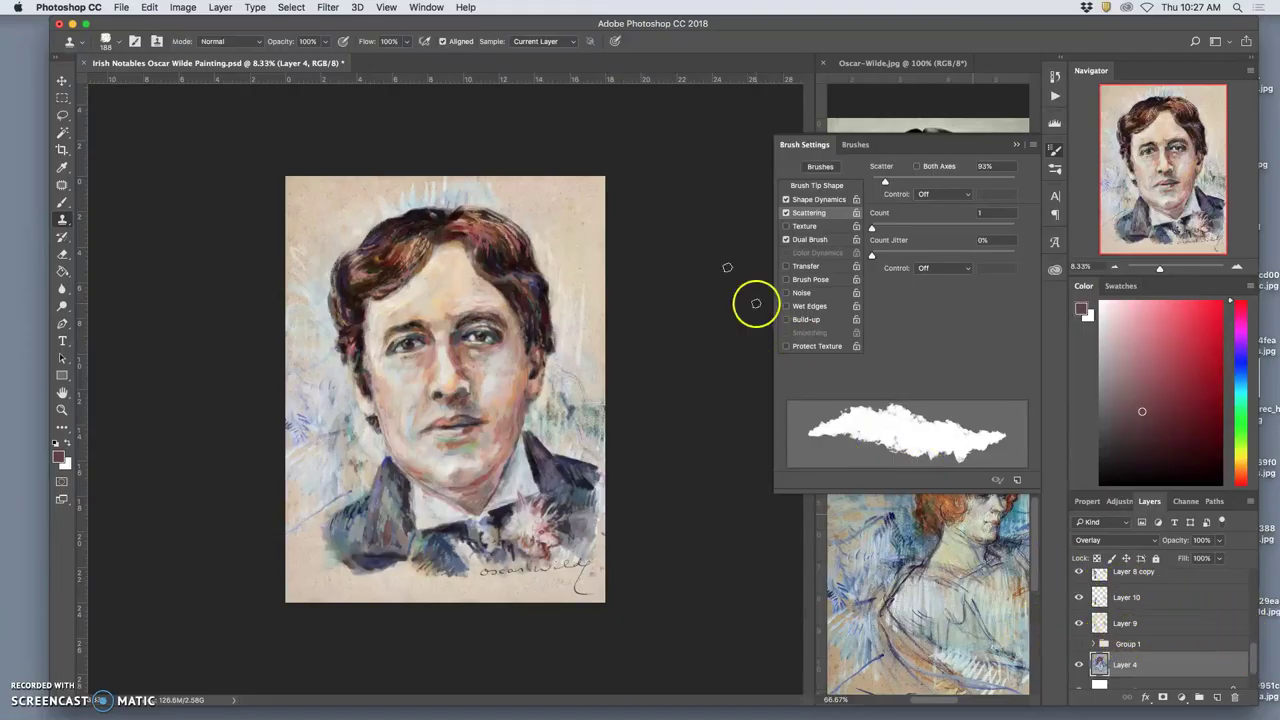
Set the Clone Stamp to sample Current & Below and clone background over the signature's start on base painting layer copy 3
{"action": "left_click", "coordinate": [573, 42]}
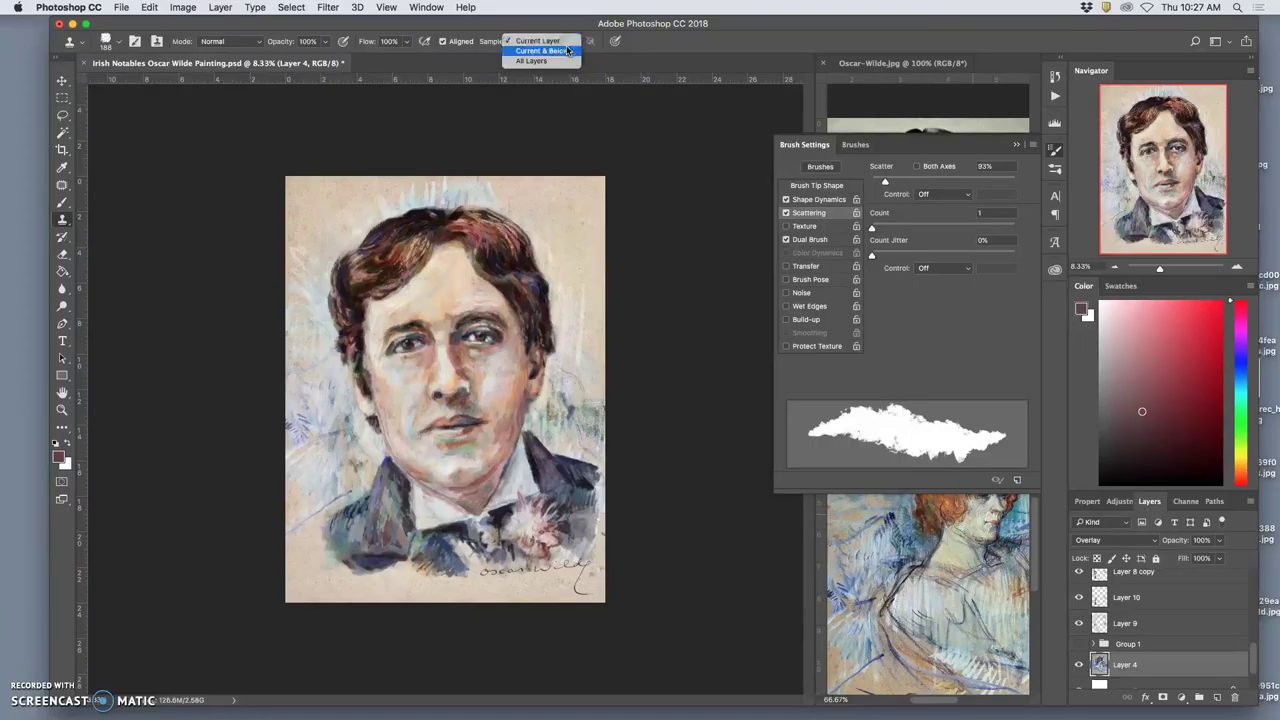
{"action": "left_click", "coordinate": [540, 44]}
{"action": "left_click_drag", "start_coordinate": [1254, 663], "coordinate": [1255, 632]}
{"action": "left_click", "coordinate": [1168, 598]}
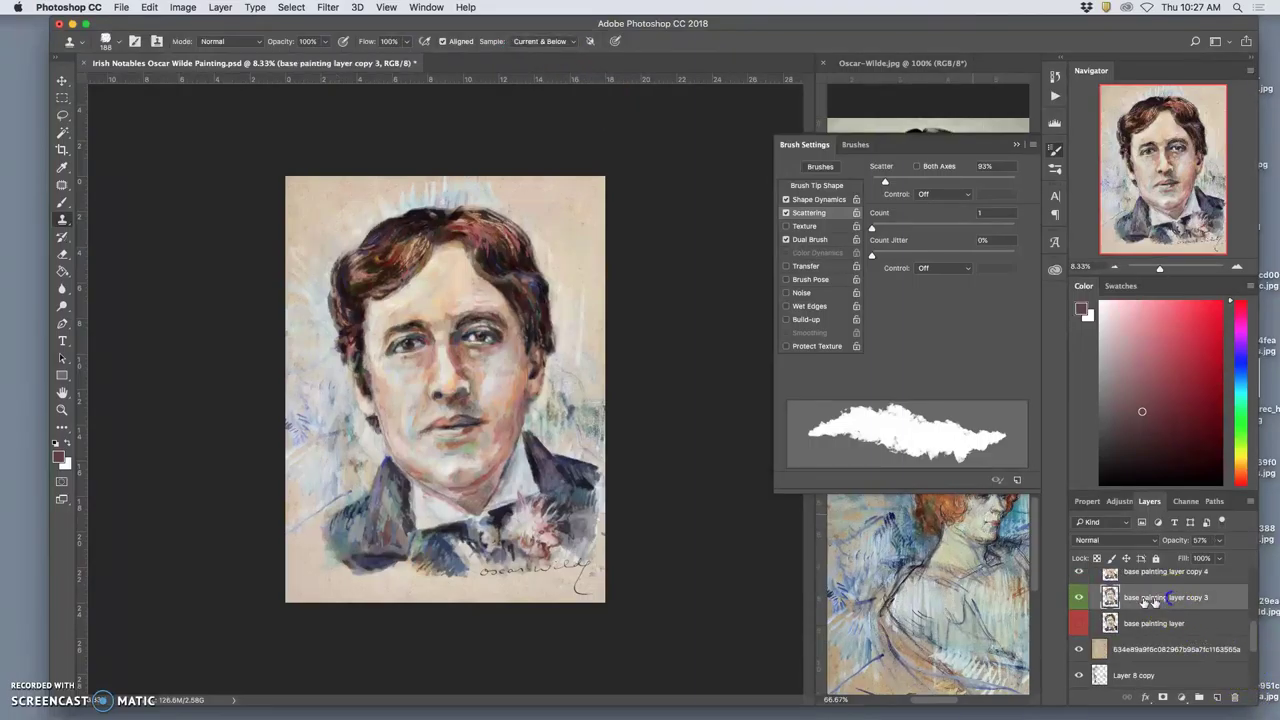
{"action": "left_click", "coordinate": [528, 583], "text": "alt"}
{"action": "left_click_drag", "start_coordinate": [494, 565], "coordinate": [500, 571]}
Clone clean background around the whole signature on the Refined Painting layer
{"action": "left_click", "coordinate": [1160, 572]}
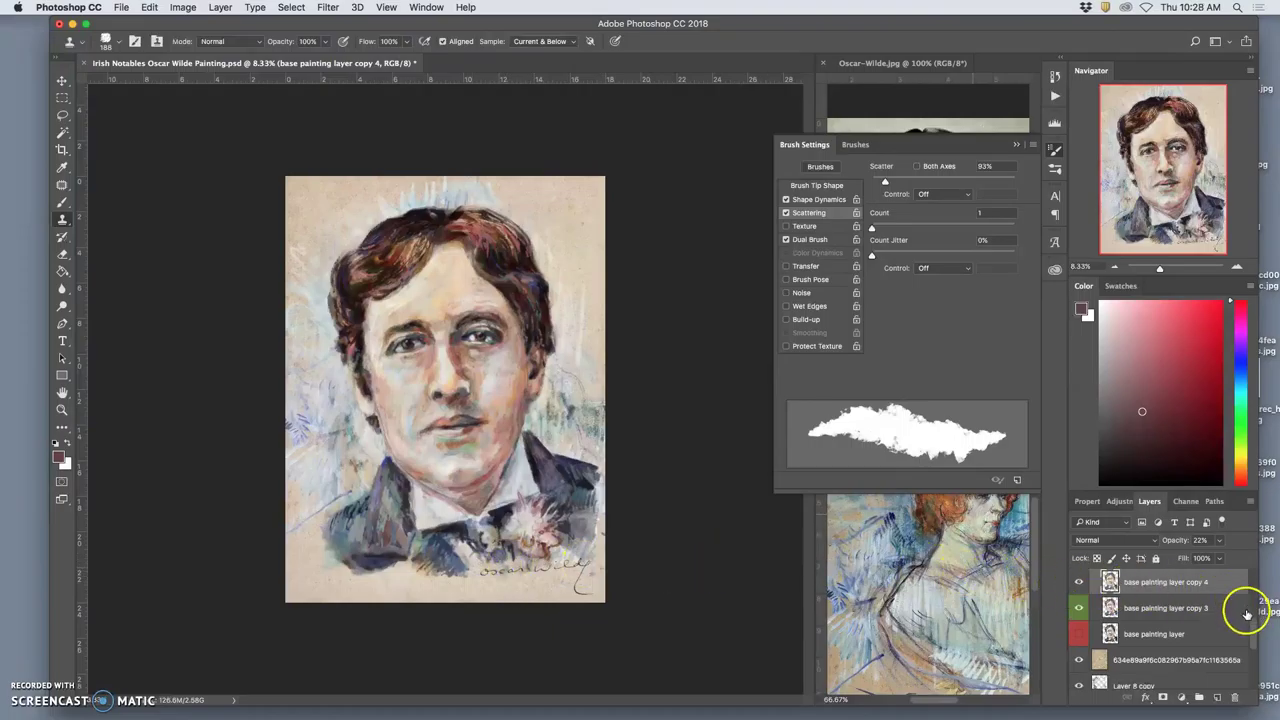
{"action": "scroll", "coordinate": [1256, 622], "scroll_direction": "down", "scroll_amount": 1}
{"action": "scroll", "coordinate": [1256, 622], "scroll_direction": "up", "scroll_amount": 5}
{"action": "left_click", "coordinate": [1200, 597]}
{"action": "left_click", "coordinate": [549, 591], "text": "alt"}
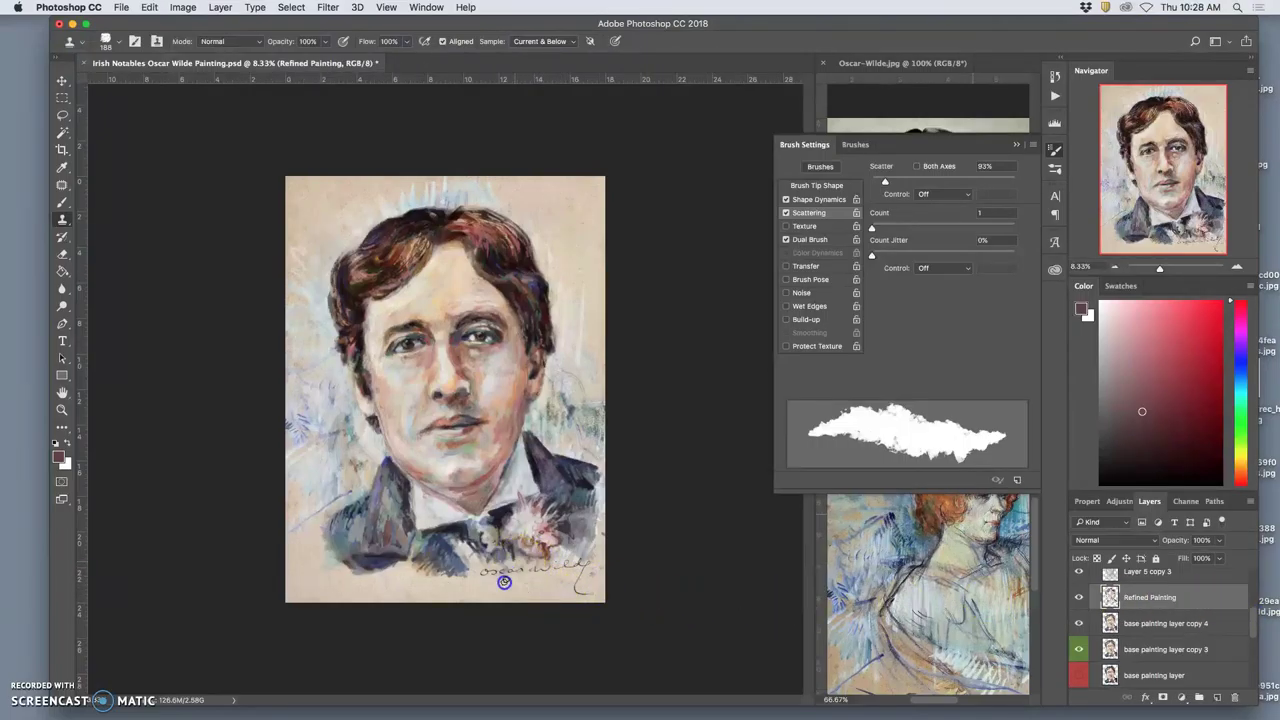
{"action": "mouse_move", "coordinate": [495, 580]}
{"action": "left_mouse_down"}
{"action": "mouse_move", "coordinate": [505, 555]}
{"action": "mouse_move", "coordinate": [560, 563]}
{"action": "left_mouse_up"}
{"action": "left_click_drag", "start_coordinate": [594, 570], "coordinate": [465, 588]}
Lower the Clone Stamp opacity to 67% and soften the jacket's bottom edge on the Refined Painting layer
{"action": "left_click", "coordinate": [327, 41]}
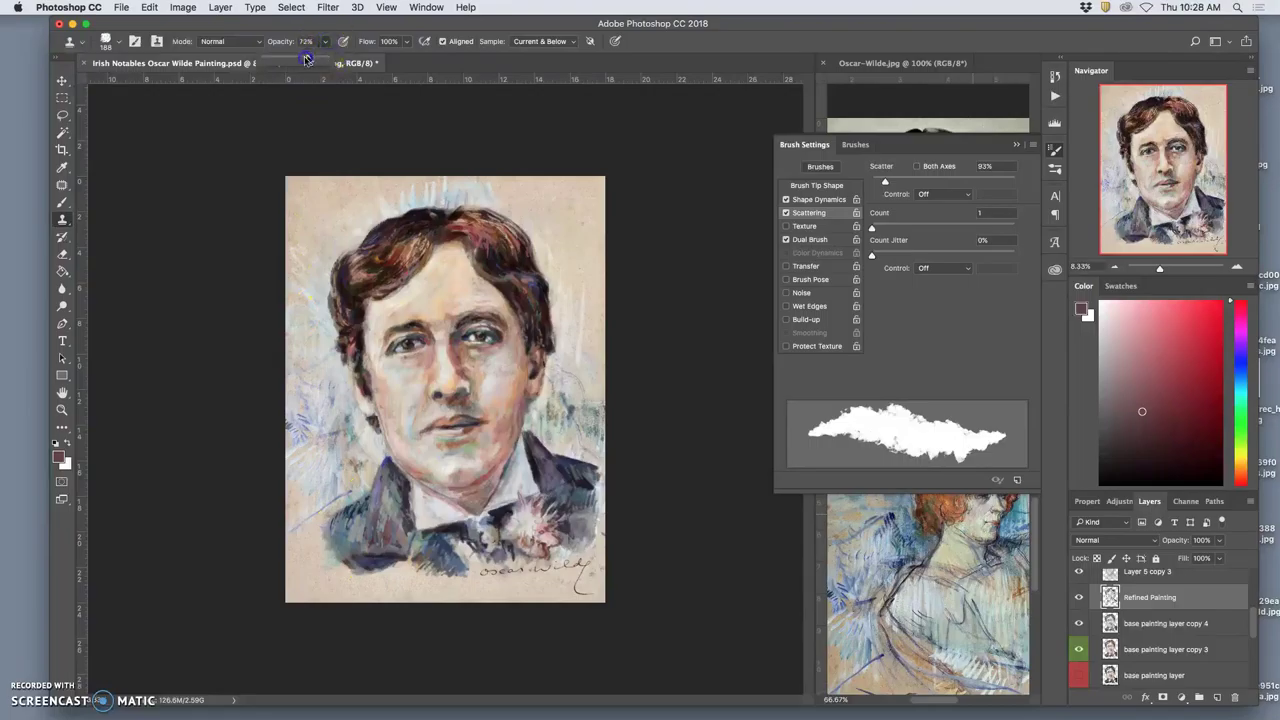
{"action": "left_click", "coordinate": [424, 570]}
{"action": "mouse_move", "coordinate": [432, 576]}
{"action": "left_mouse_down"}
{"action": "mouse_move", "coordinate": [395, 579]}
{"action": "mouse_move", "coordinate": [432, 577]}
{"action": "left_mouse_up"}
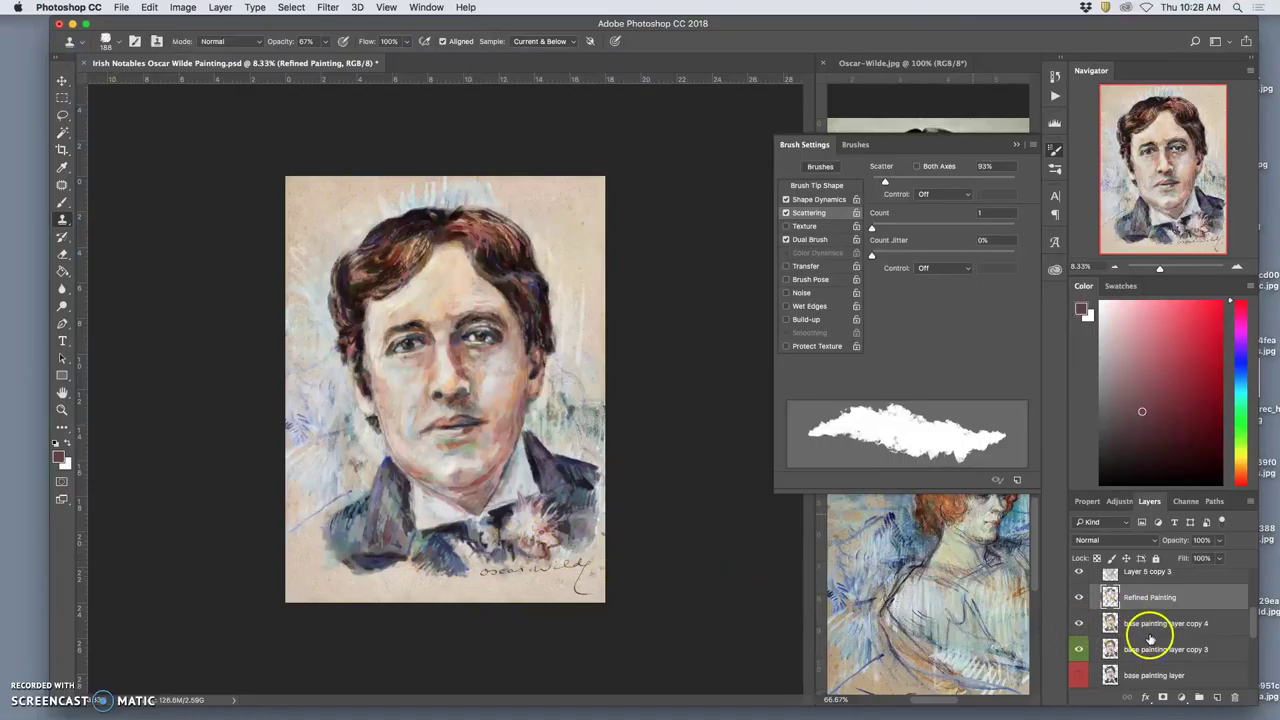
Clone background over the jacket's lower edge and around the signature on base painting layer copy 4
{"action": "left_click", "coordinate": [1150, 624]}
{"action": "left_click", "coordinate": [460, 585], "text": "alt"}
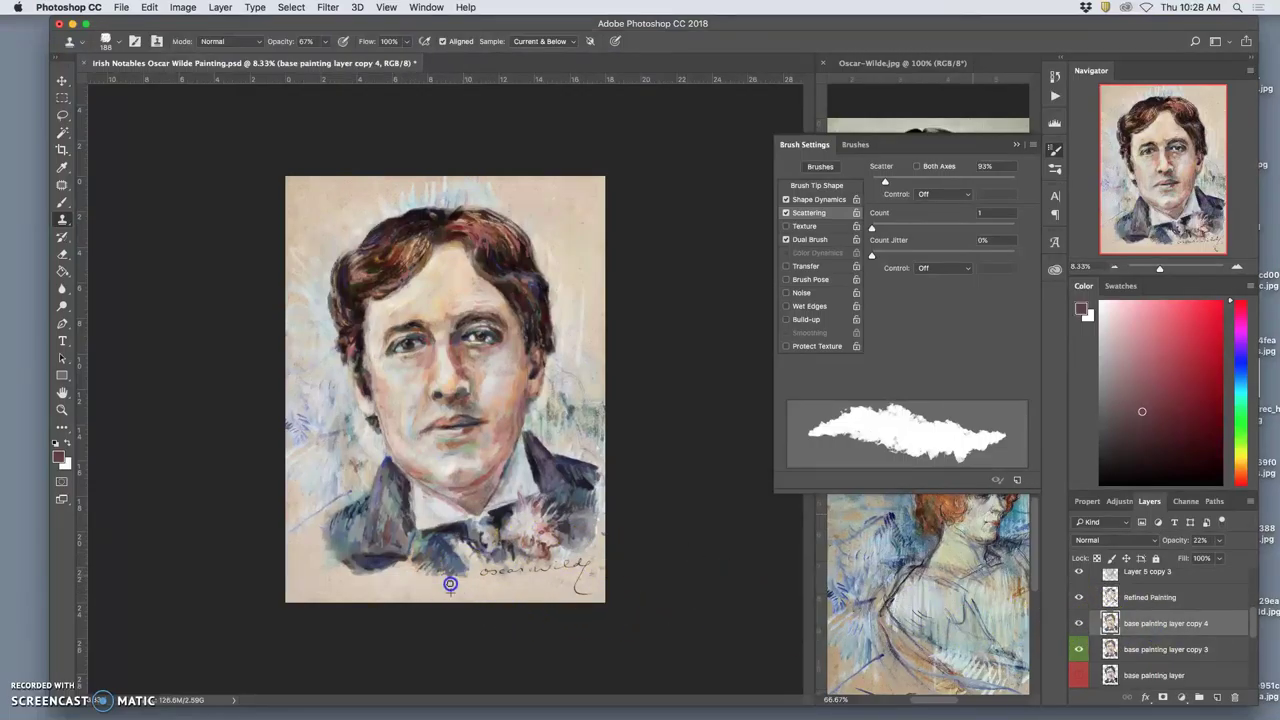
{"action": "mouse_move", "coordinate": [556, 543]}
{"action": "left_mouse_down"}
{"action": "mouse_move", "coordinate": [535, 599]}
{"action": "mouse_move", "coordinate": [506, 587]}
{"action": "left_mouse_up"}
Clone background around the signature and along the jacket's bottom edge on the Finishing Painting layer
{"action": "left_click", "coordinate": [1130, 649]}
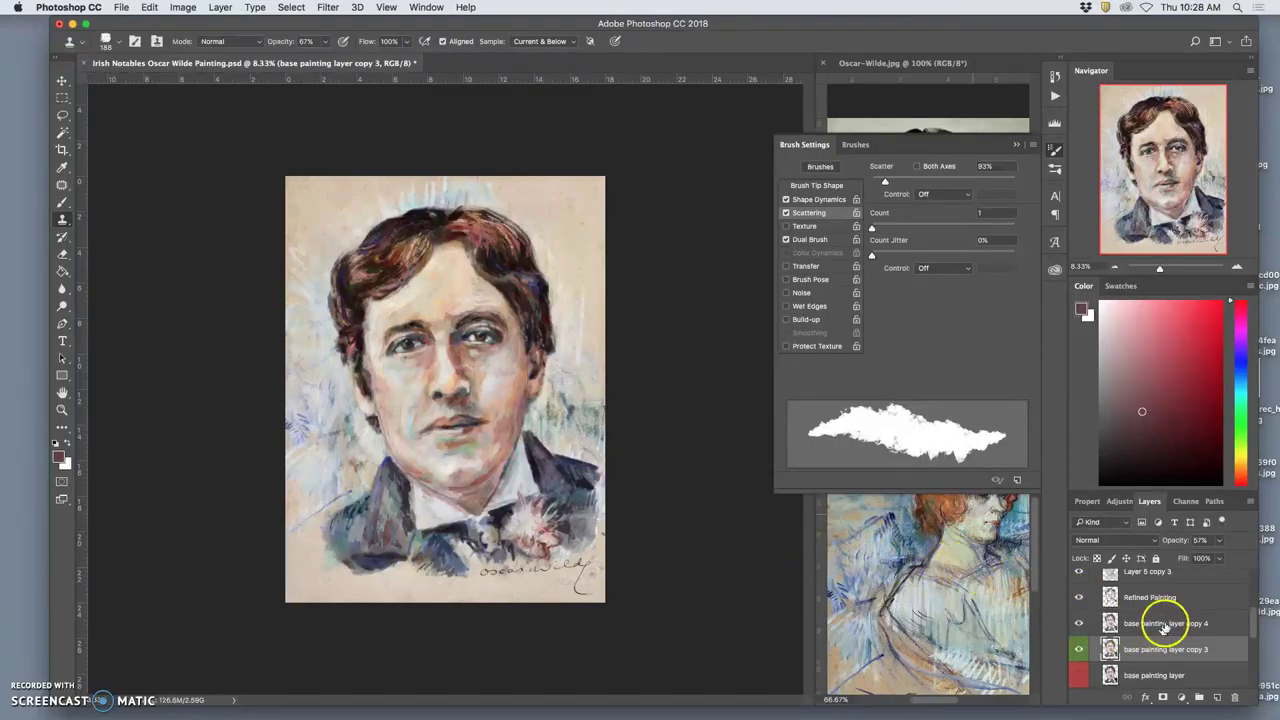
{"action": "left_click_drag", "start_coordinate": [1253, 630], "coordinate": [1256, 610]}
{"action": "left_click", "coordinate": [1100, 598]}
{"action": "mouse_move", "coordinate": [541, 586]}
{"action": "left_mouse_down"}
{"action": "mouse_move", "coordinate": [508, 567]}
{"action": "mouse_move", "coordinate": [501, 580]}
{"action": "mouse_move", "coordinate": [500, 567]}
{"action": "mouse_move", "coordinate": [432, 572]}
{"action": "left_mouse_up"}
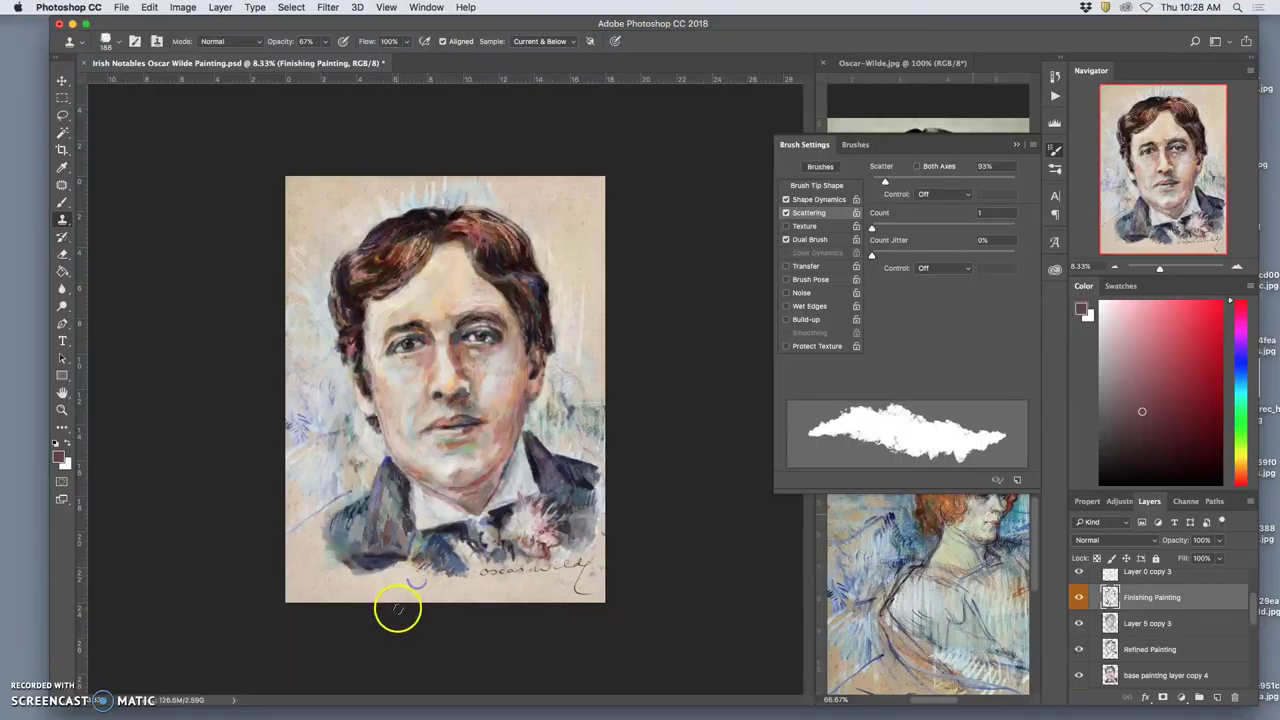
Examine the cleaned-up area around the signature, flower and jacket edge at closer range
{"action": "key", "text": "super+equal"}
{"action": "key", "text": "super+equal"}
{"action": "scroll", "coordinate": [548, 566], "scroll_direction": "down", "scroll_amount": 5}
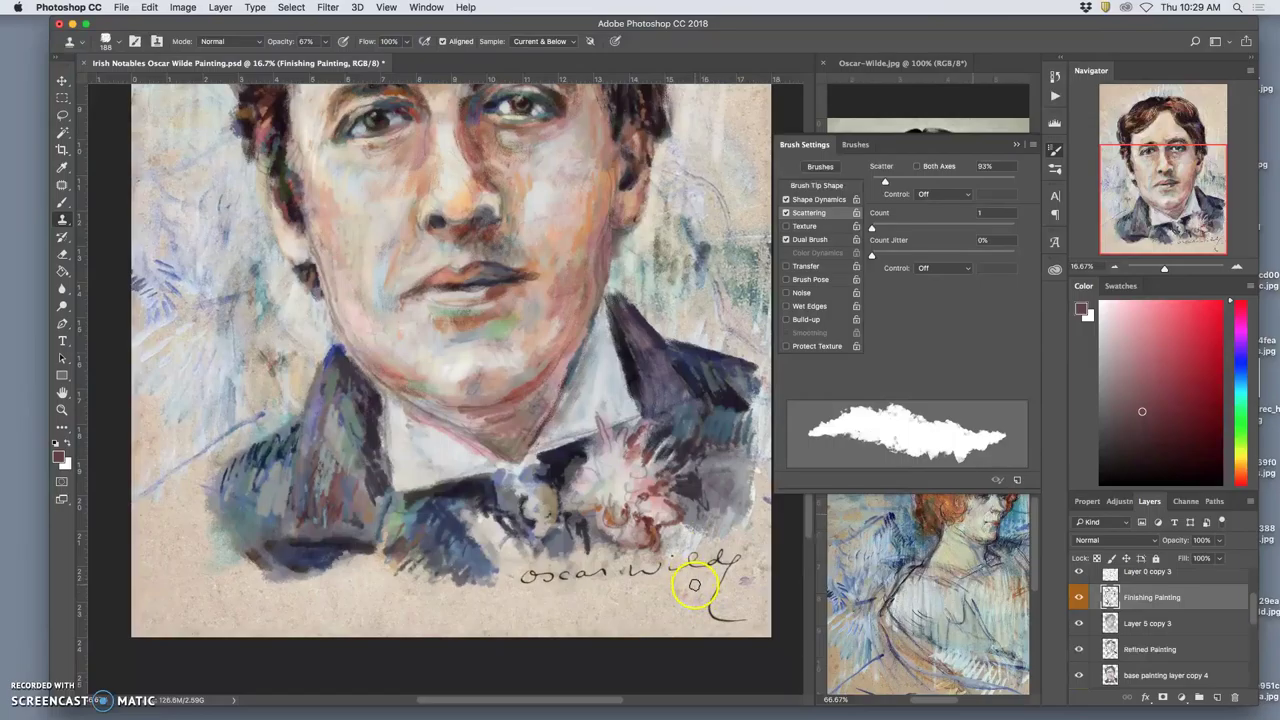
{"action": "left_click_drag", "start_coordinate": [674, 559], "coordinate": [639, 568]}
{"action": "left_click_drag", "start_coordinate": [629, 498], "coordinate": [653, 538]}
{"action": "left_click_drag", "start_coordinate": [621, 450], "coordinate": [640, 578]}
{"action": "scroll", "coordinate": [640, 443], "scroll_direction": "up", "scroll_amount": 6}
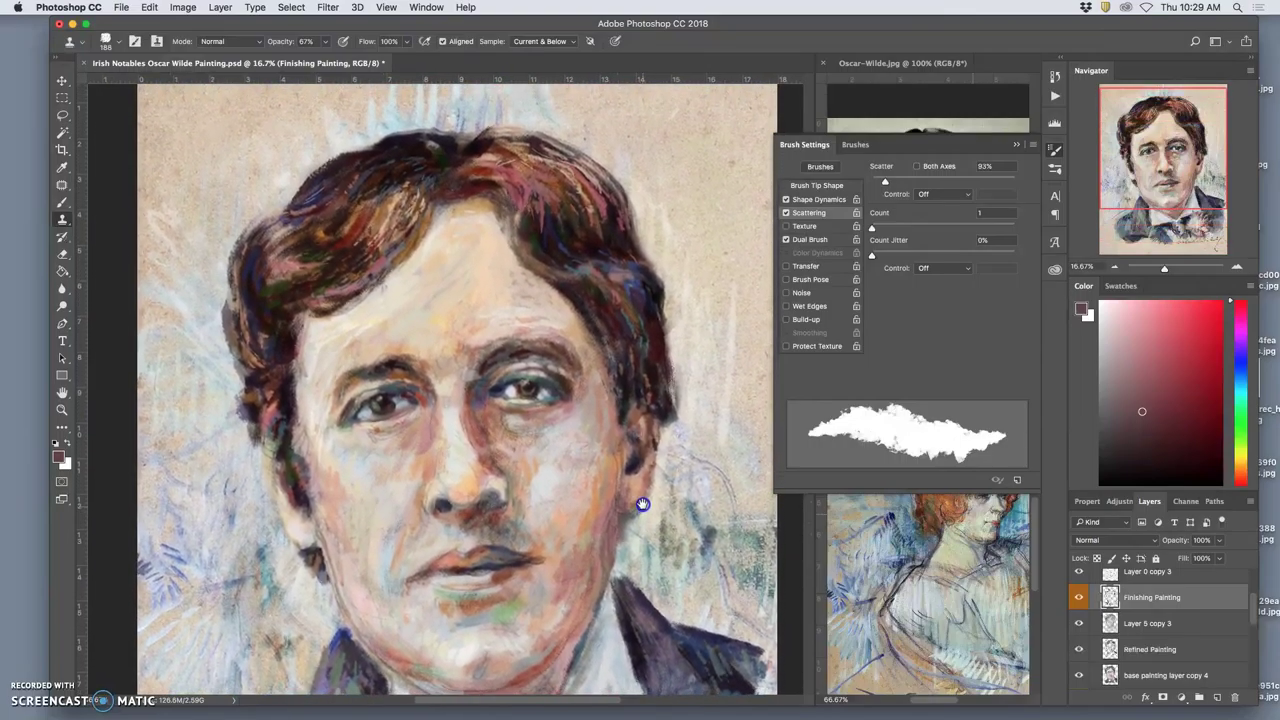
{"action": "left_click_drag", "start_coordinate": [634, 488], "coordinate": [620, 457]}
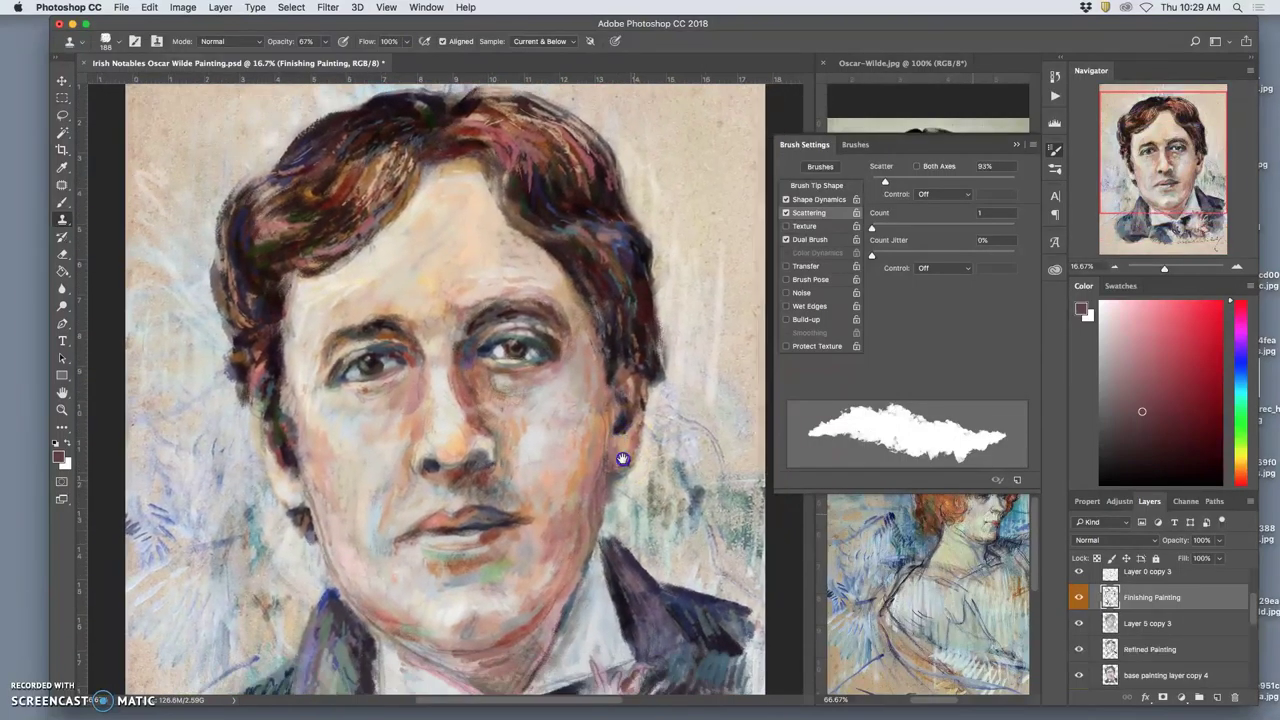
Examine the pastel brushwork on the face at up to 100%, the portrait as a whole, and the background beside the hair
{"action": "key", "text": "super+equal"}
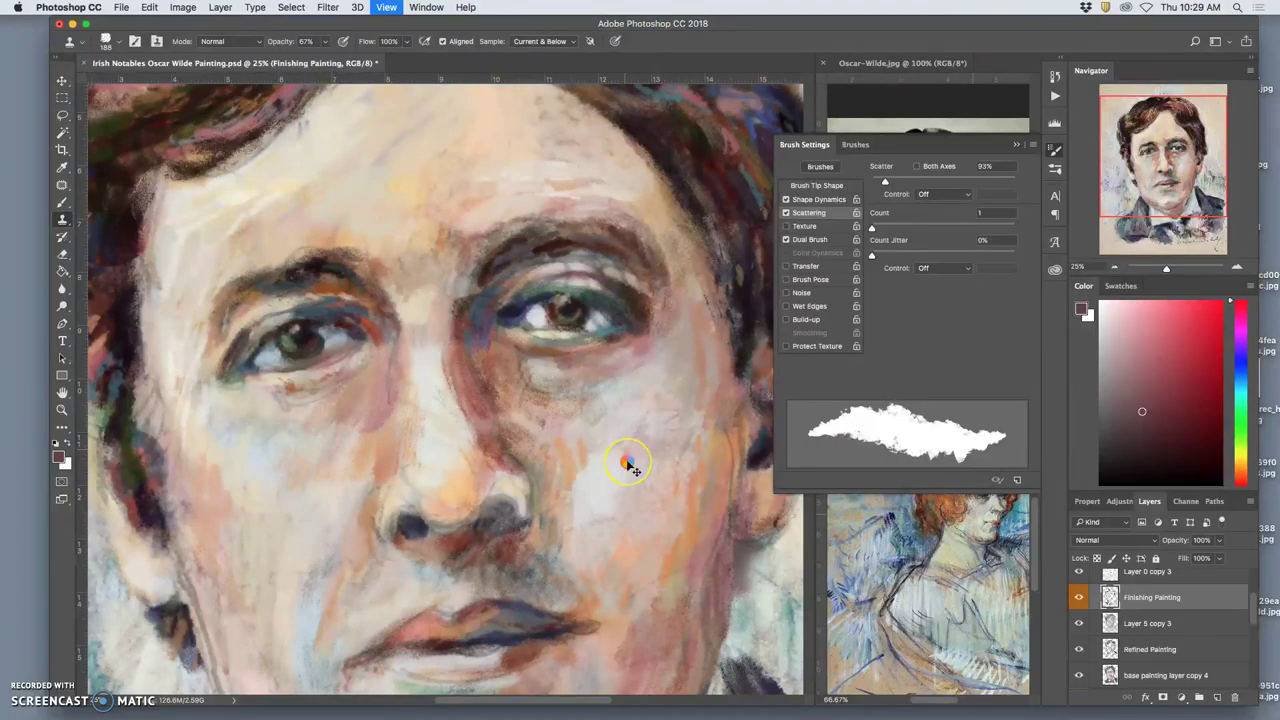
{"action": "key", "text": "super+minus"}
{"action": "key", "text": "super+equal"}
{"action": "key", "text": "super+equal"}
{"action": "key", "text": "super+equal"}
{"action": "key", "text": "super+equal"}
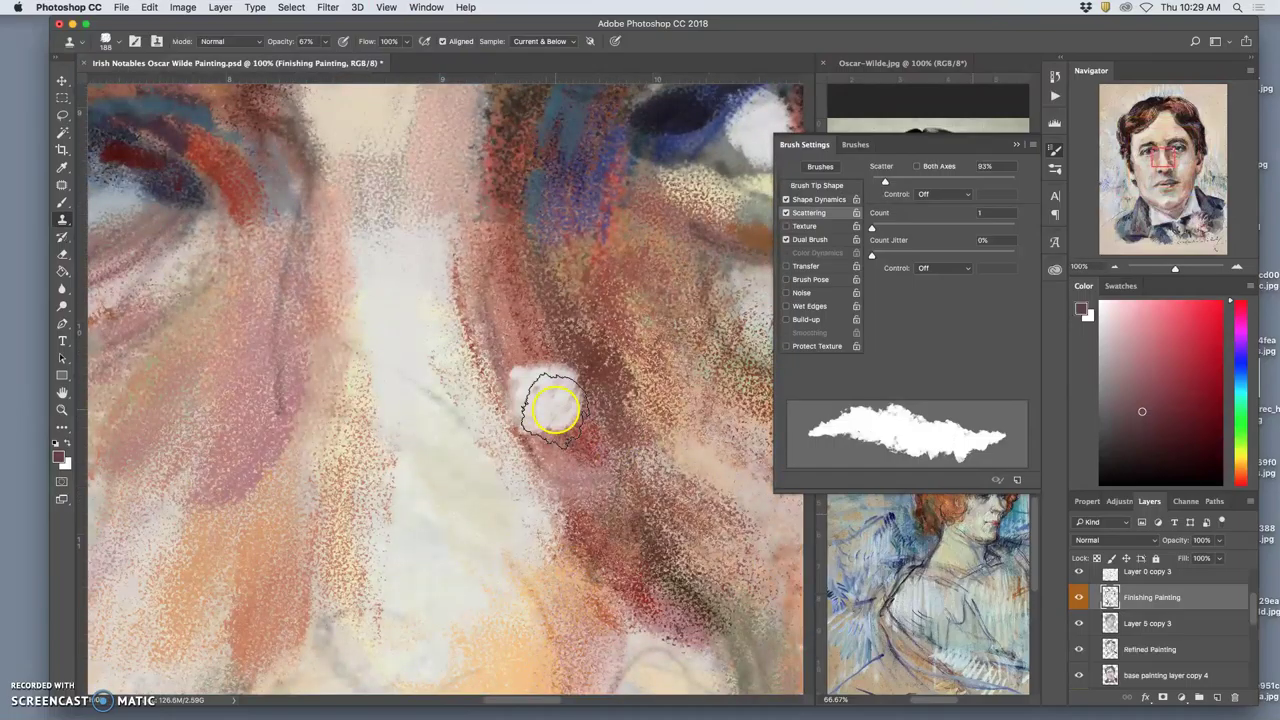
{"action": "key", "text": "super+minus"}
{"action": "key", "text": "super+minus"}
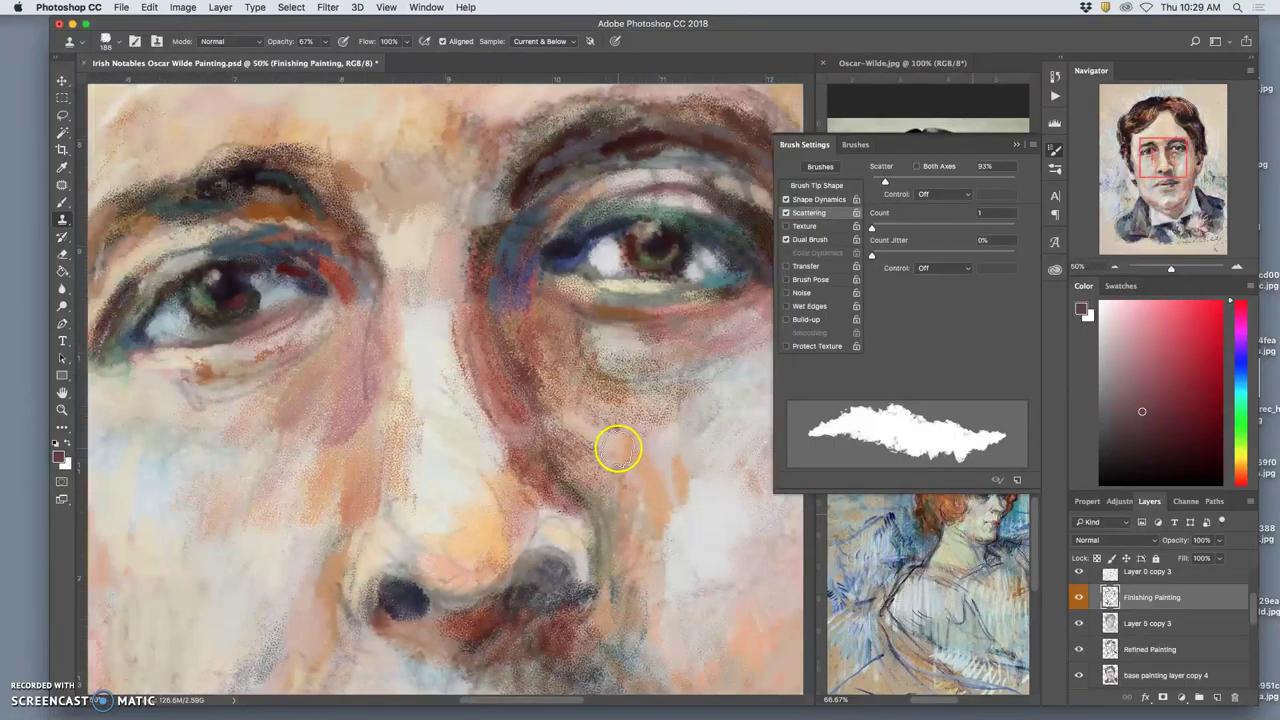
{"action": "key", "text": "super+minus"}
{"action": "key", "text": "super+minus"}
{"action": "key", "text": "super+minus"}
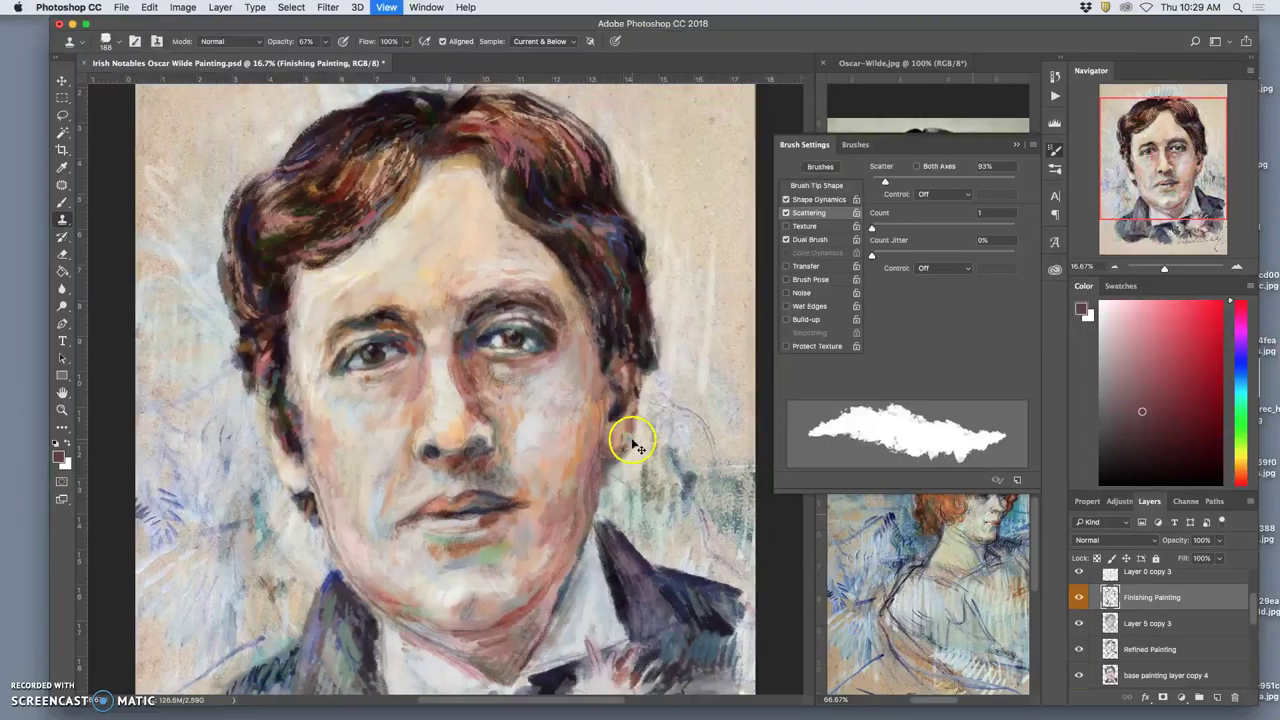
{"action": "key", "text": "super+minus"}
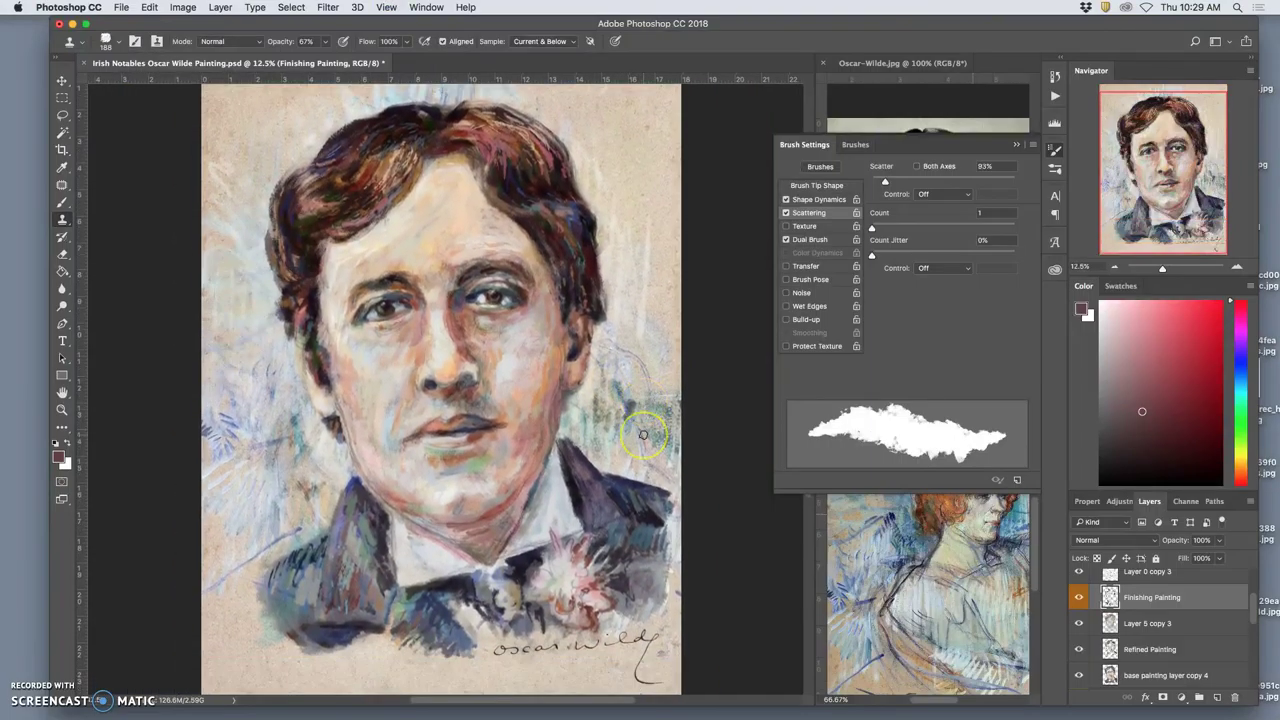
{"action": "key", "text": "super+minus"}
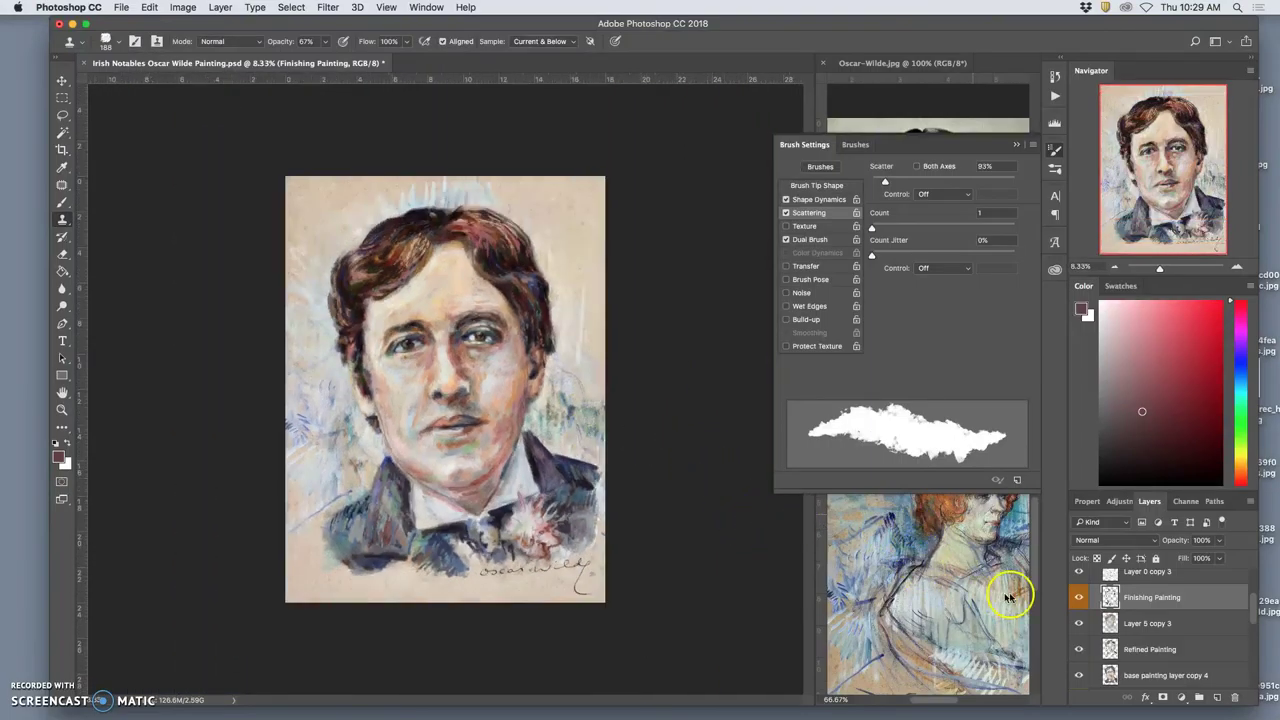
{"action": "key", "text": "super+plus"}
{"action": "key", "text": "super+plus"}
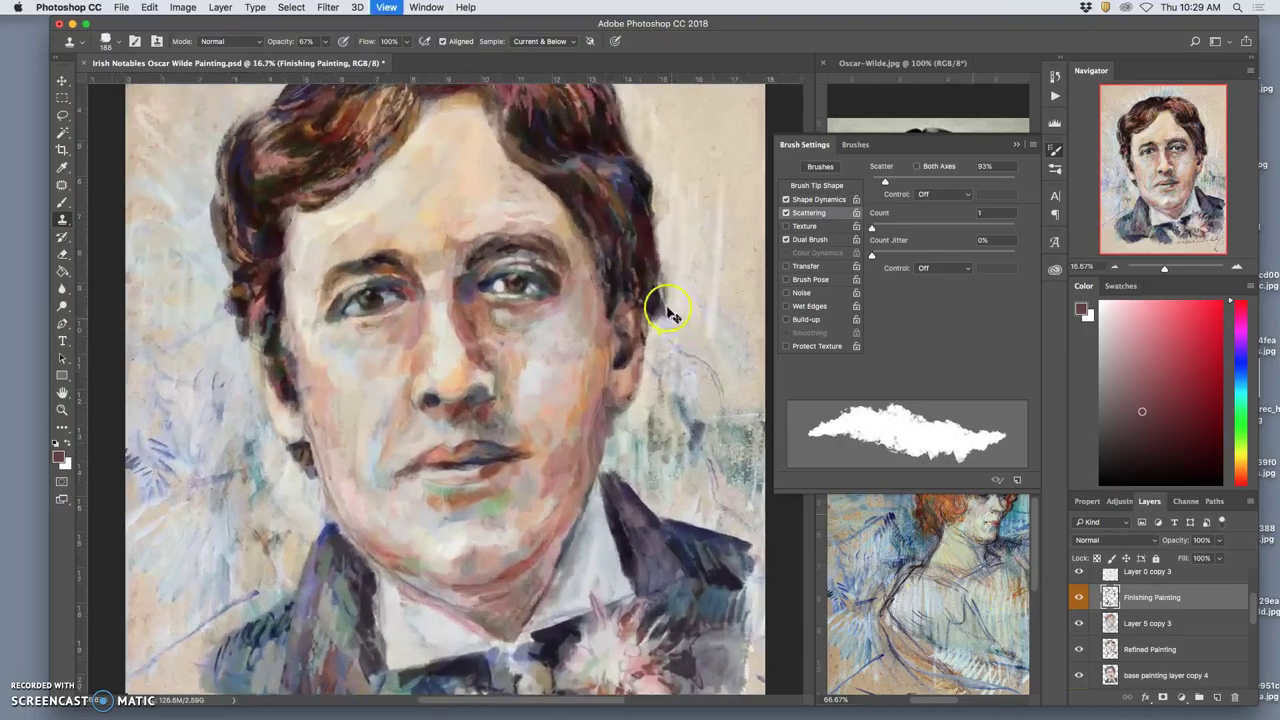
{"action": "key", "text": "super+plus"}
{"action": "scroll", "coordinate": [670, 313], "scroll_direction": "up", "scroll_amount": 3}
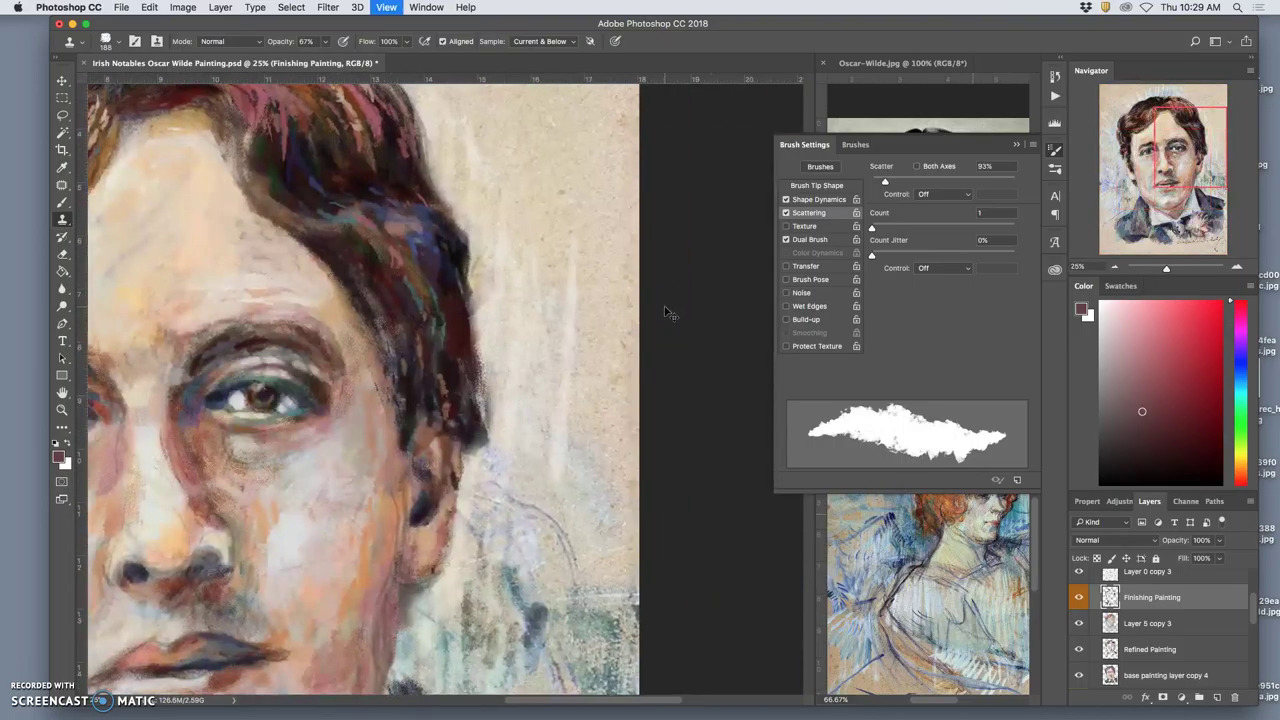
Compare the hair's edge beside the ear with the Layer 5 copy 3 and Refined Painting layers hidden and shown
{"action": "key", "text": "super+plus"}
{"action": "key", "text": "super+plus"}
{"action": "scroll", "coordinate": [664, 309], "scroll_direction": "right", "scroll_amount": 2}
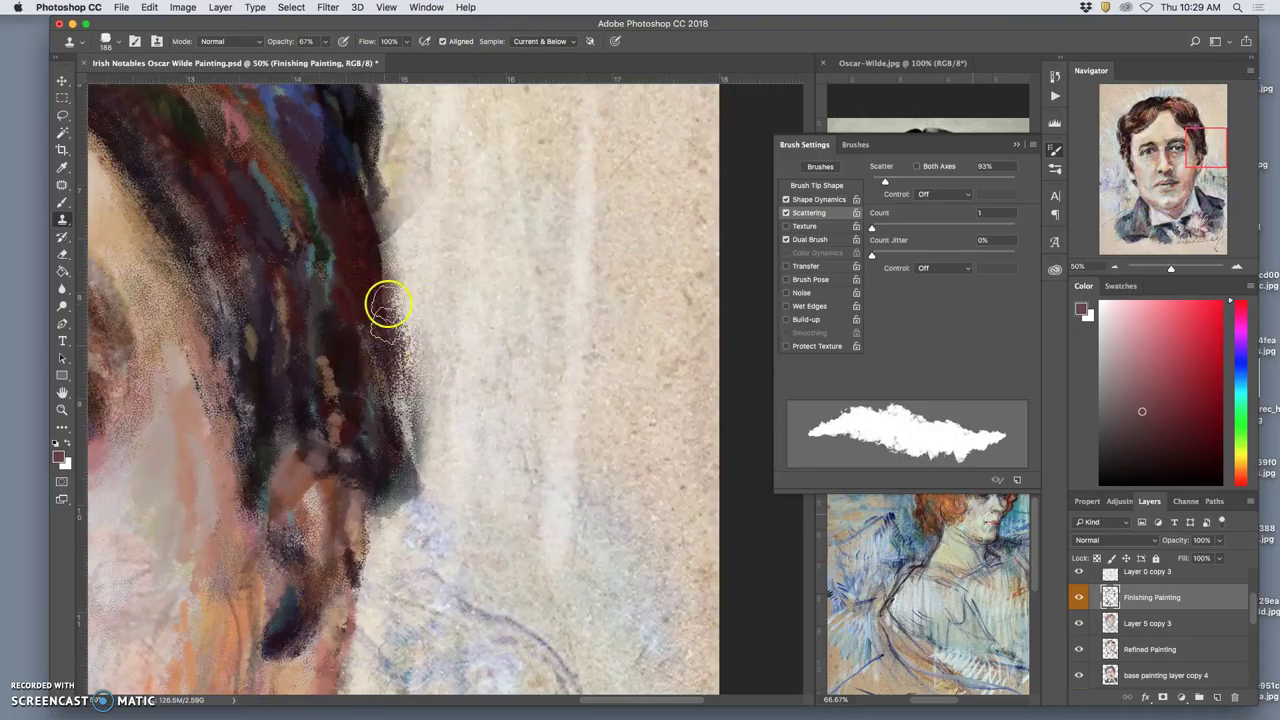
{"action": "left_click", "coordinate": [1081, 624]}
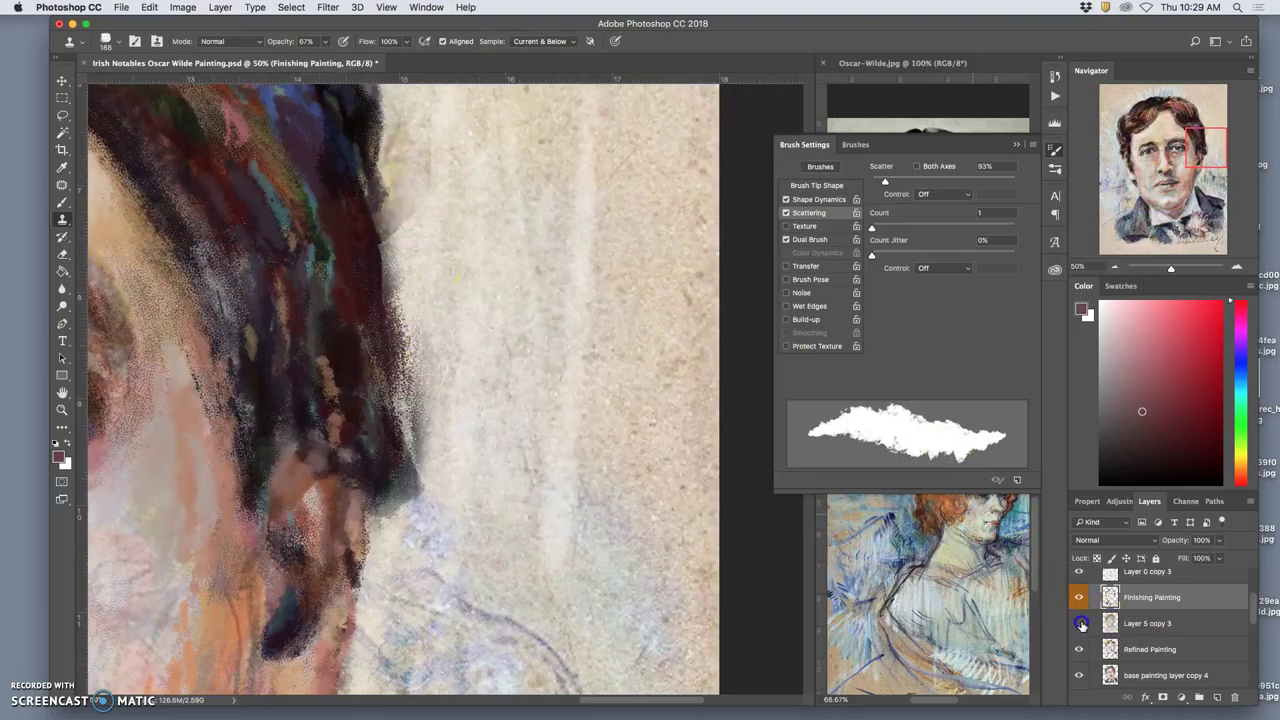
{"action": "left_click", "coordinate": [1078, 624]}
{"action": "left_click", "coordinate": [1080, 652]}
{"action": "left_click", "coordinate": [1079, 651]}
{"action": "left_click_drag", "start_coordinate": [1249, 609], "coordinate": [1254, 591]}
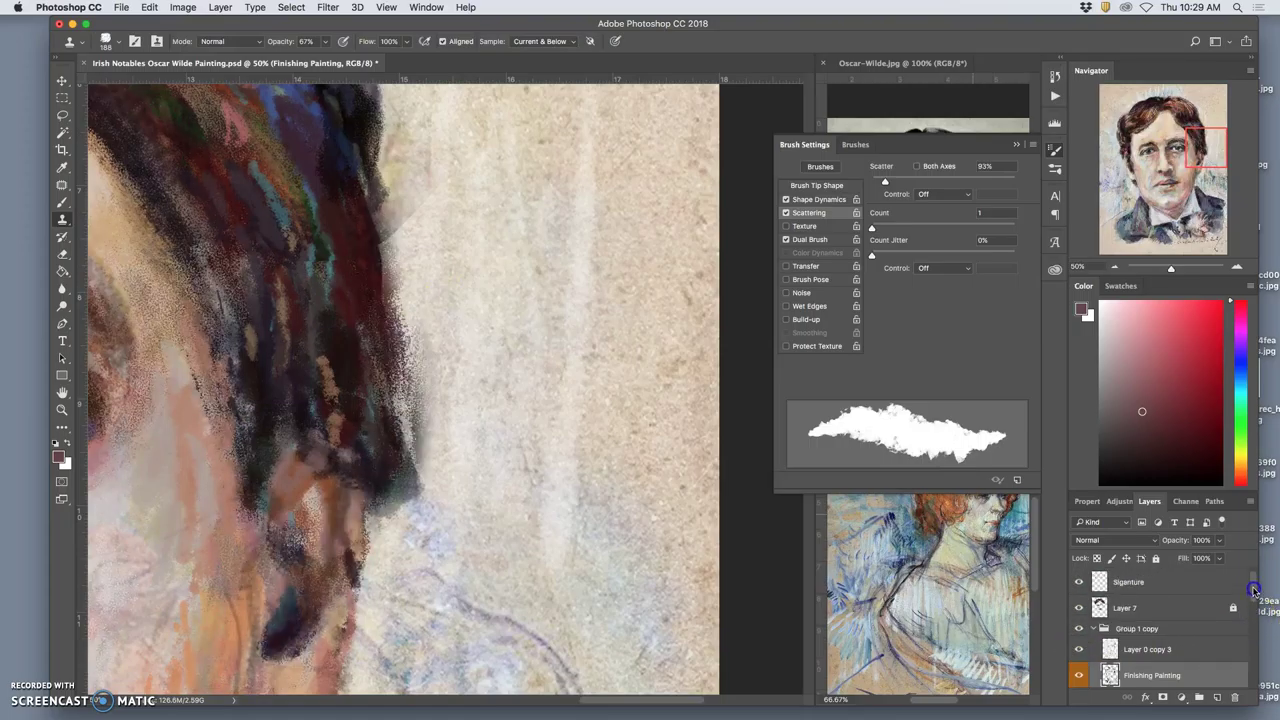
Unlock Layer 7 and erase along the outer edge of the hair above the ear with the Eraser at 53% opacity
{"action": "left_click", "coordinate": [1196, 612]}
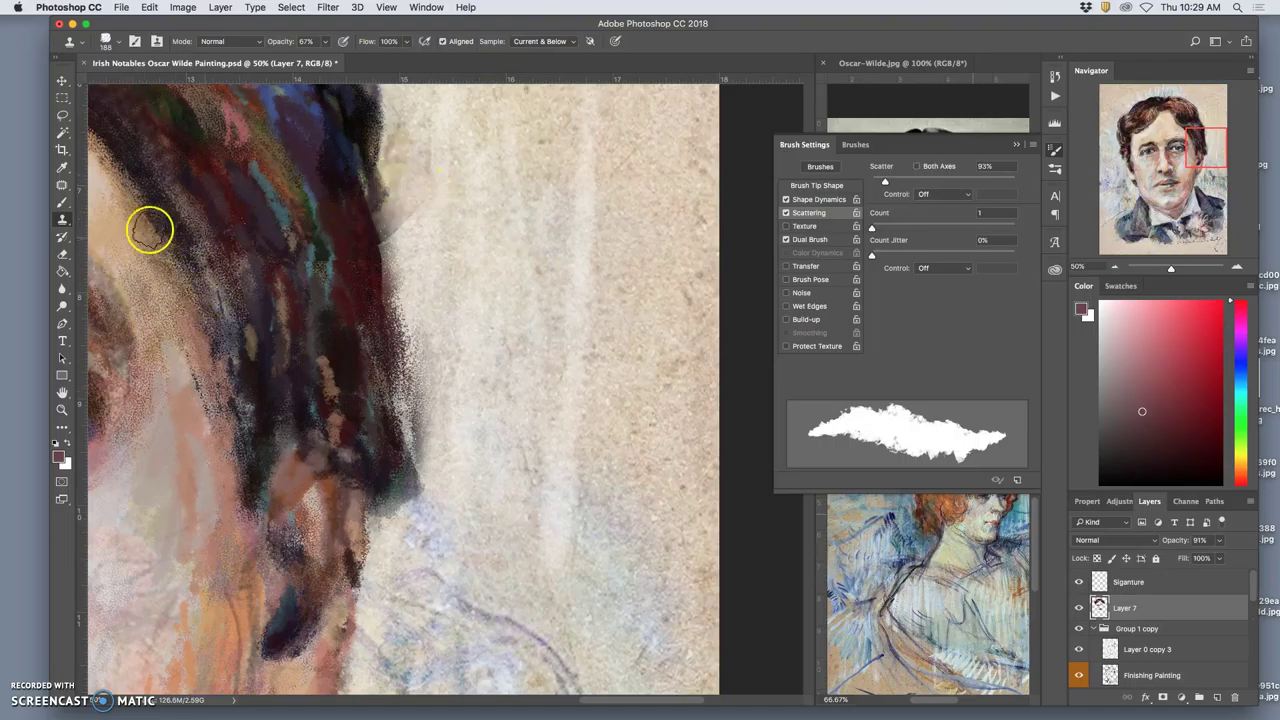
{"action": "left_click", "coordinate": [62, 253]}
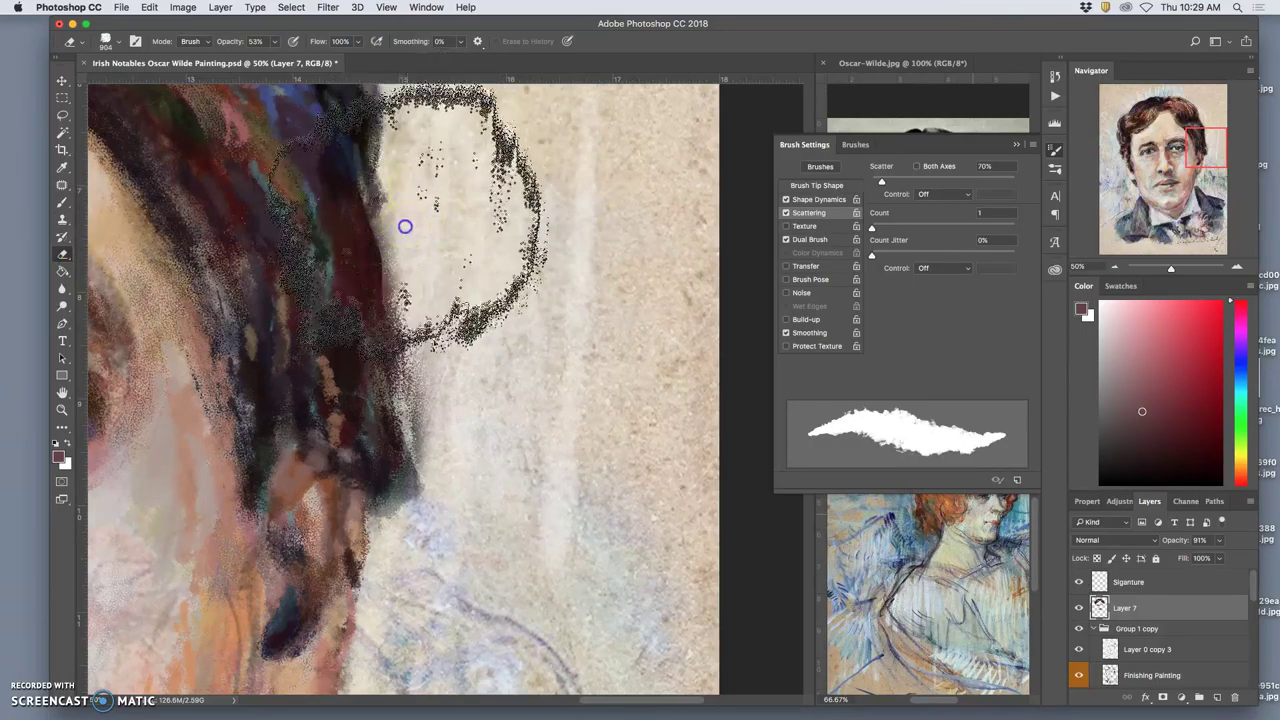
{"action": "left_click_drag", "start_coordinate": [480, 209], "coordinate": [482, 303]}
{"action": "mouse_move", "coordinate": [346, 351]}
{"action": "left_mouse_down"}
{"action": "mouse_move", "coordinate": [316, 386]}
{"action": "mouse_move", "coordinate": [285, 365]}
{"action": "mouse_move", "coordinate": [272, 398]}
{"action": "left_mouse_up"}
{"action": "left_click_drag", "start_coordinate": [445, 351], "coordinate": [505, 465]}
{"action": "mouse_move", "coordinate": [482, 238]}
{"action": "left_mouse_down"}
{"action": "mouse_move", "coordinate": [460, 236]}
{"action": "mouse_move", "coordinate": [488, 305]}
{"action": "left_mouse_up"}
{"action": "left_click_drag", "start_coordinate": [400, 126], "coordinate": [472, 366]}
{"action": "left_click_drag", "start_coordinate": [424, 408], "coordinate": [480, 515]}
{"action": "left_click_drag", "start_coordinate": [374, 355], "coordinate": [440, 430]}
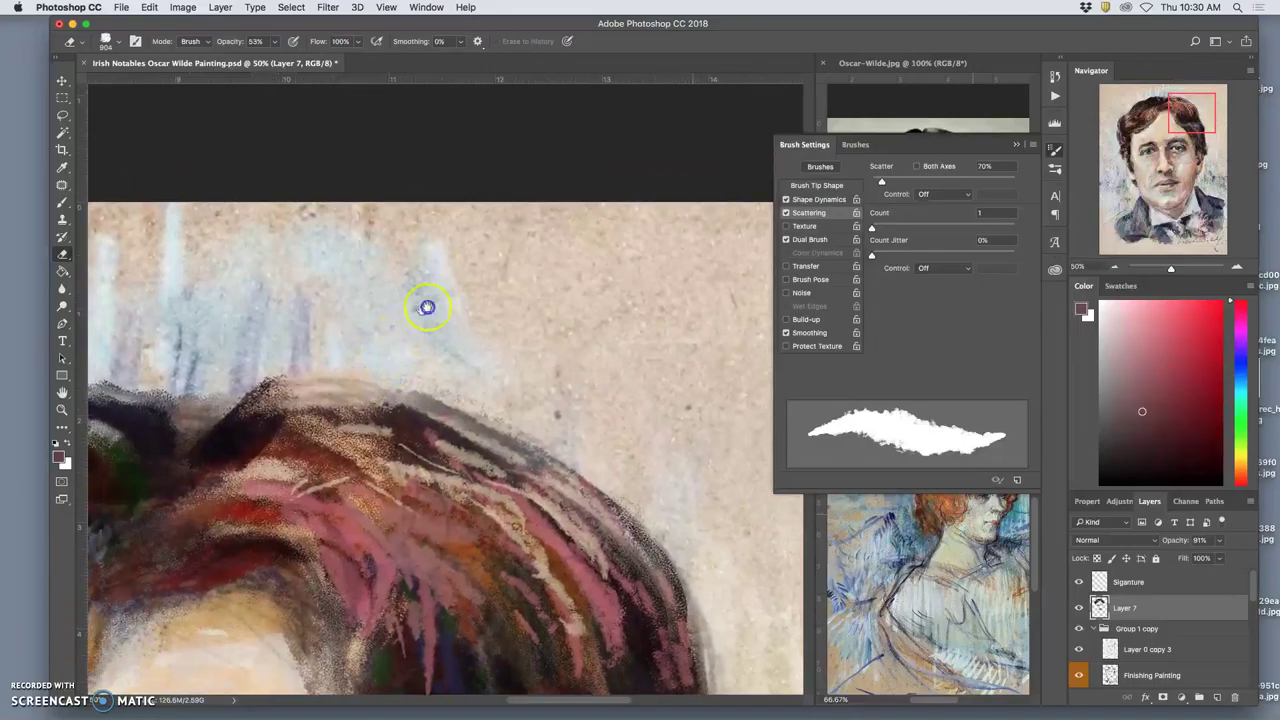
Erase Layer 7 in the background above the crown of the hair and undo the last stroke
{"action": "left_click_drag", "start_coordinate": [428, 306], "coordinate": [445, 300]}
{"action": "mouse_move", "coordinate": [341, 335]}
{"action": "left_mouse_down"}
{"action": "mouse_move", "coordinate": [580, 251]}
{"action": "mouse_move", "coordinate": [652, 241]}
{"action": "left_mouse_up"}
{"action": "mouse_move", "coordinate": [497, 242]}
{"action": "left_mouse_down"}
{"action": "mouse_move", "coordinate": [341, 290]}
{"action": "mouse_move", "coordinate": [228, 399]}
{"action": "mouse_move", "coordinate": [505, 252]}
{"action": "mouse_move", "coordinate": [575, 243]}
{"action": "mouse_move", "coordinate": [417, 238]}
{"action": "mouse_move", "coordinate": [314, 264]}
{"action": "mouse_move", "coordinate": [478, 245]}
{"action": "mouse_move", "coordinate": [608, 262]}
{"action": "mouse_move", "coordinate": [550, 270]}
{"action": "left_mouse_up"}
{"action": "mouse_move", "coordinate": [436, 319]}
{"action": "left_mouse_down"}
{"action": "mouse_move", "coordinate": [443, 308]}
{"action": "mouse_move", "coordinate": [411, 303]}
{"action": "mouse_move", "coordinate": [350, 338]}
{"action": "left_mouse_up"}
{"action": "mouse_move", "coordinate": [321, 286]}
{"action": "left_mouse_down"}
{"action": "mouse_move", "coordinate": [390, 160]}
{"action": "mouse_move", "coordinate": [266, 300]}
{"action": "mouse_move", "coordinate": [326, 289]}
{"action": "left_mouse_up"}
{"action": "key", "text": "super+z"}
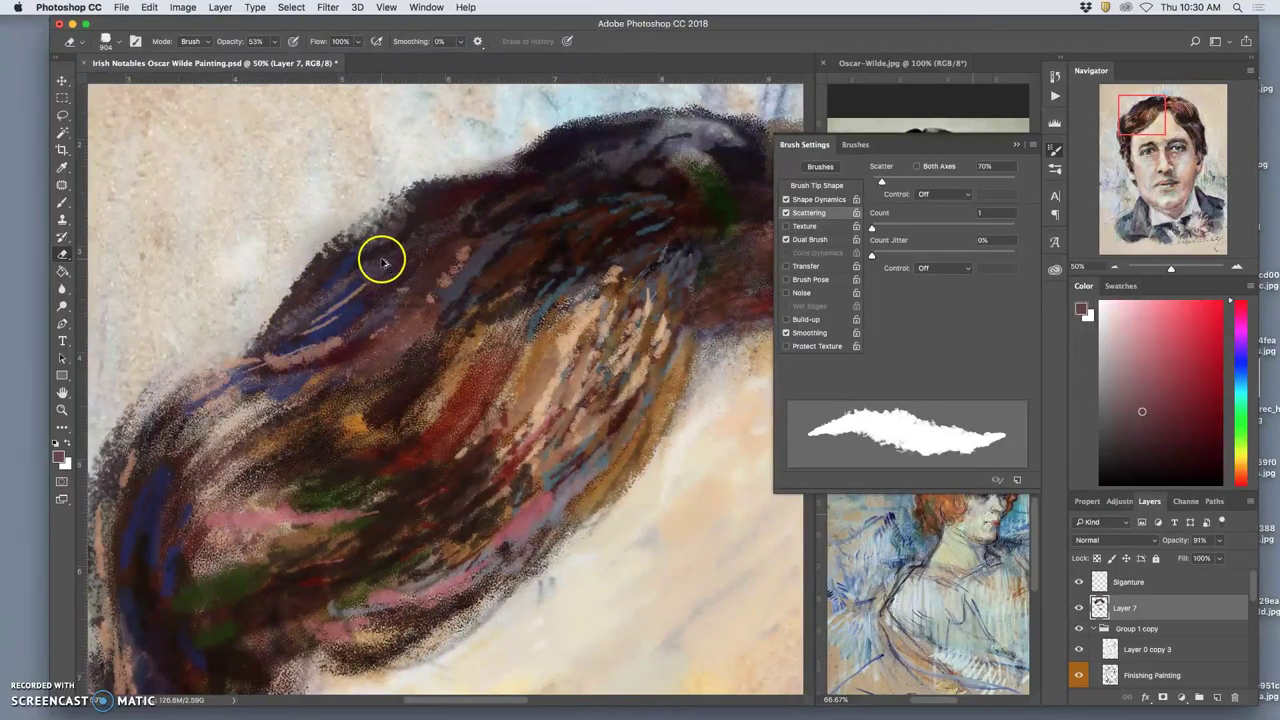
Examine the hair's opposite edge, the ear and jaw, and the eyes and forehead at 50%
{"action": "left_click_drag", "start_coordinate": [330, 320], "coordinate": [470, 207]}
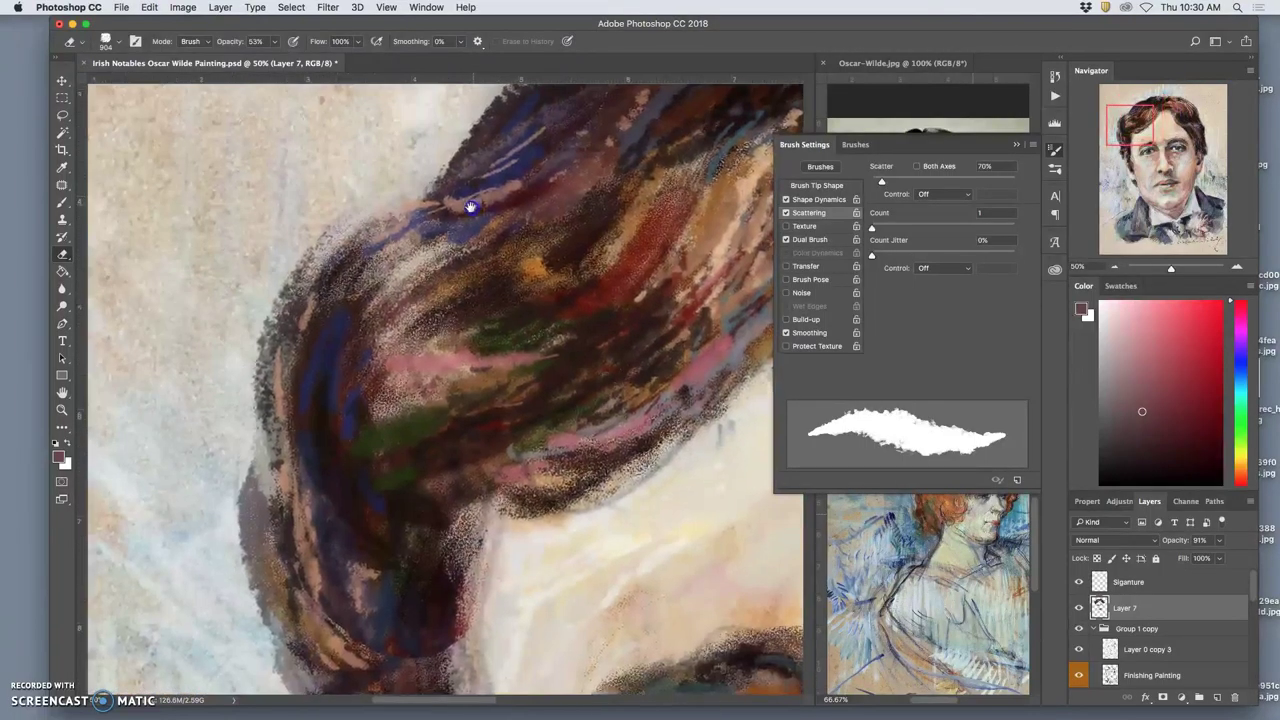
{"action": "left_click_drag", "start_coordinate": [336, 325], "coordinate": [352, 172]}
{"action": "mouse_move", "coordinate": [249, 434]}
{"action": "left_mouse_down"}
{"action": "mouse_move", "coordinate": [266, 406]}
{"action": "mouse_move", "coordinate": [273, 452]}
{"action": "mouse_move", "coordinate": [280, 380]}
{"action": "left_mouse_up"}
{"action": "scroll", "coordinate": [306, 331], "scroll_direction": "down", "scroll_amount": 10}
{"action": "mouse_move", "coordinate": [337, 433]}
{"action": "left_mouse_down"}
{"action": "mouse_move", "coordinate": [282, 384]}
{"action": "mouse_move", "coordinate": [265, 322]}
{"action": "left_mouse_up"}
{"action": "left_click_drag", "start_coordinate": [313, 486], "coordinate": [257, 306]}
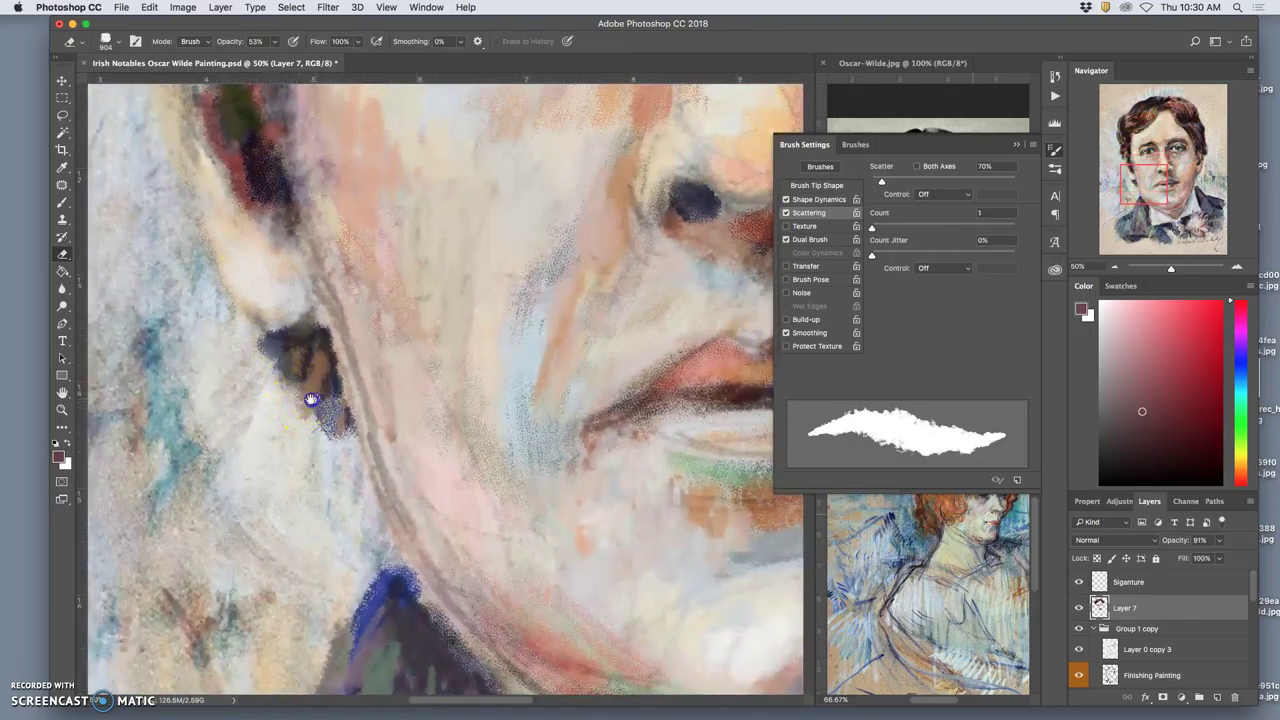
{"action": "left_click_drag", "start_coordinate": [312, 400], "coordinate": [191, 511]}
{"action": "left_click_drag", "start_coordinate": [266, 383], "coordinate": [249, 534]}
{"action": "left_click_drag", "start_coordinate": [285, 415], "coordinate": [241, 534]}
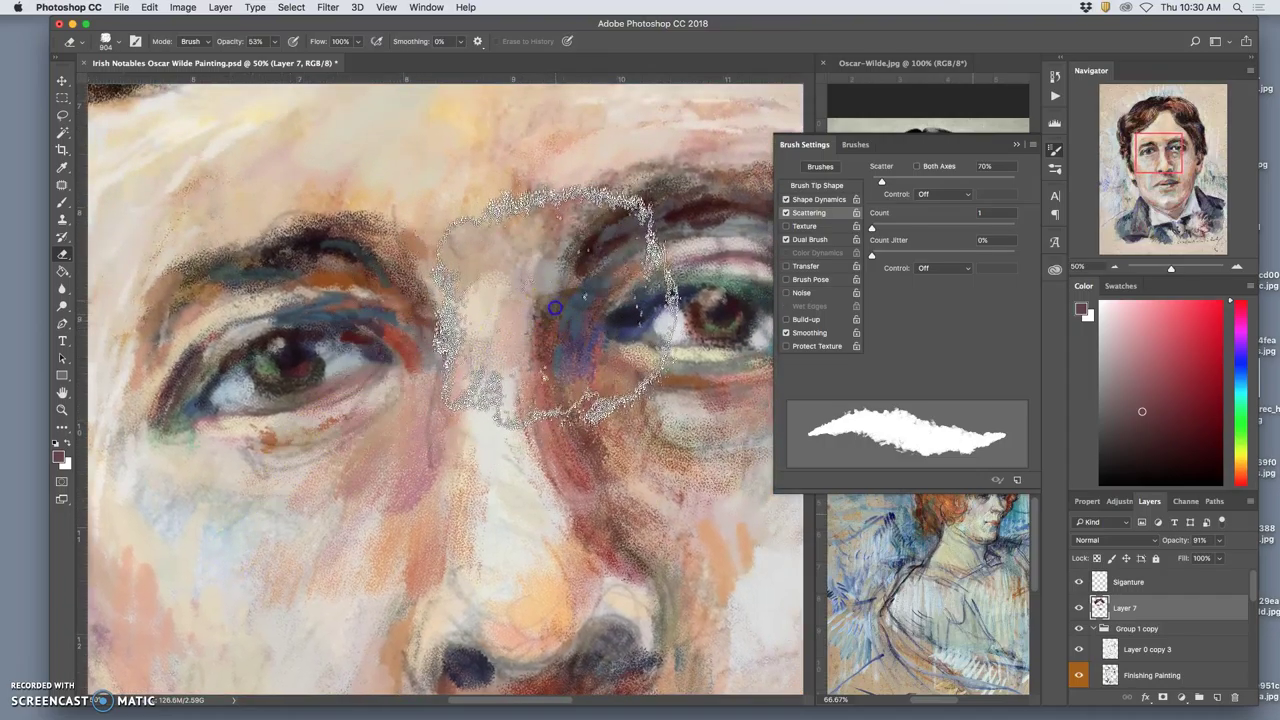
{"action": "mouse_move", "coordinate": [520, 363]}
{"action": "left_mouse_down"}
{"action": "mouse_move", "coordinate": [314, 409]}
{"action": "mouse_move", "coordinate": [426, 543]}
{"action": "left_mouse_up"}
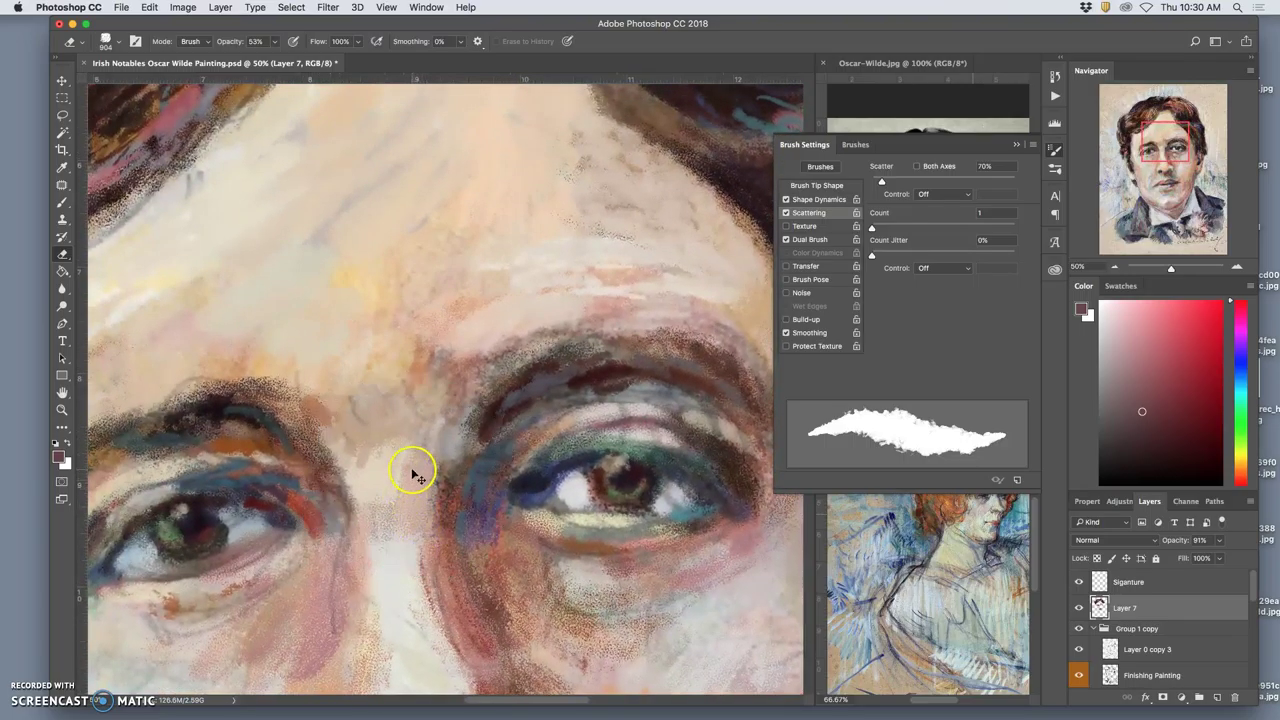
View the whole portrait and save the painting document
{"action": "key", "text": "super+minus"}
{"action": "key", "text": "super+minus"}
{"action": "key", "text": "super+minus"}
{"action": "key", "text": "super+minus"}
{"action": "key", "text": "super+minus"}
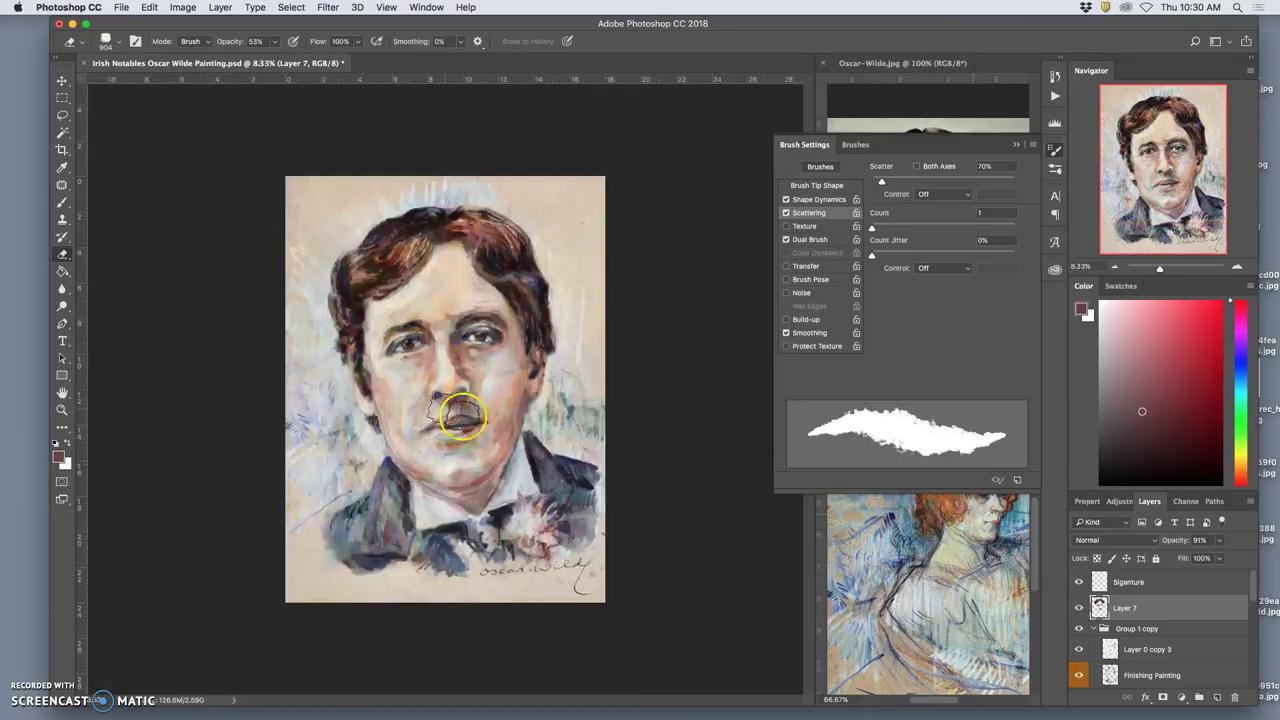
{"action": "key", "text": "super+s"}
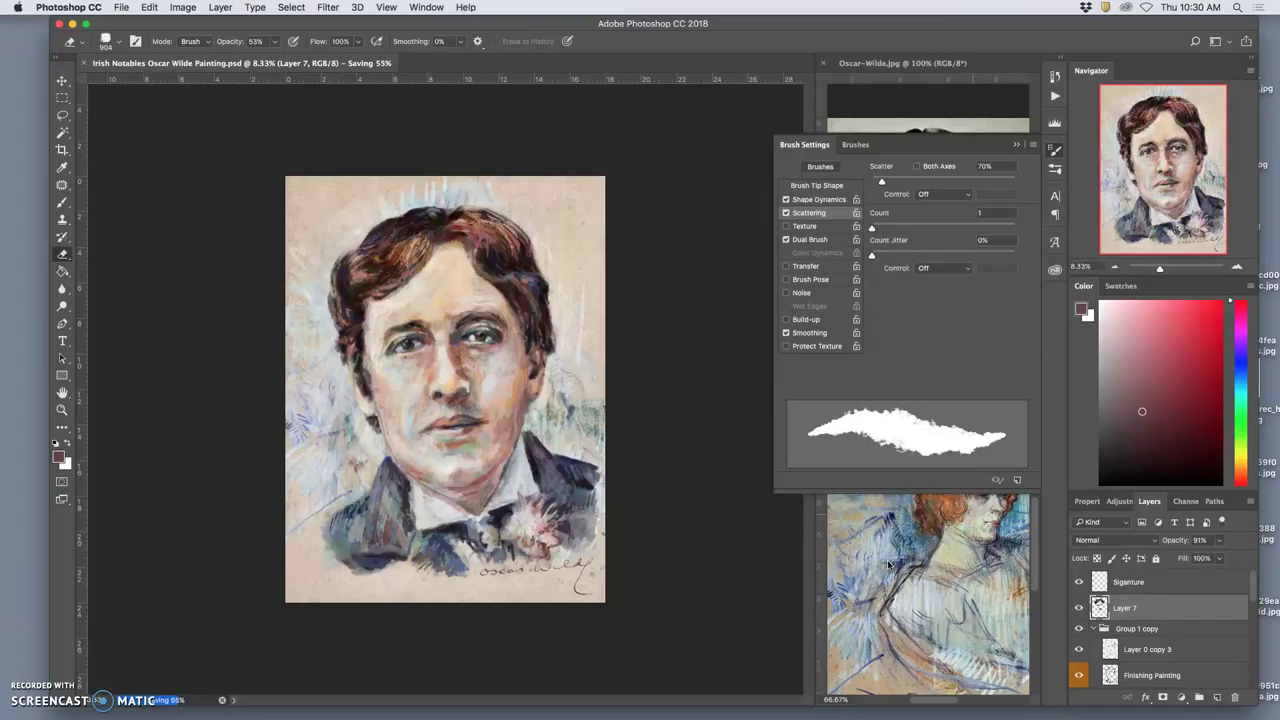
Compare the portrait with Group 1 shown and hidden, leaving the group hidden
{"action": "scroll", "coordinate": [1133, 615], "scroll_direction": "down", "scroll_amount": 10}
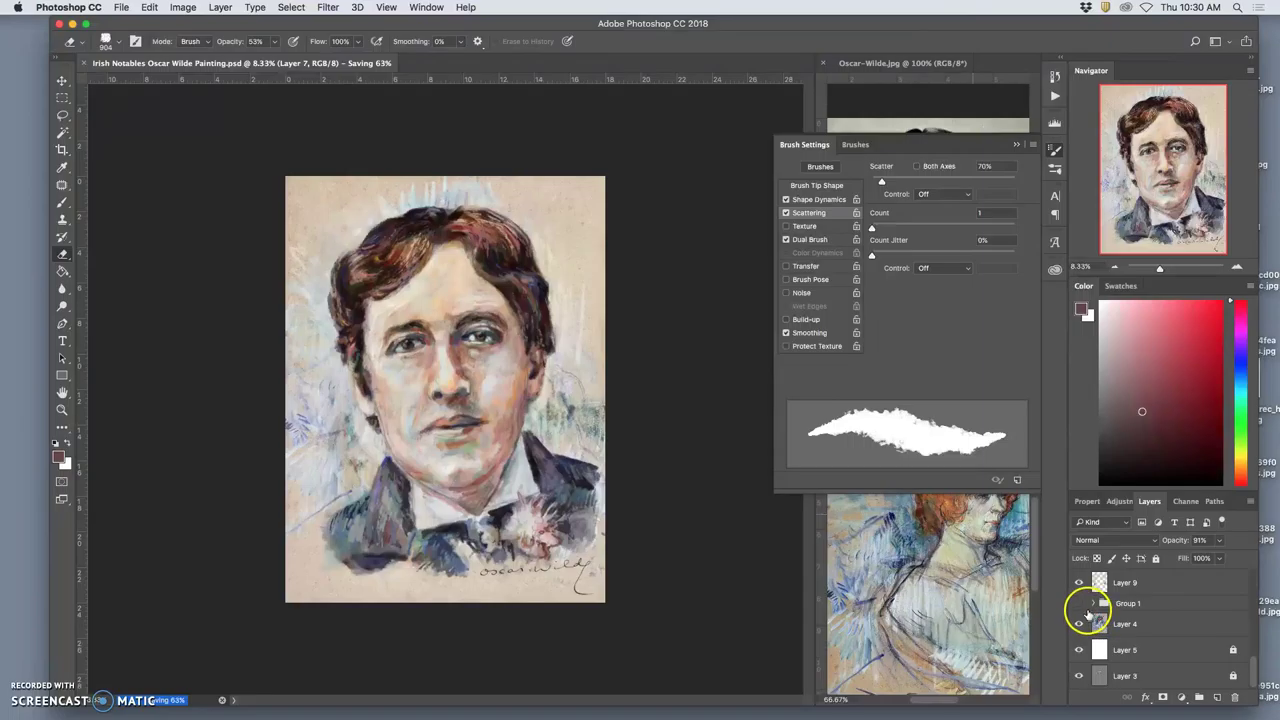
{"action": "left_click", "coordinate": [1081, 606]}
{"action": "left_click", "coordinate": [1081, 606]}
{"action": "left_click", "coordinate": [1081, 606]}
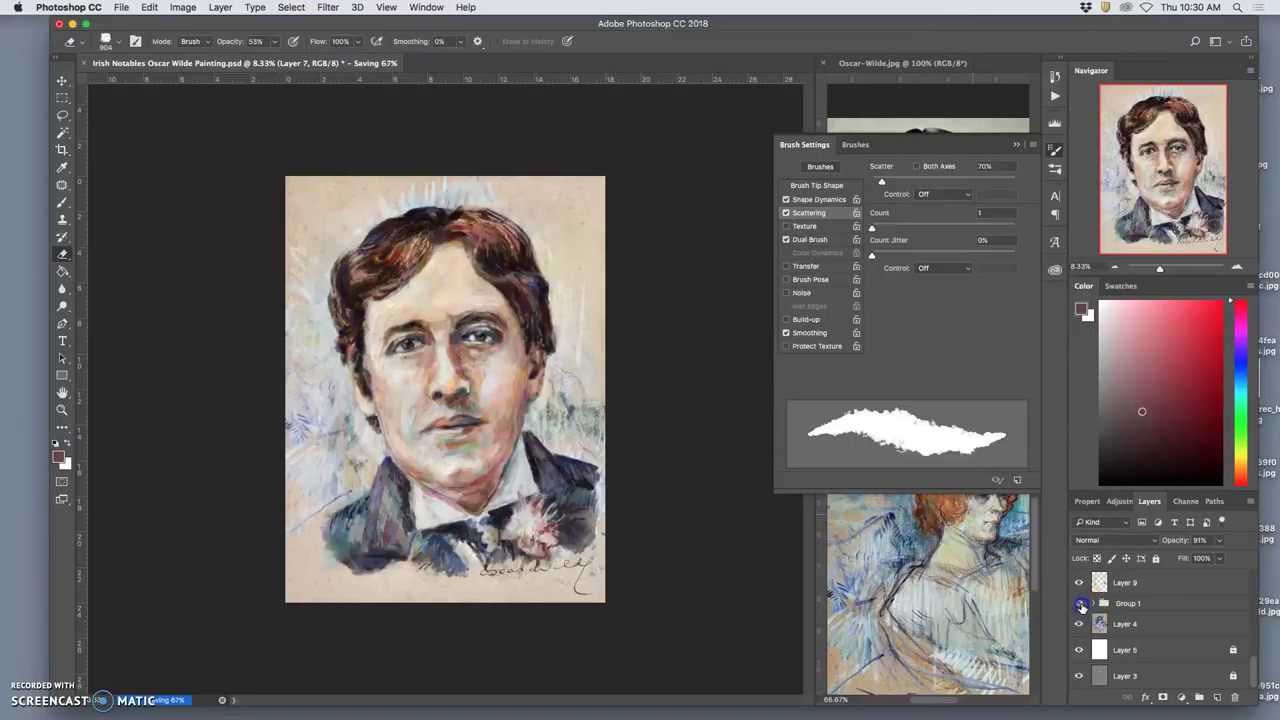
{"action": "left_click", "coordinate": [1081, 606]}
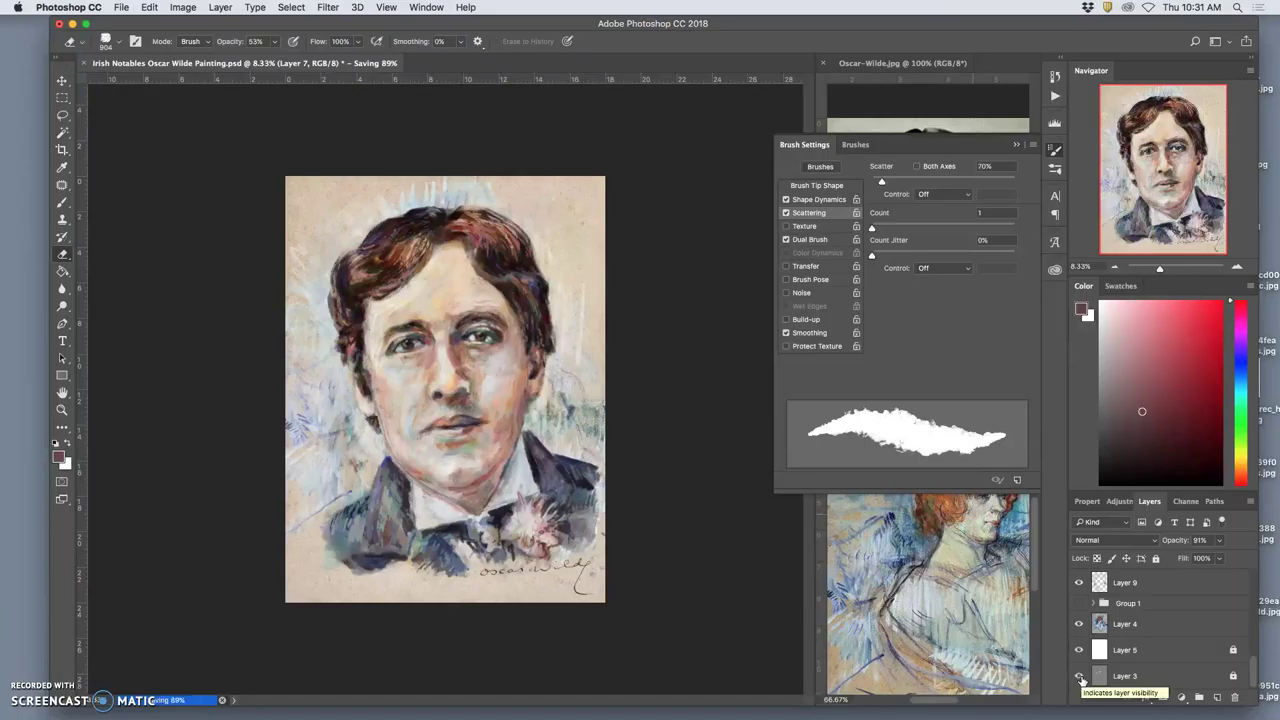
{"action": "left_click", "coordinate": [1058, 671]}
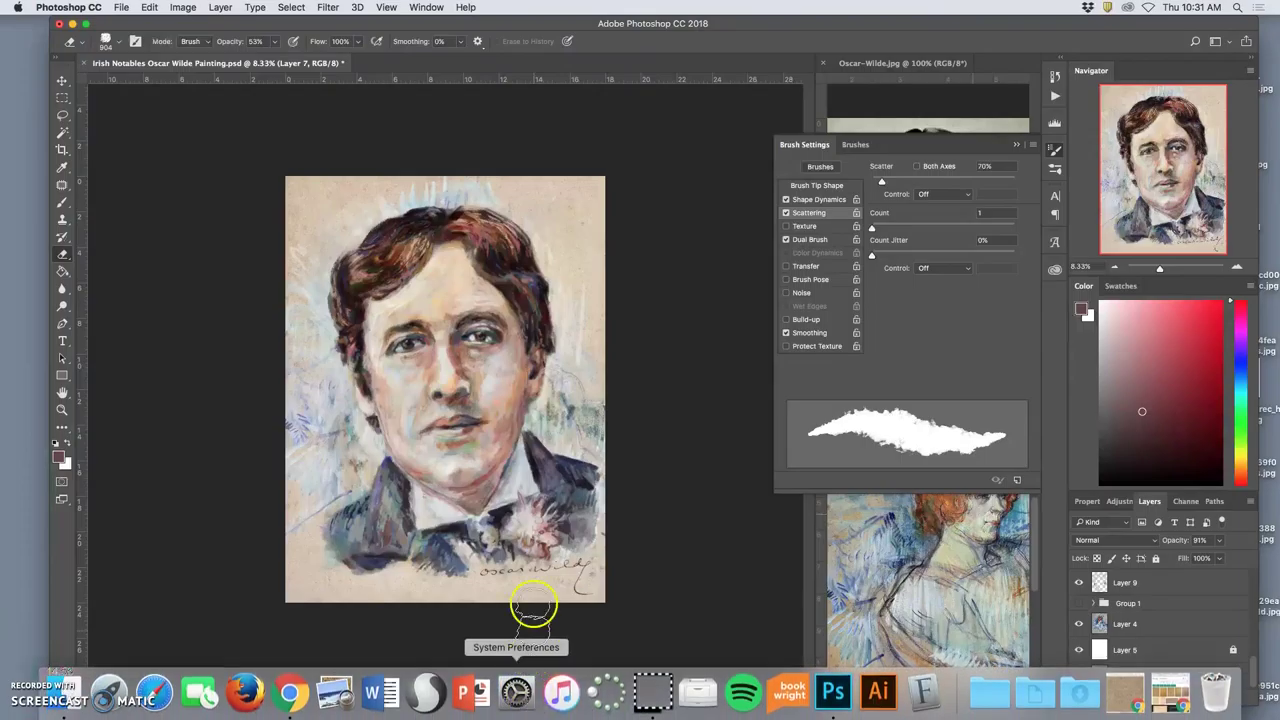
Open the file commands for the portrait document
{"action": "left_click", "coordinate": [121, 7]}
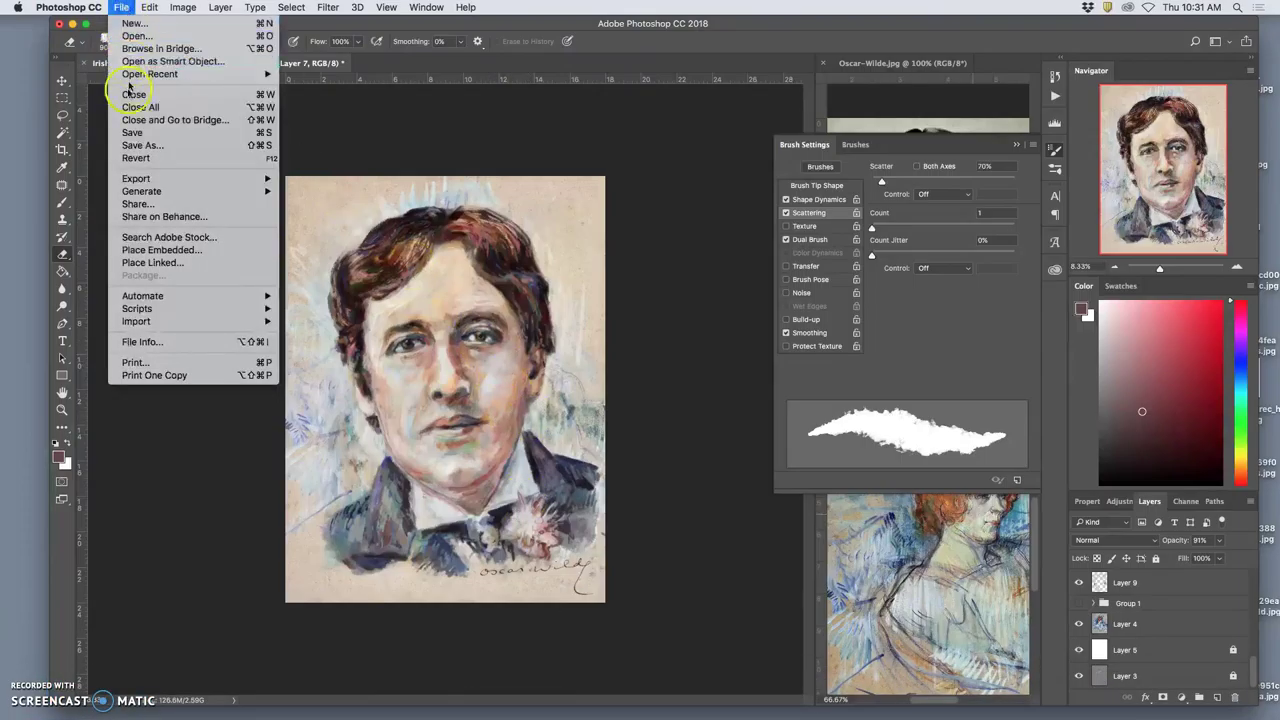